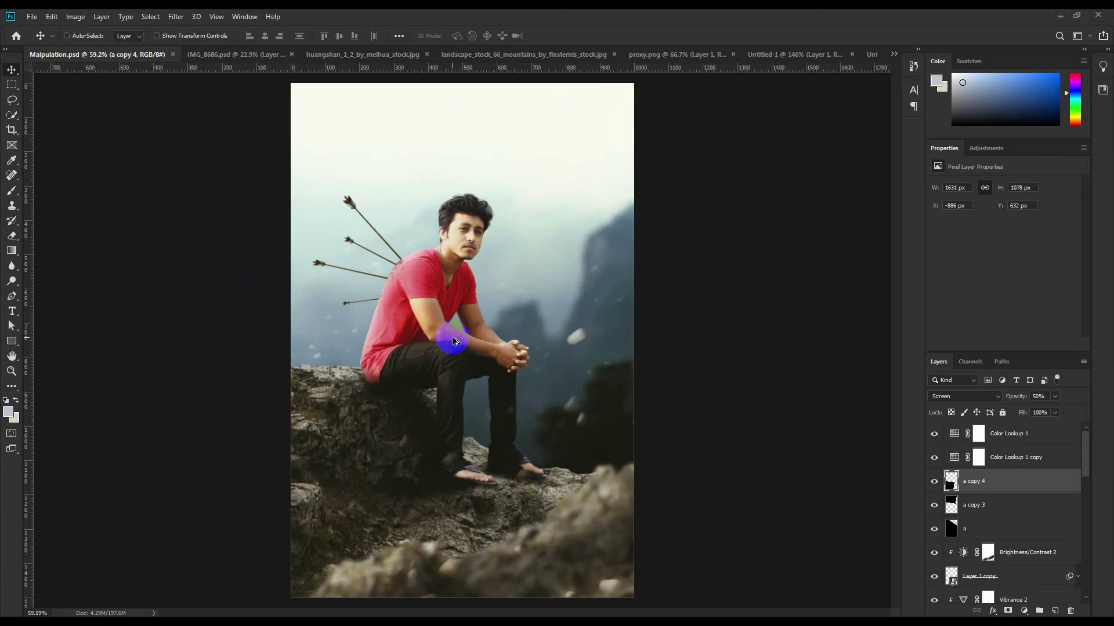
Inspect the original photo behind the layer mask in IMG_8686.psd and return to the finished Maipulation.psd composite
click(220, 53)
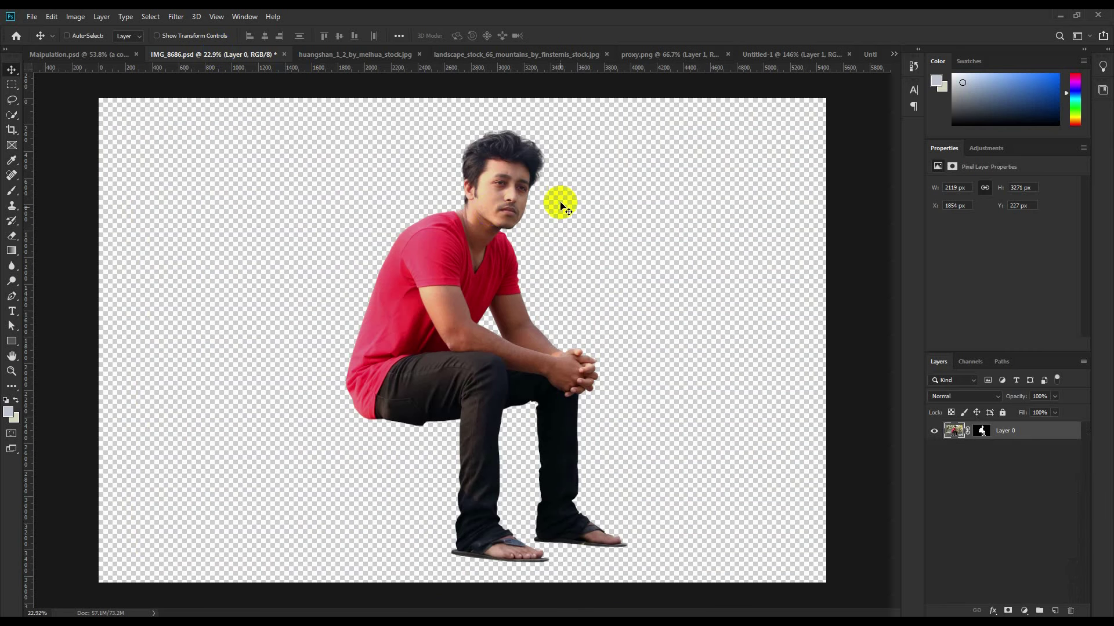
shift+click(980, 434)
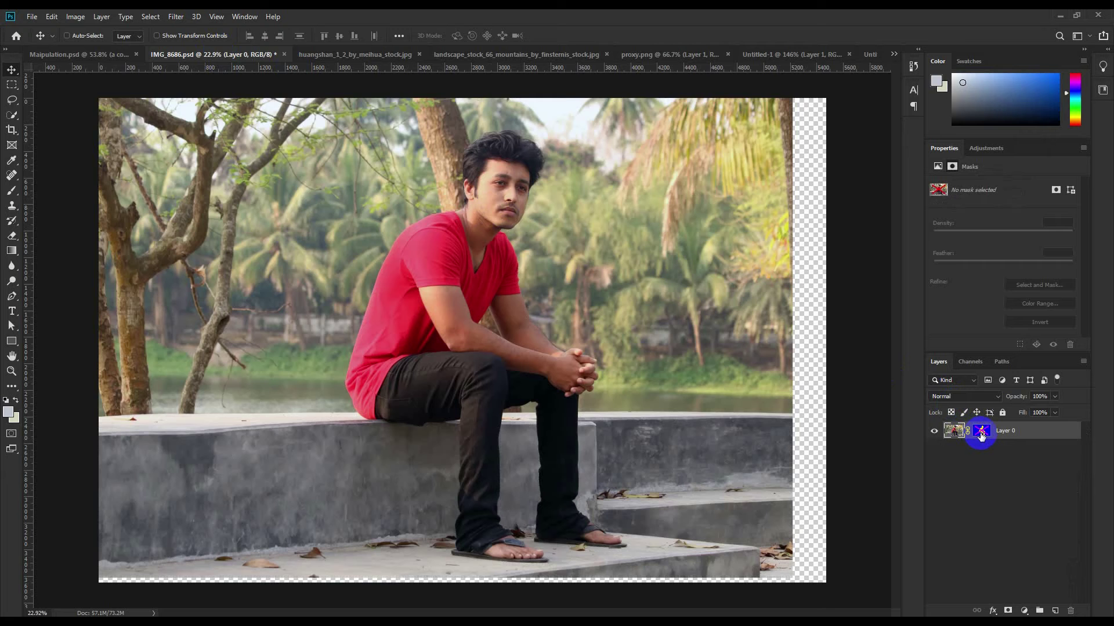
shift+click(980, 434)
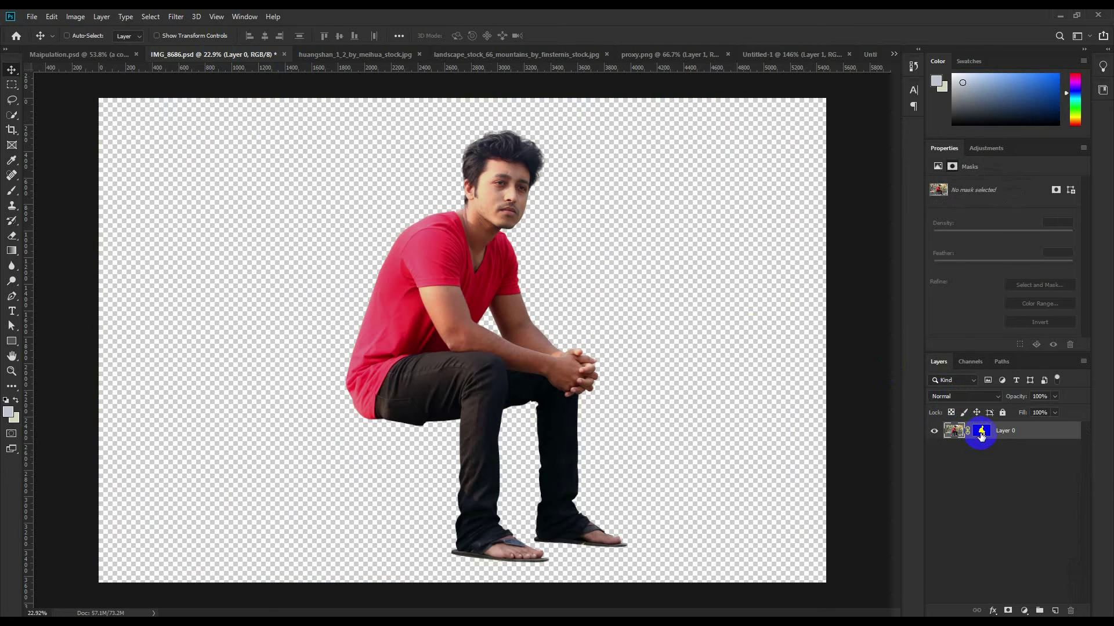
click(79, 55)
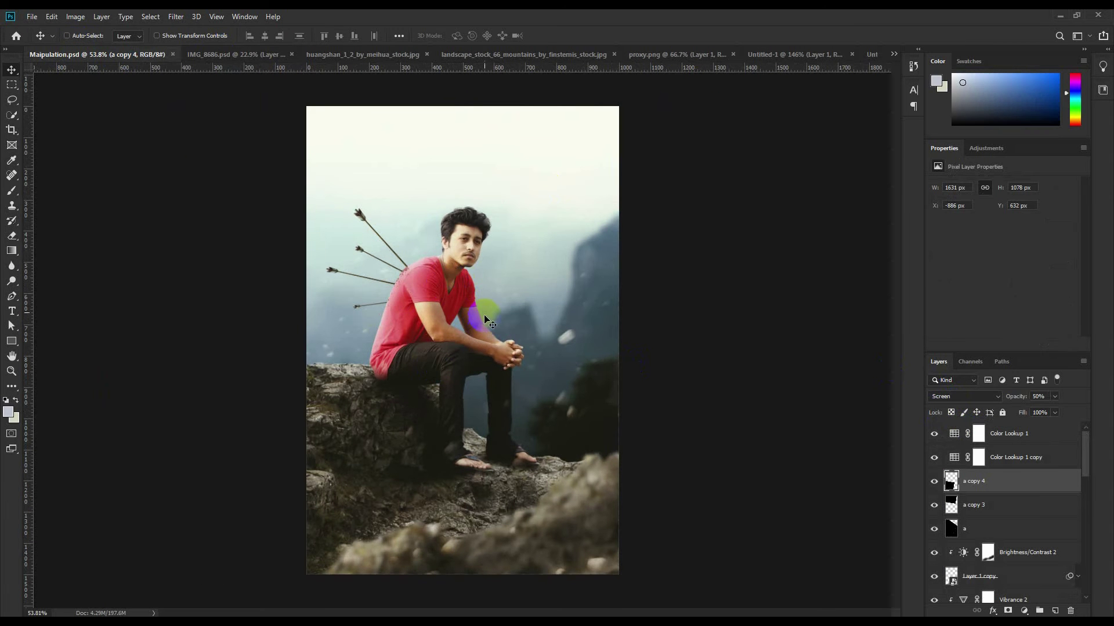
Create a new white RGB document measuring 1000 x 1500 pixels at 72 pixels/inch
click(33, 17)
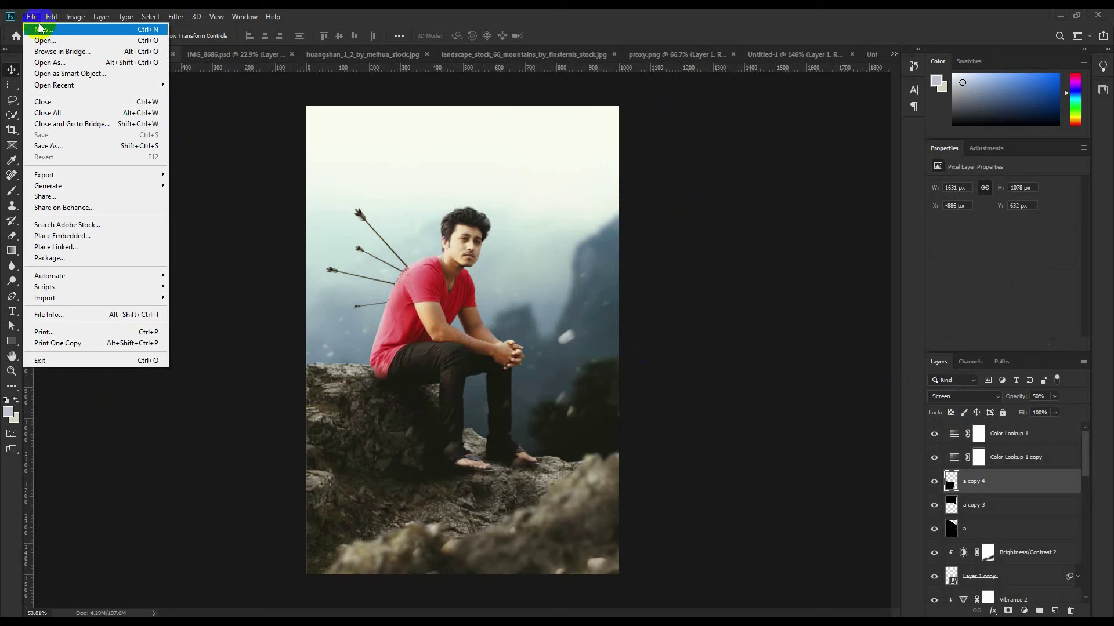
click(41, 30)
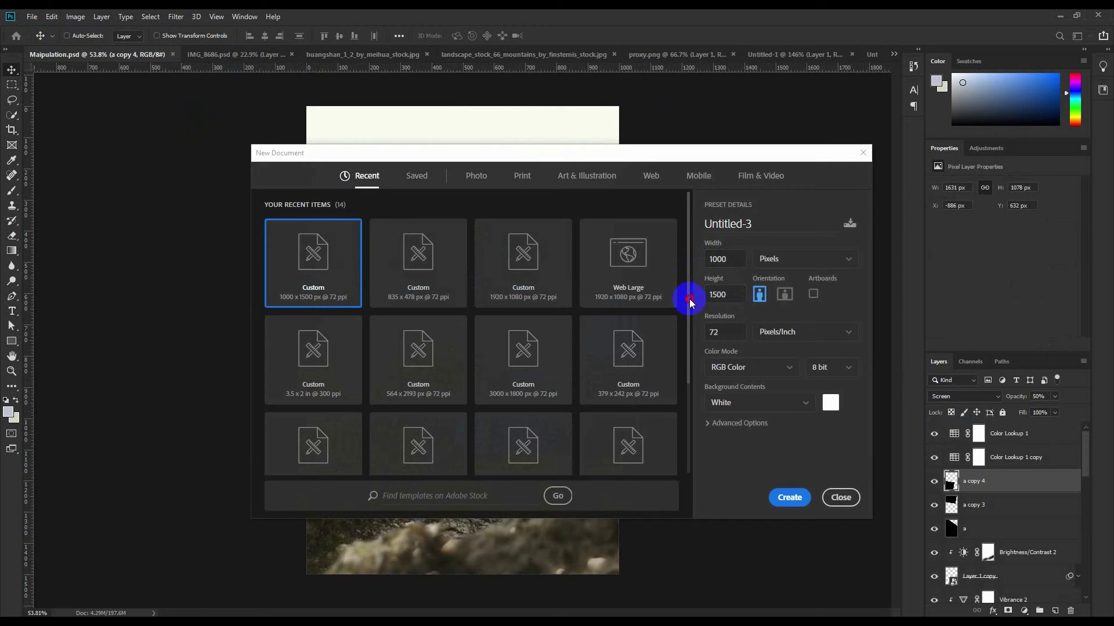
click(789, 497)
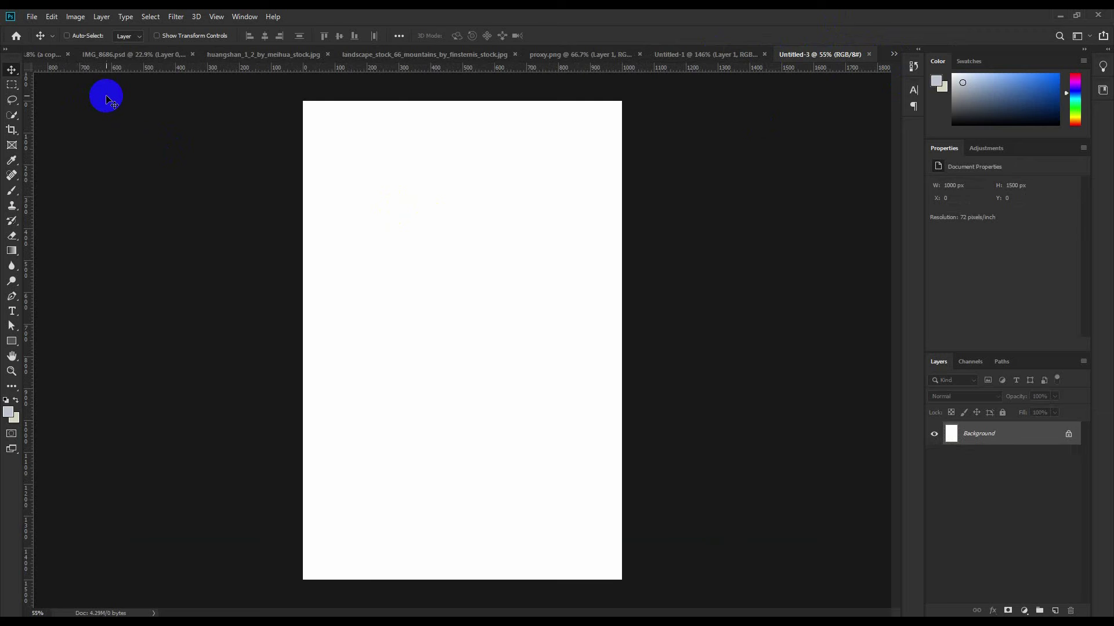
Bring the masked rock layer from the landscape_stock_66_mountains image into the new blank document
click(55, 55)
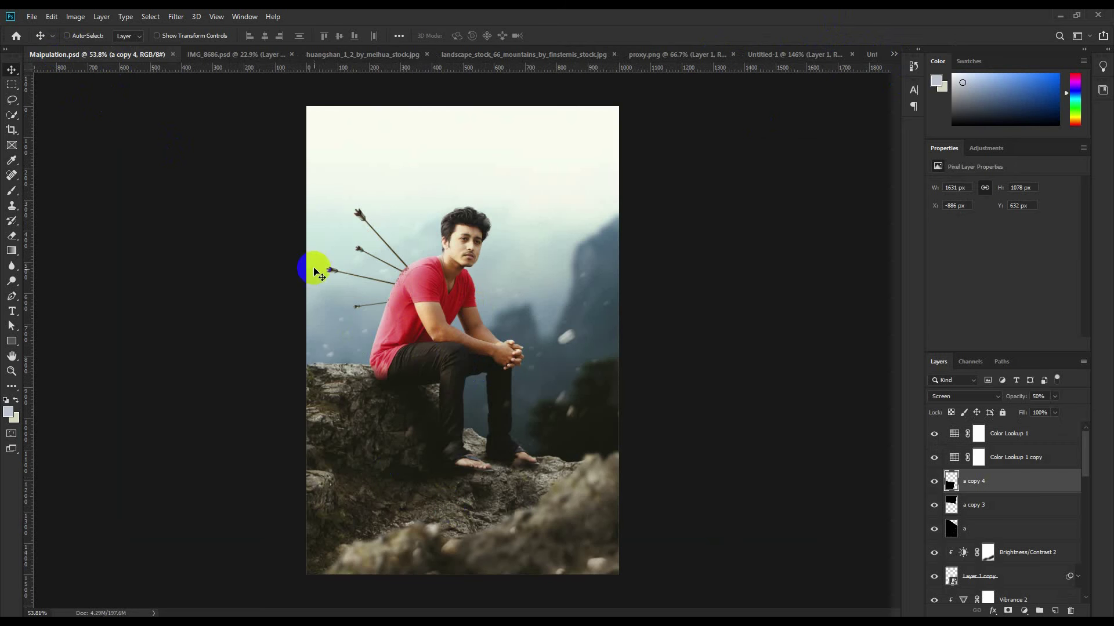
click(230, 55)
click(357, 56)
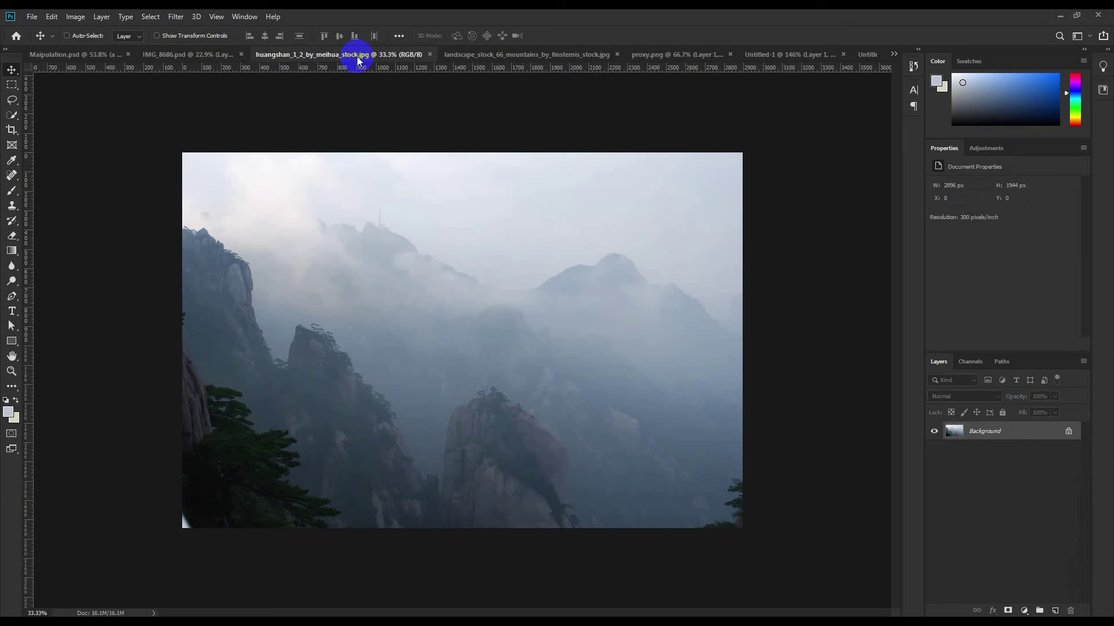
click(473, 56)
scroll(421, 364, down, 3)
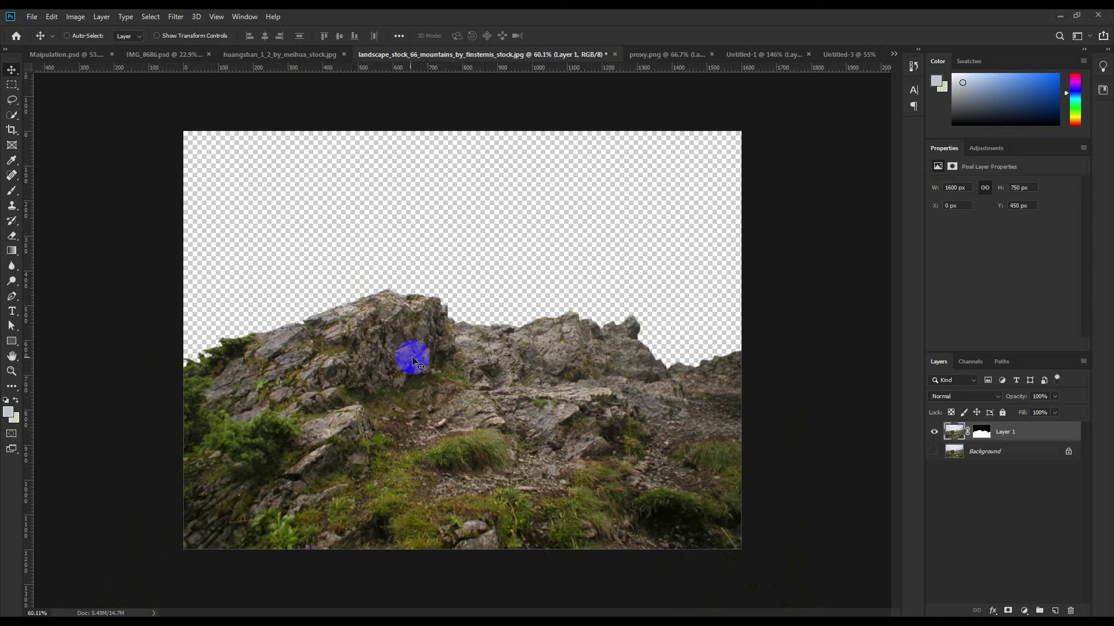
drag(416, 367, 471, 397)
Enlarge the rock layer to about 1964 x 1679 px and tilt it clockwise so the ledge slopes down across the lower canvas
key(ctrl+t)
drag(698, 278, 722, 386)
drag(803, 256, 812, 298)
drag(654, 346, 685, 385)
drag(740, 269, 763, 308)
key(Return)
drag(493, 389, 476, 392)
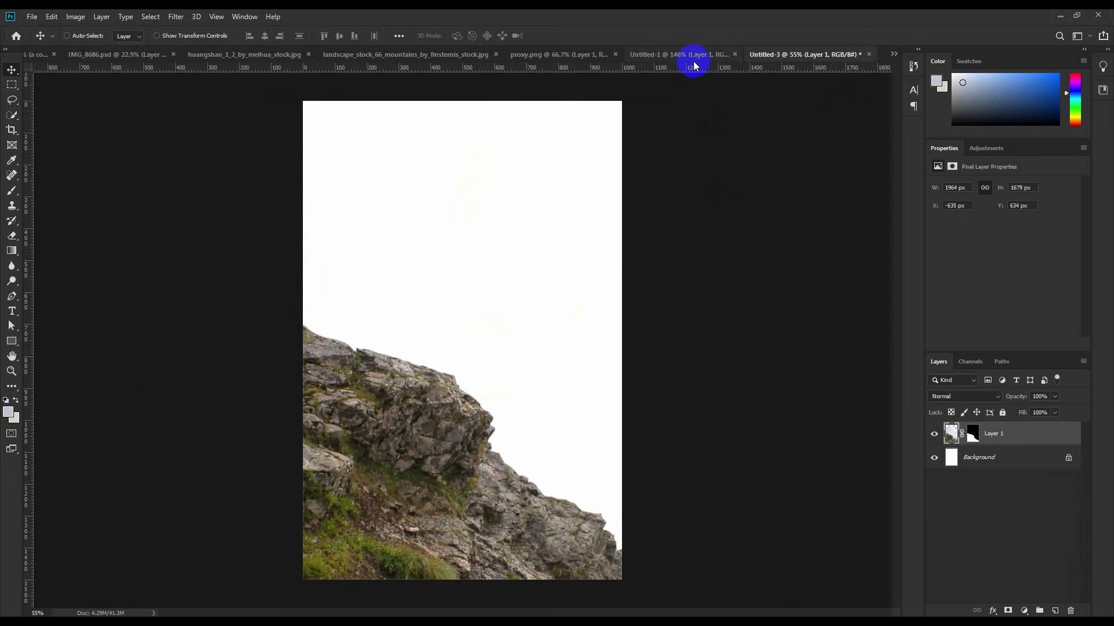
Bring the masked seated man from IMG_8686.psd into the new composition and convert his layer to a smart object
click(119, 54)
drag(481, 184, 501, 270)
right_click(1016, 431)
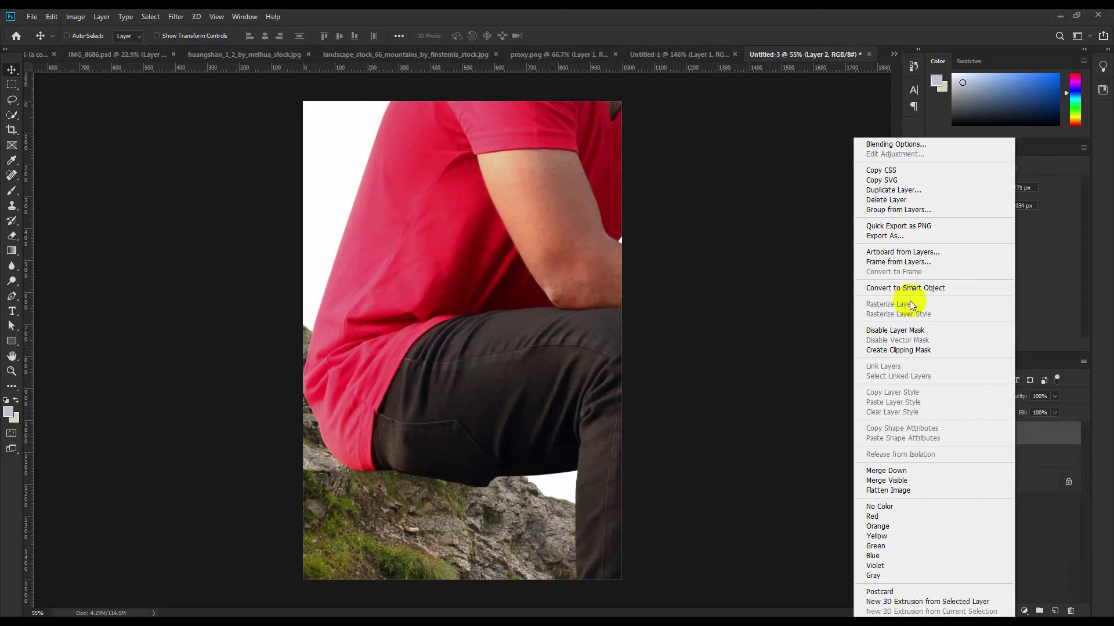
click(914, 288)
Scale the seated man to 27%, rotate him 2.03°, and place him sitting on the rock ledge
key(ctrl+t)
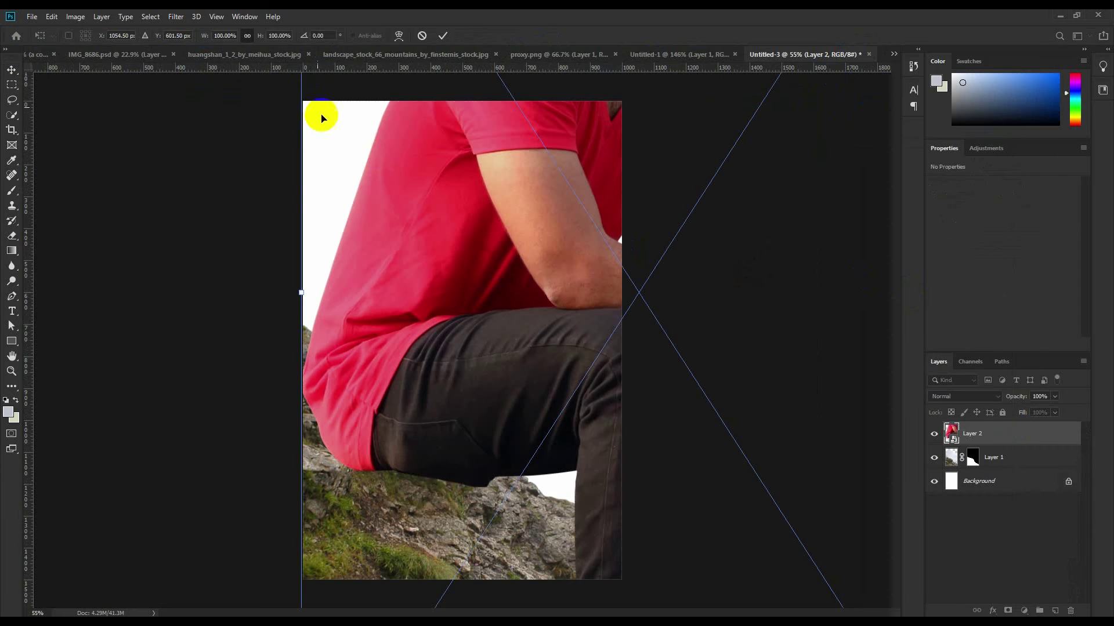
drag(204, 35, 159, 55)
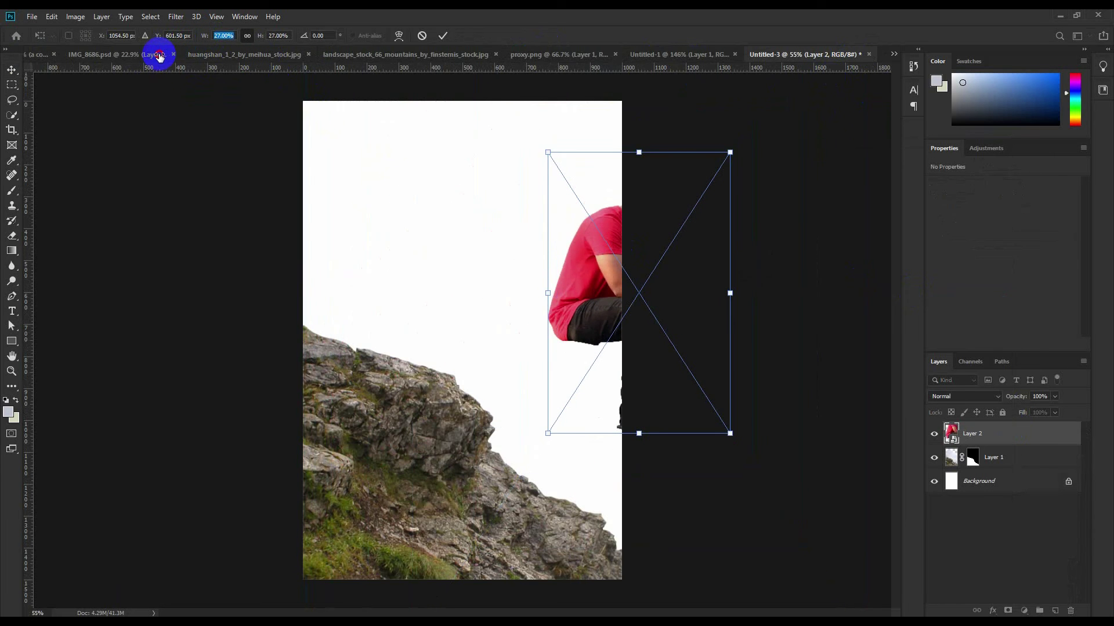
drag(583, 263, 436, 316)
drag(610, 372, 612, 387)
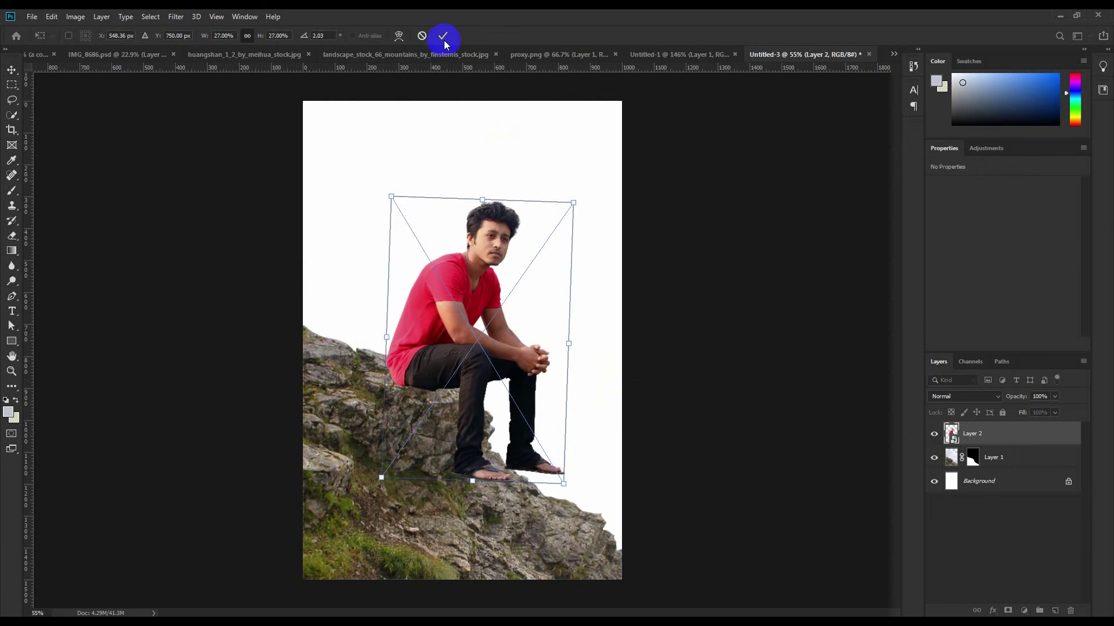
click(442, 35)
Rotate the rock layer counterclockwise to a gentler slope and reposition it under the man's seat and feet
click(990, 456)
key(ctrl+t)
drag(870, 395, 851, 246)
click(556, 36)
Reduce the seated man to 23.51% and reposition him on the rock ledge
click(972, 434)
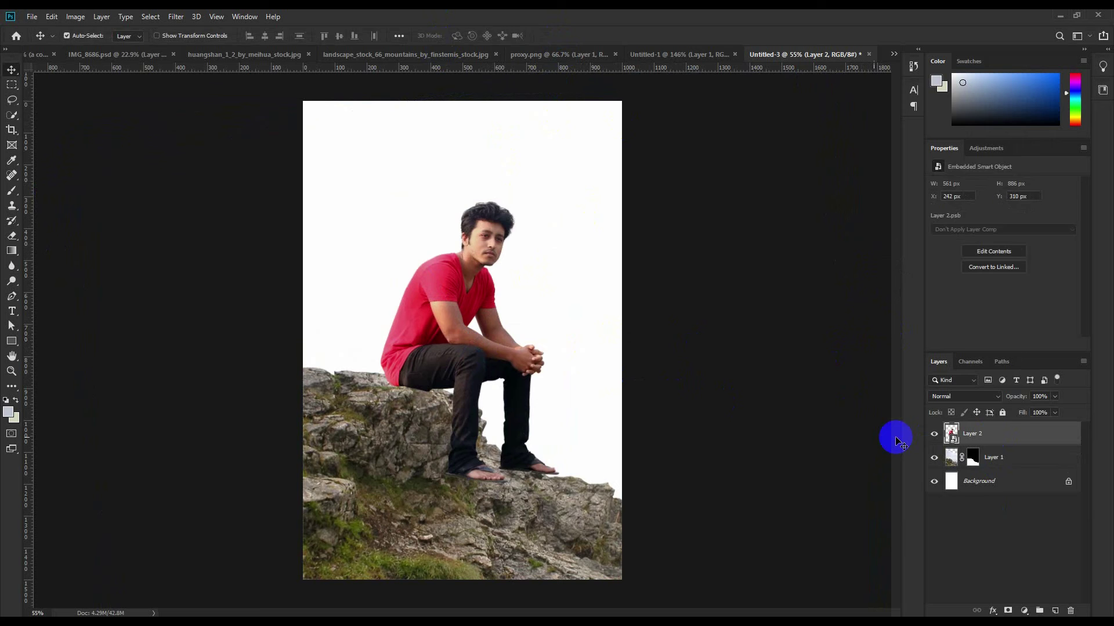
key(ctrl+t)
drag(568, 202, 539, 239)
drag(452, 286, 452, 288)
click(441, 38)
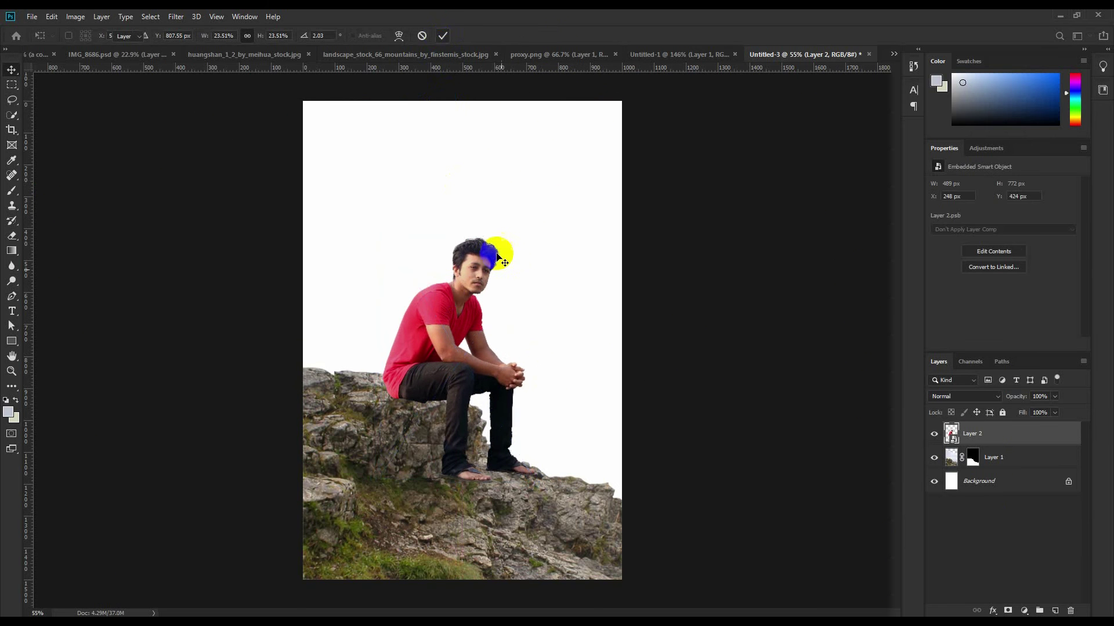
Close the IMG_8686.psd source document without saving
click(131, 57)
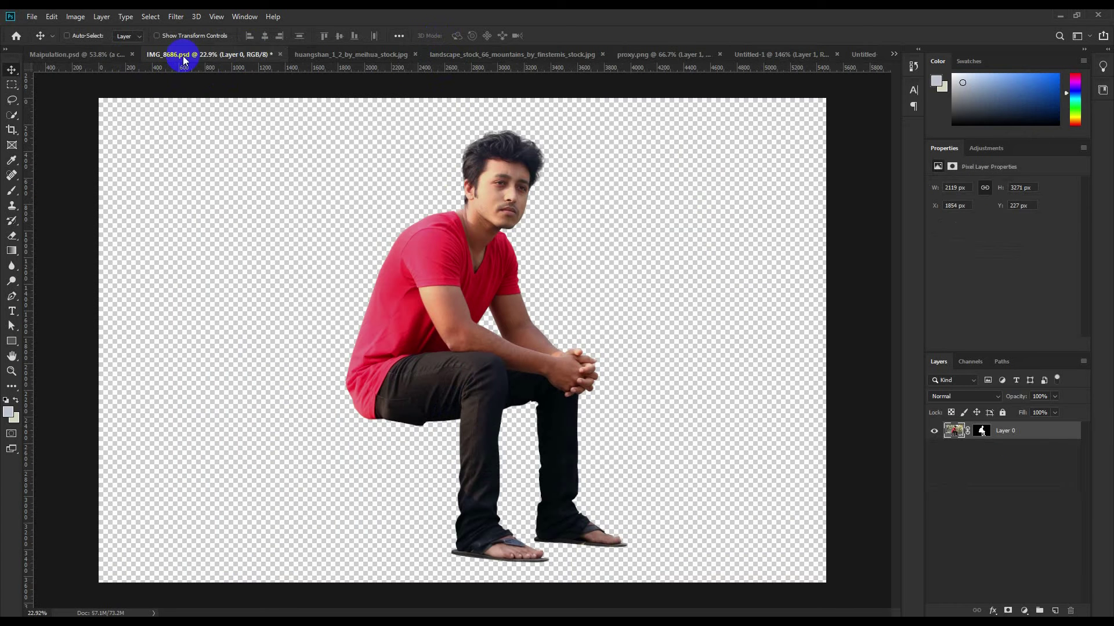
click(280, 54)
click(497, 241)
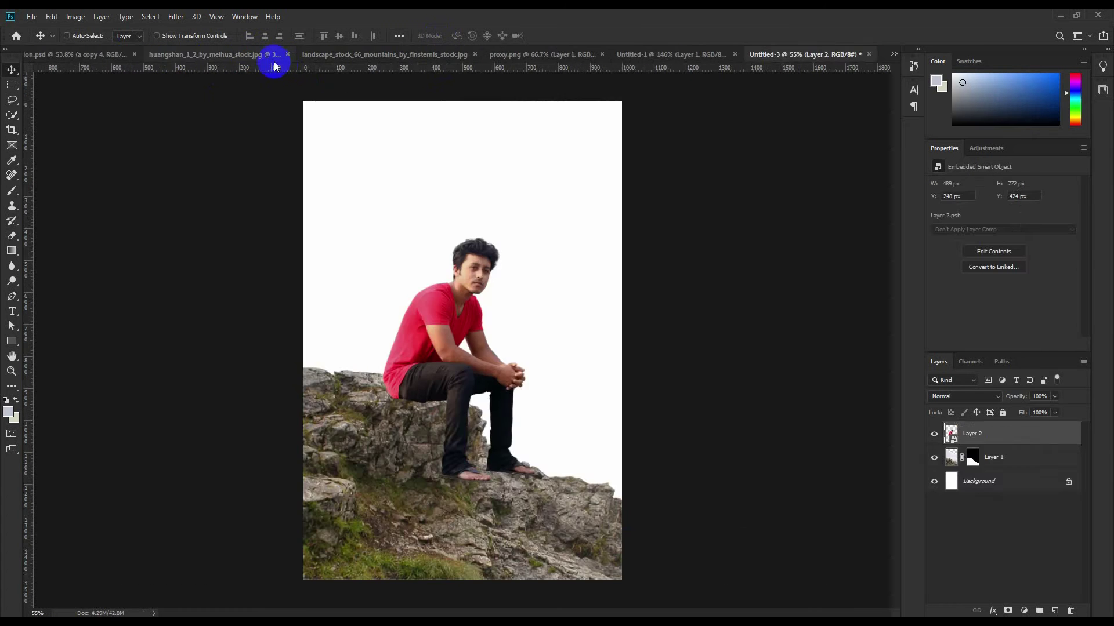
Bring the huangshan misty mountain image into the composition, stack it beneath the rock layer, and position it as the backdrop
click(247, 55)
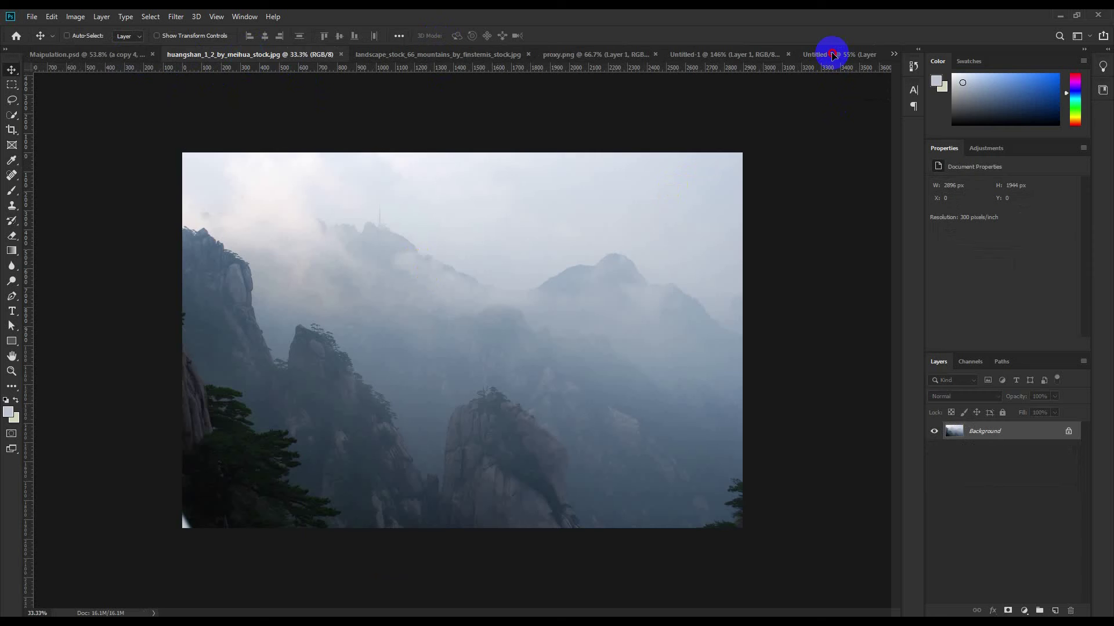
drag(833, 54, 561, 197)
drag(995, 442, 999, 488)
drag(674, 401, 587, 416)
Apply a Gaussian Blur with a radius of about 9 pixels to the misty mountain backdrop
click(176, 17)
mouse_move(194, 152)
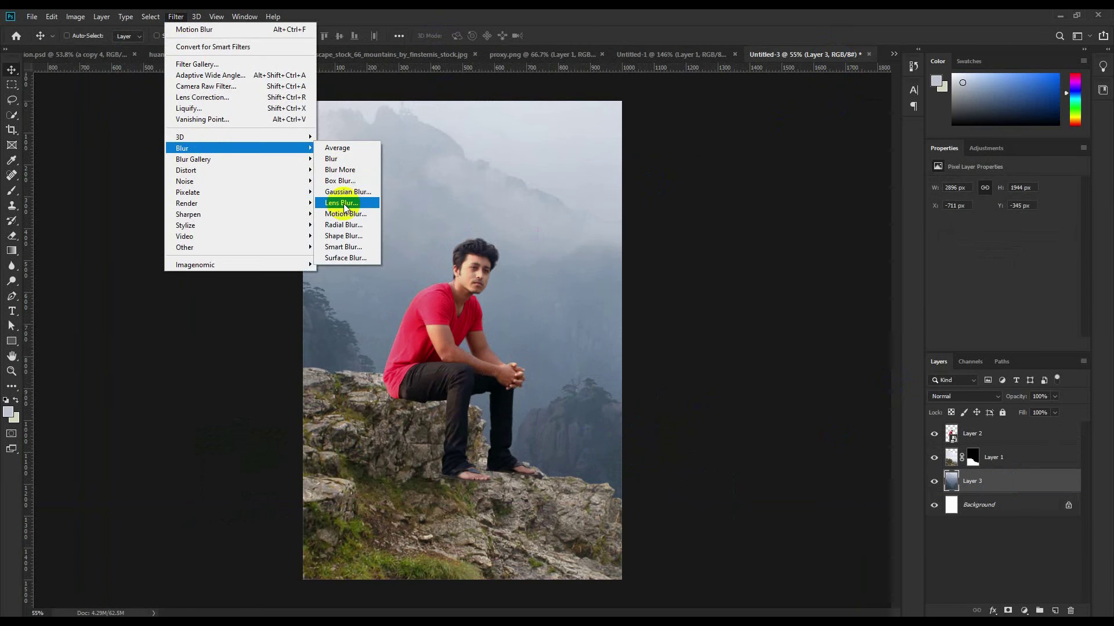
click(342, 197)
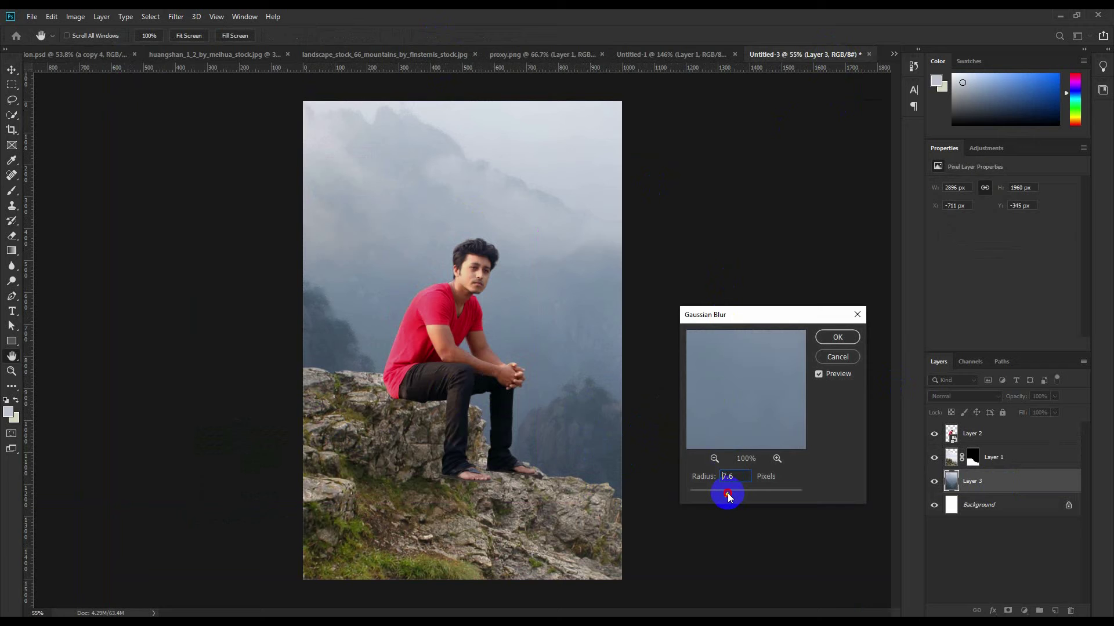
click(841, 359)
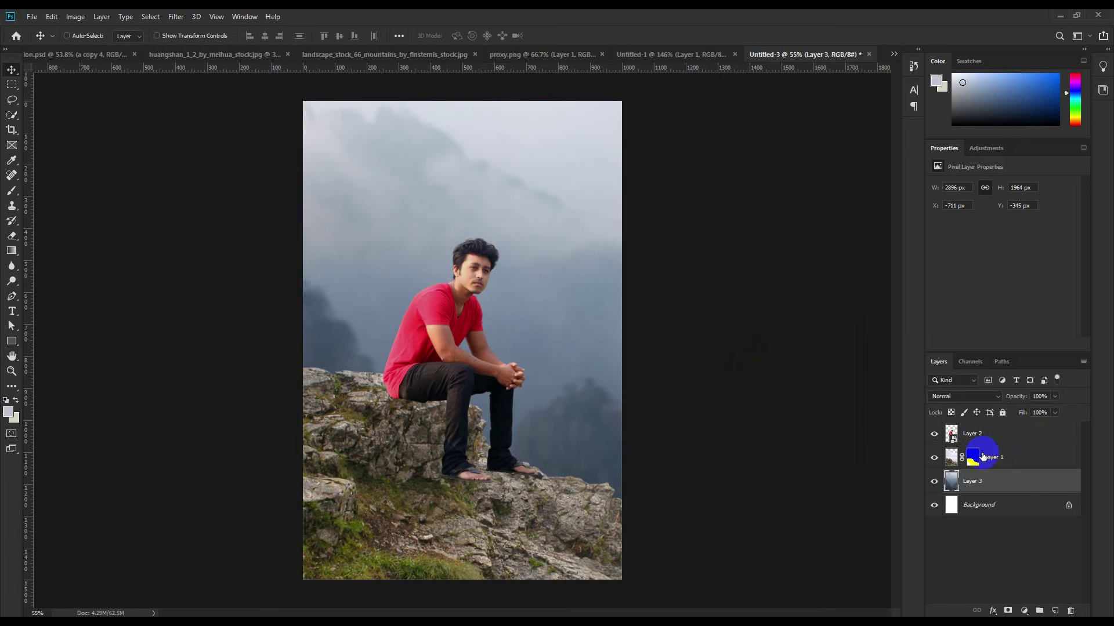
Duplicate the rock layer, move the copy above the man's layer, and convert it to a smart object
click(992, 459)
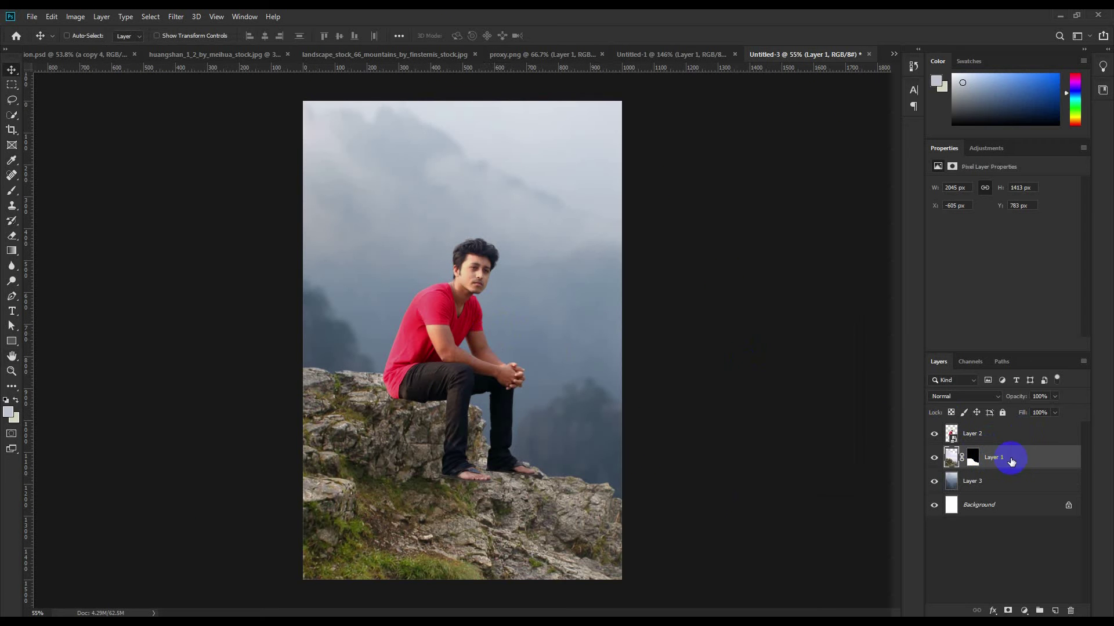
click(934, 459)
click(934, 460)
key(ctrl+j)
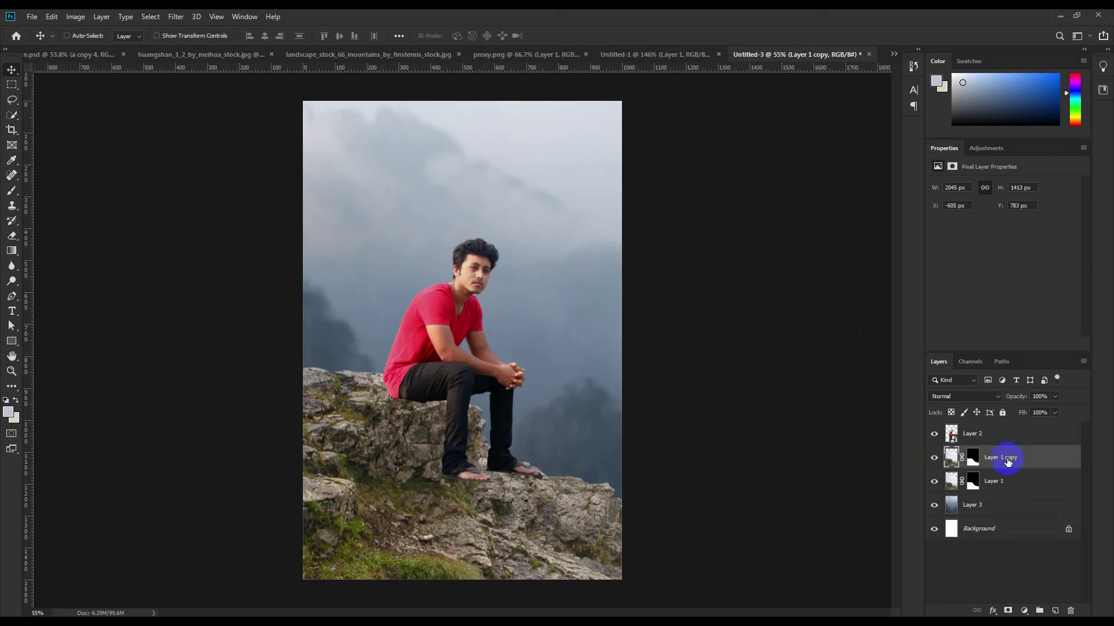
drag(1009, 457, 996, 429)
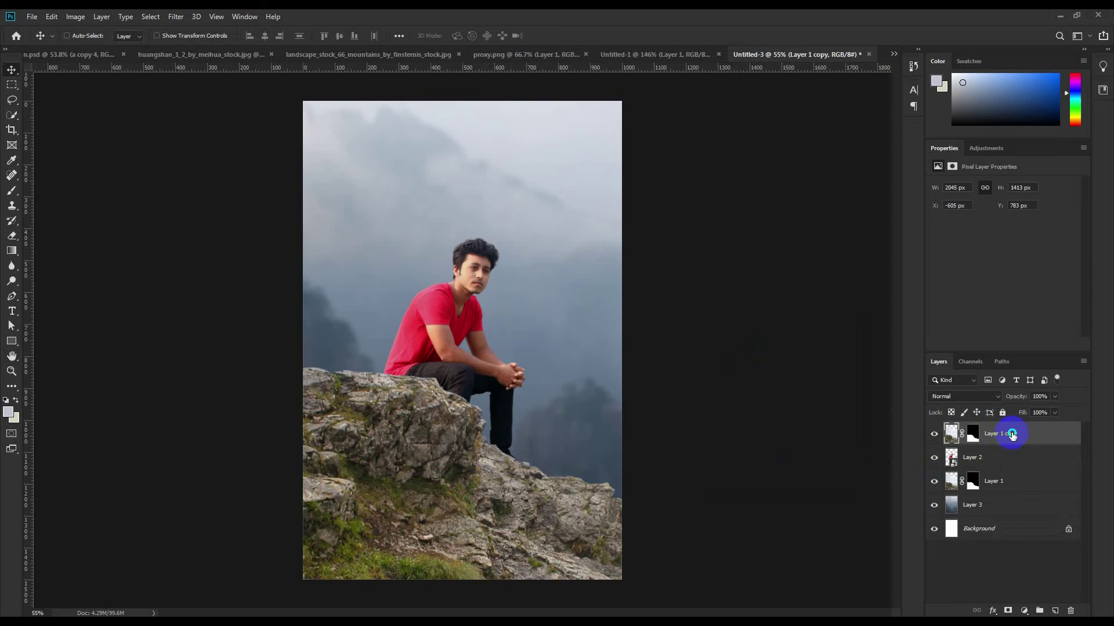
right_click(1012, 435)
click(910, 290)
Rotate the rock copy to -42.01°, scale it to 98.58%, and place it as foreground rocks along the canvas's lower edge
key(ctrl+t)
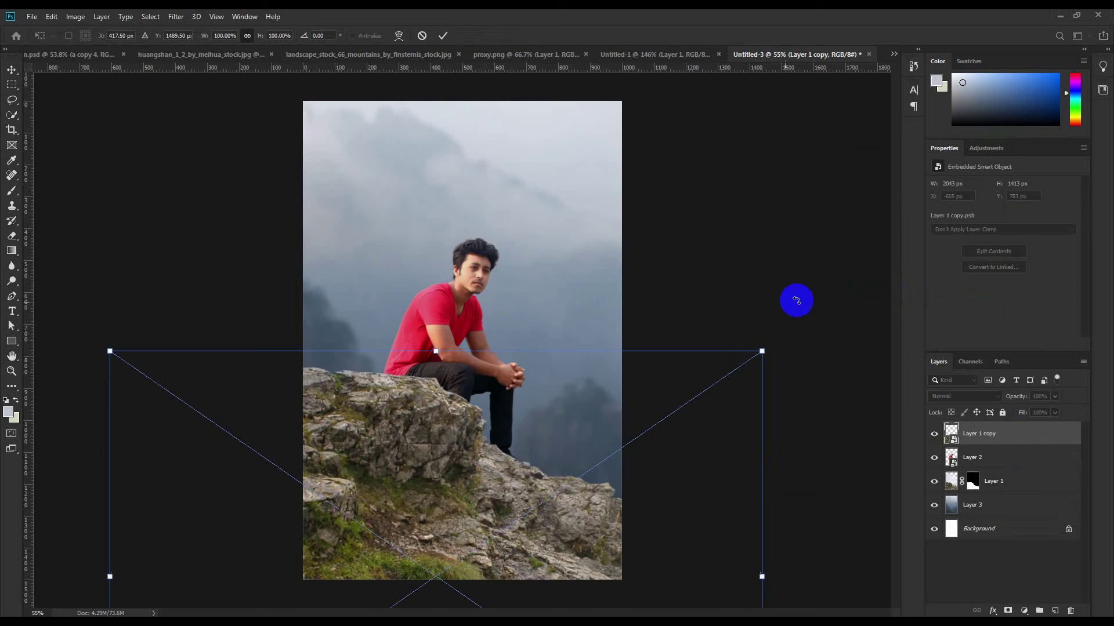
drag(796, 298, 368, 301)
drag(619, 410, 723, 488)
drag(803, 400, 832, 431)
drag(643, 492, 741, 463)
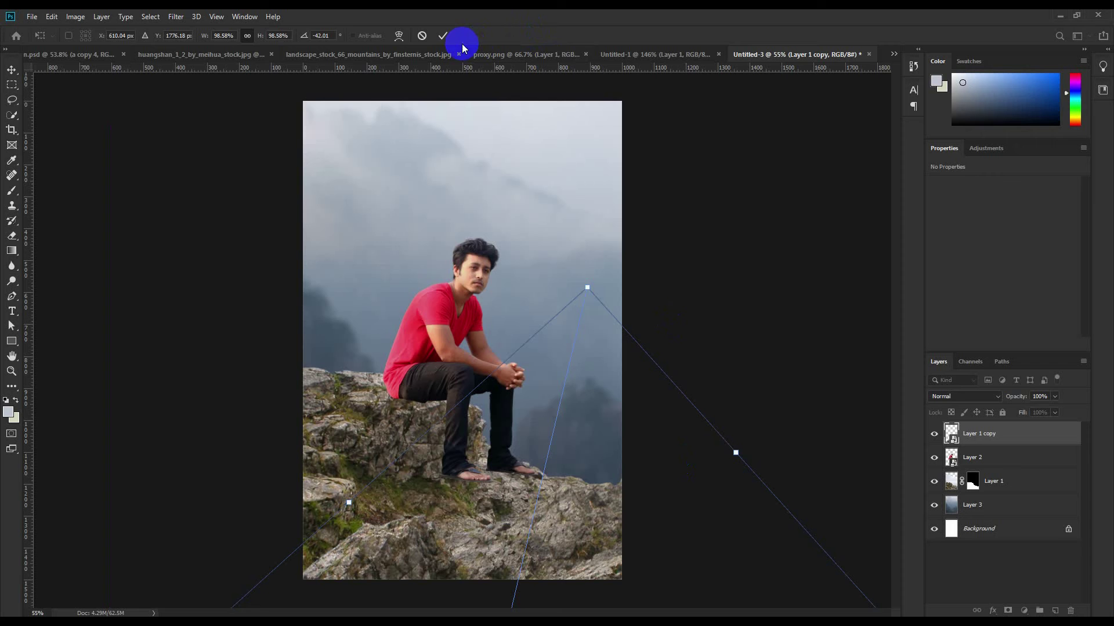
click(443, 36)
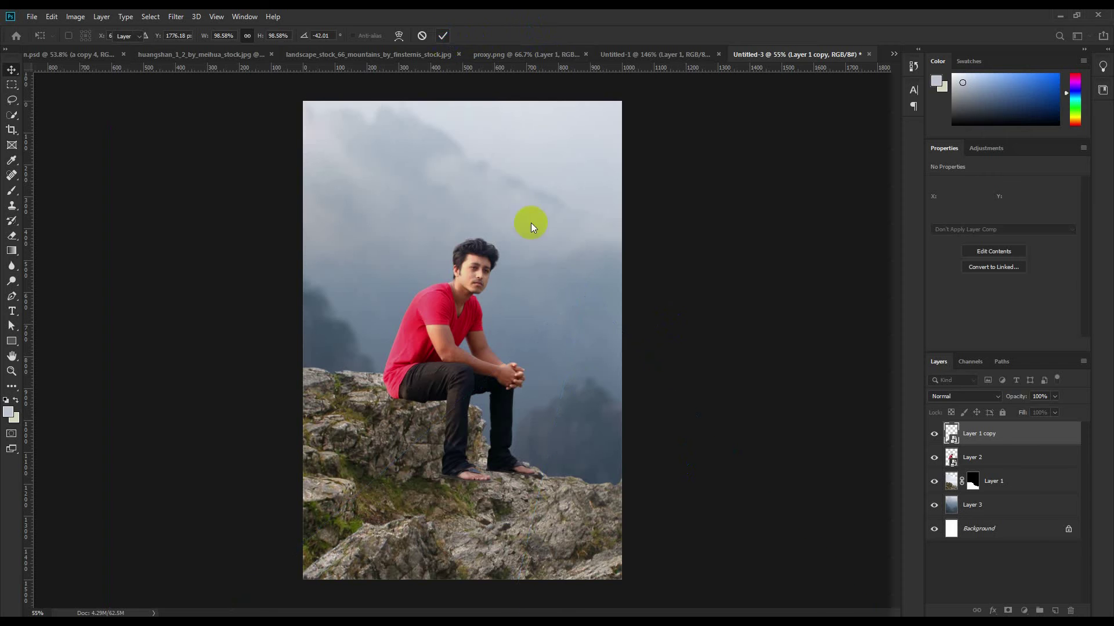
Apply a Gaussian Blur with a 9.0-pixel radius to the foreground rock copy
click(174, 17)
mouse_move(249, 149)
click(350, 195)
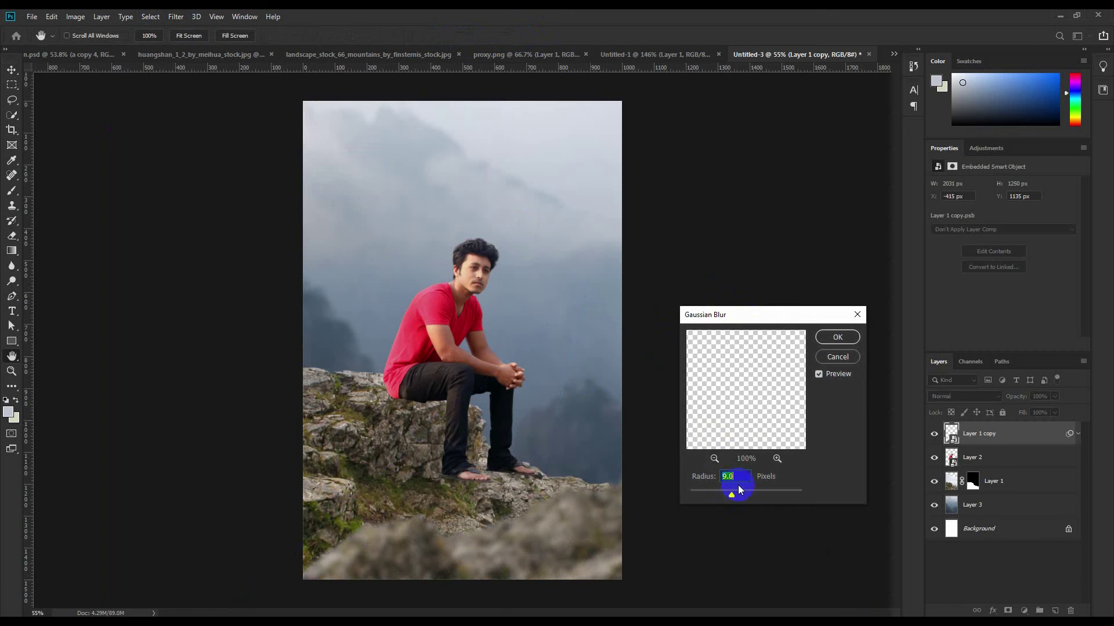
click(837, 337)
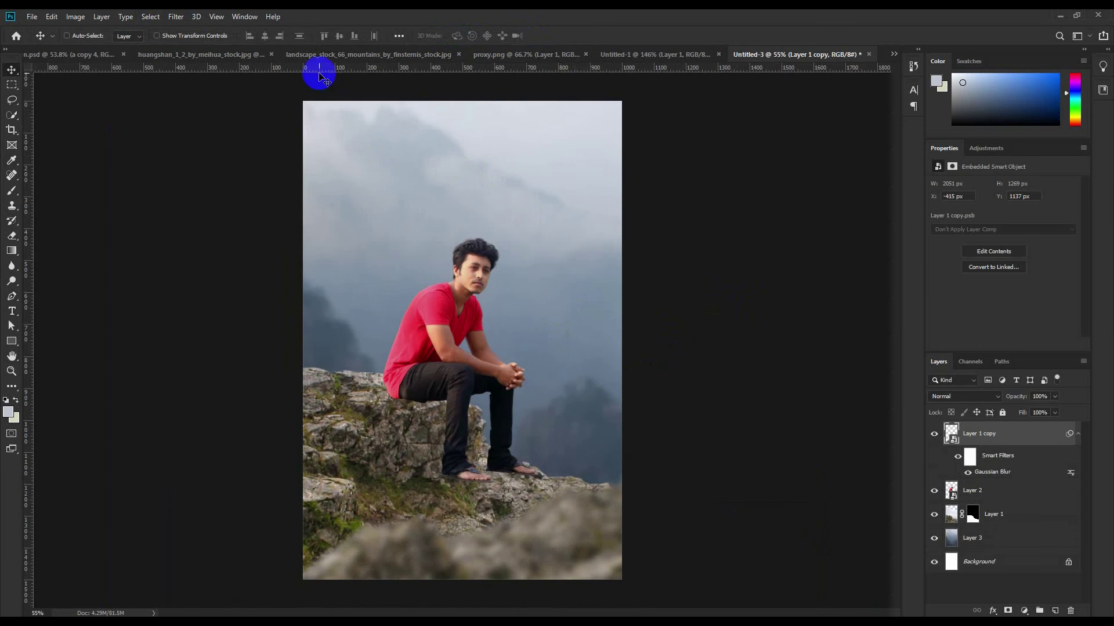
Close the landscape_stock_66_mountains document without saving, and close the huangshan stock image
click(306, 56)
click(539, 55)
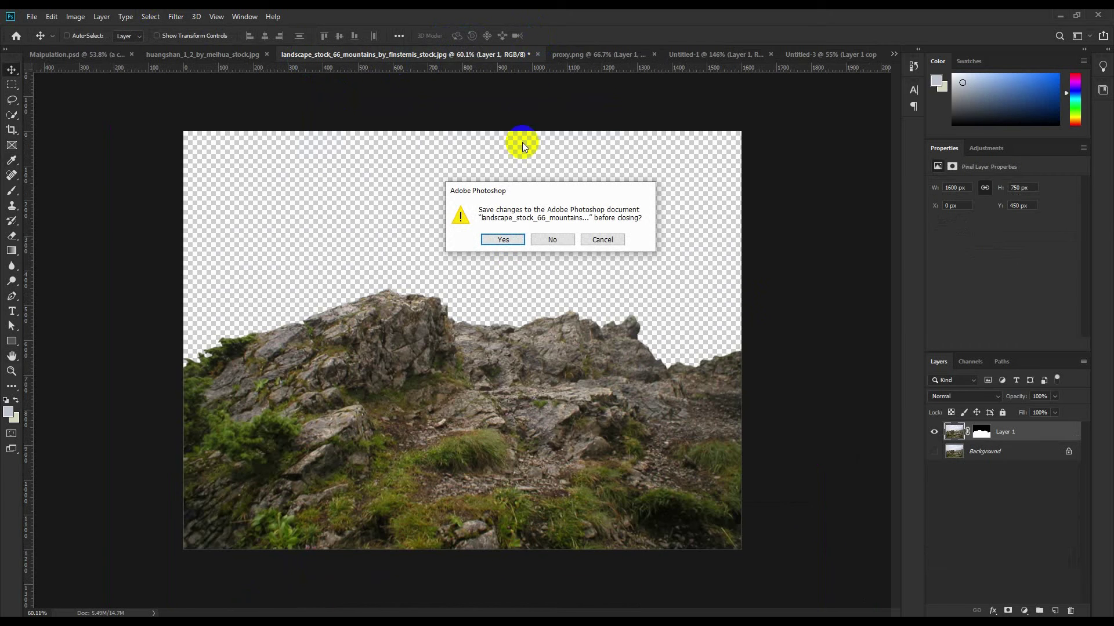
click(548, 241)
click(331, 55)
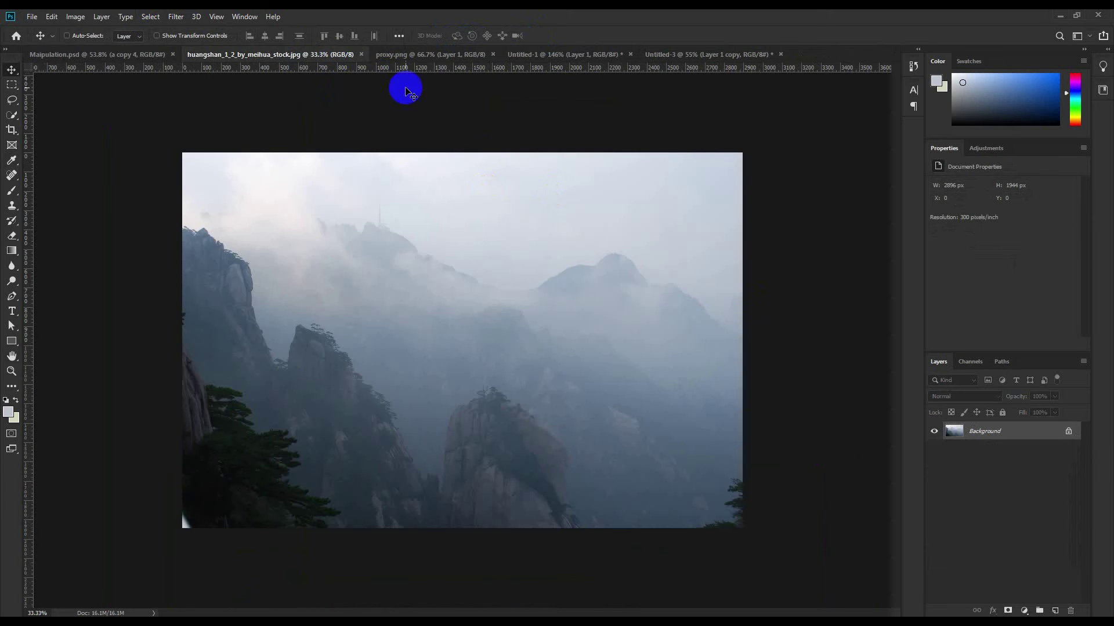
click(361, 54)
Review the blood-splatter sheet, proxy.png, and the arrows in the man's back in the finished Maipulation.psd composite
click(355, 55)
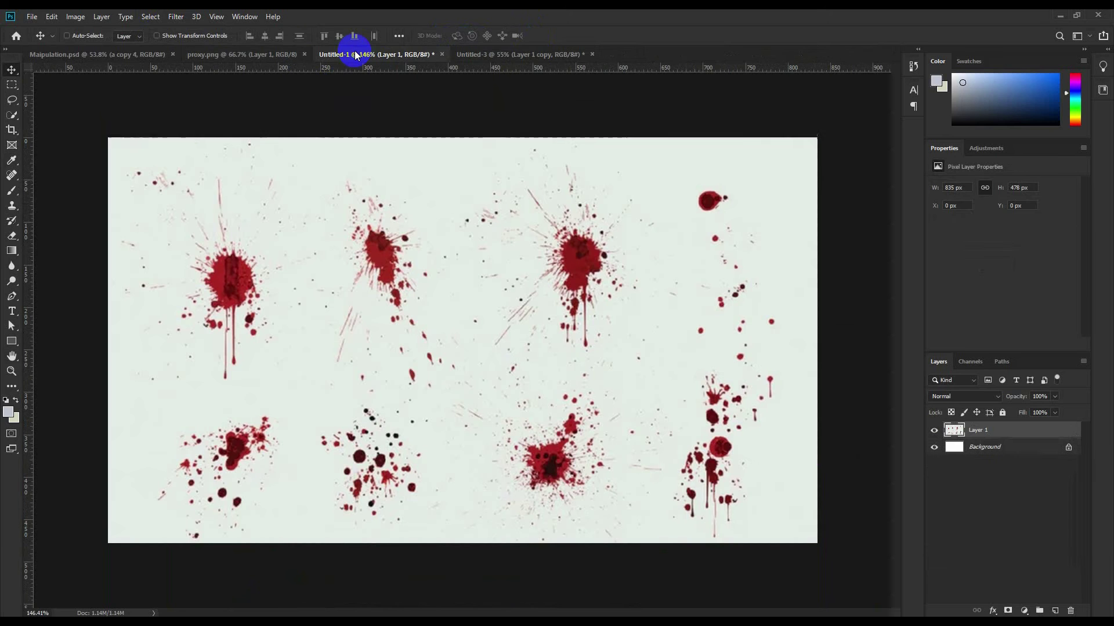
click(273, 54)
mouse_move(412, 280)
mouse_down()
mouse_move(394, 314)
mouse_move(393, 298)
mouse_move(112, 50)
mouse_move(415, 280)
mouse_up()
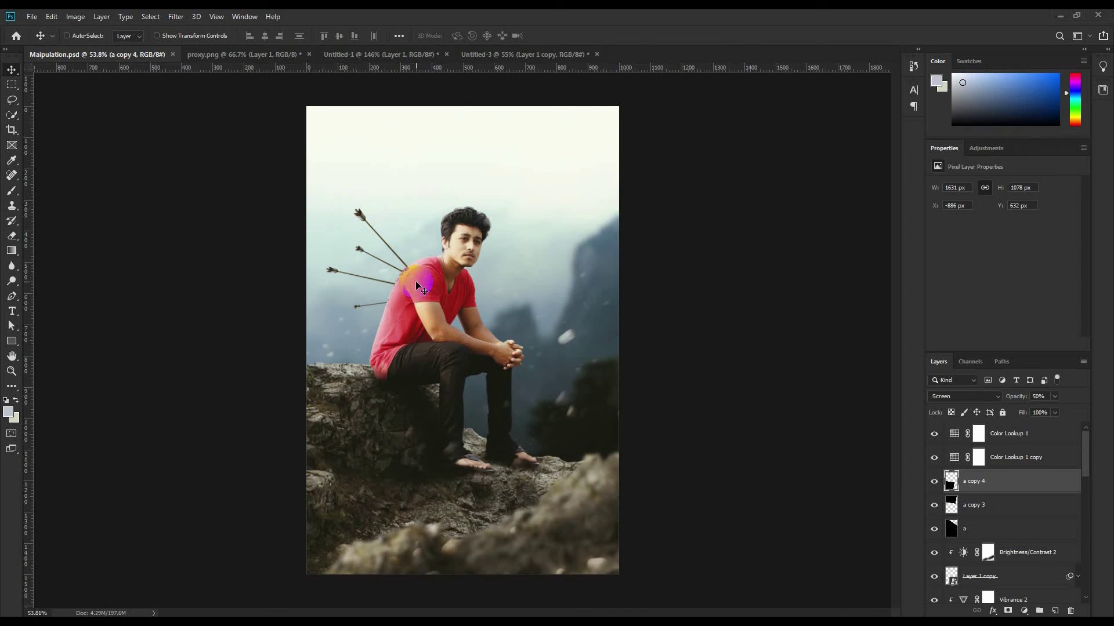
Return to Untitled-3, collapse the foreground rock's filter list, and shift the misty mountain background slightly upward behind the man
right_click(452, 358)
click(519, 54)
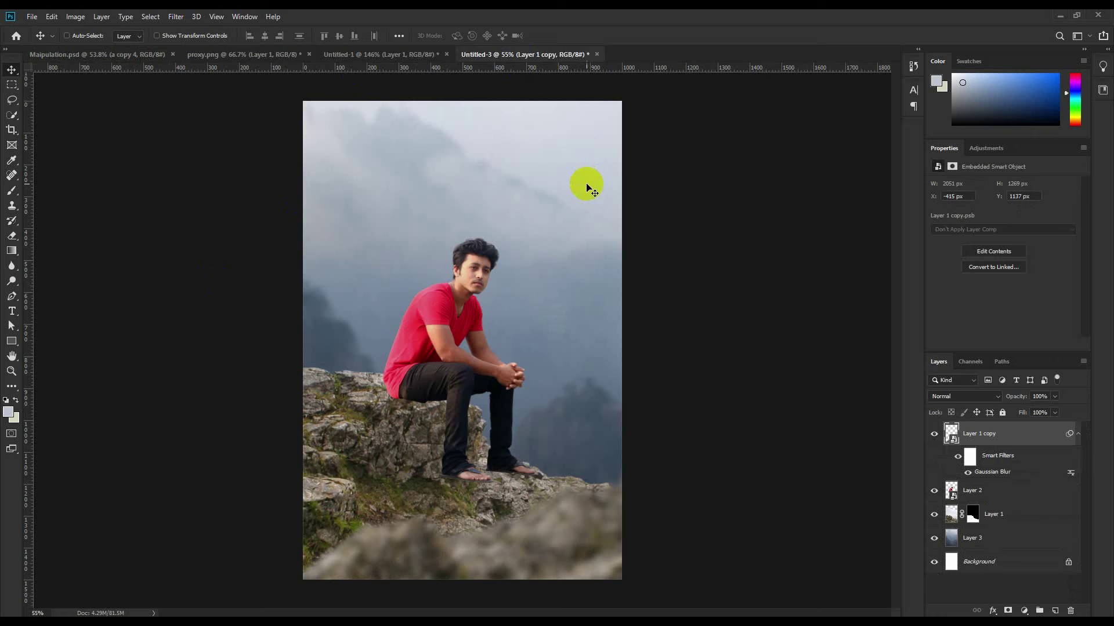
click(979, 462)
click(1079, 440)
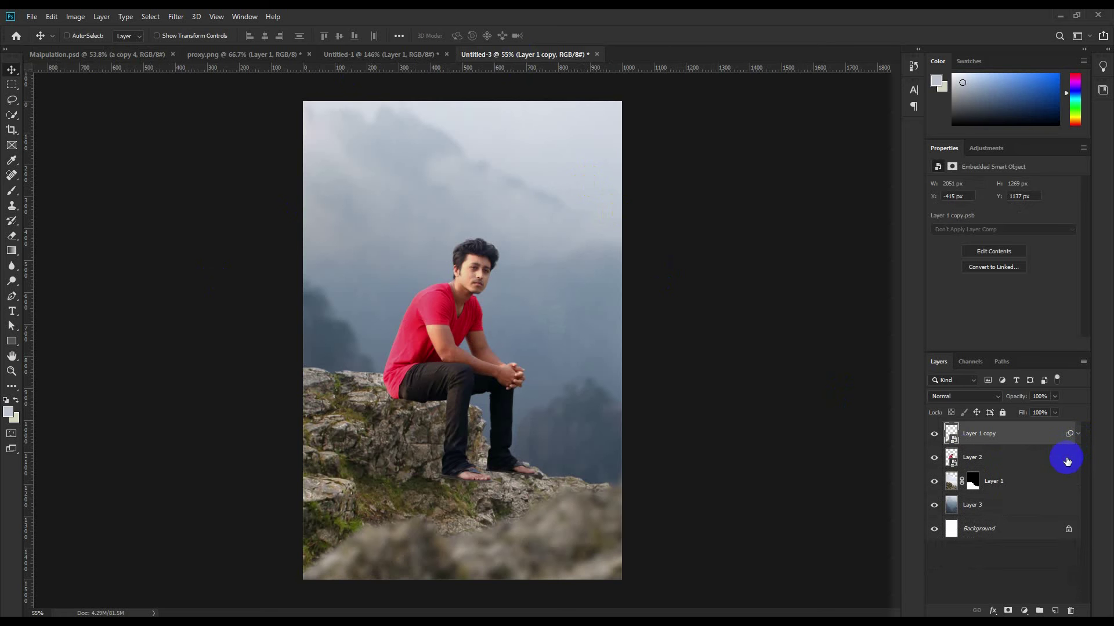
click(1027, 499)
drag(544, 393, 571, 356)
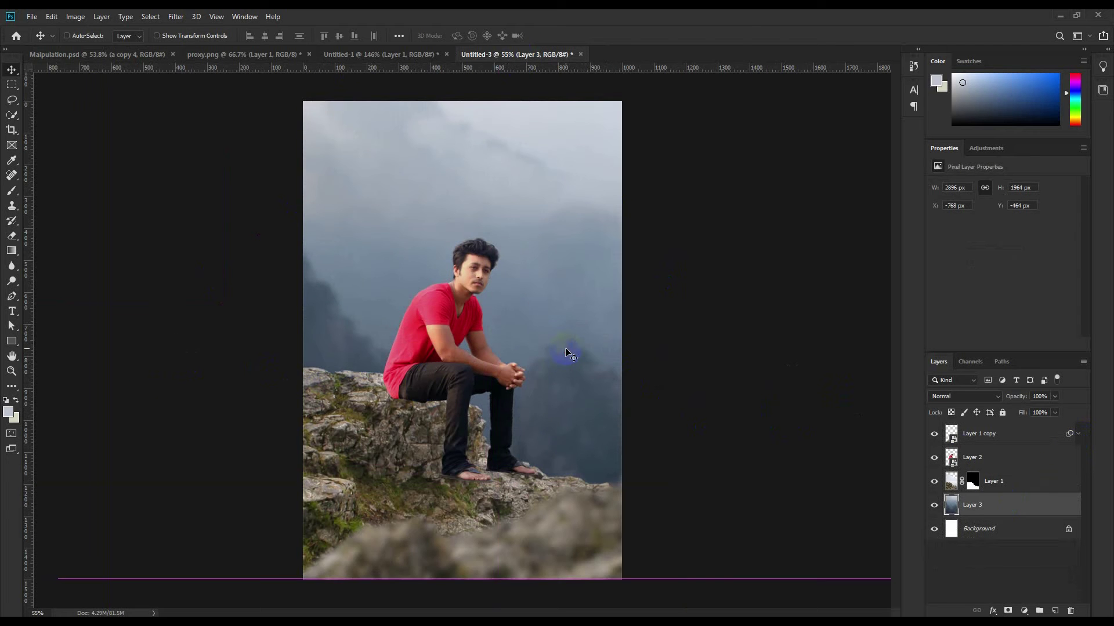
Bring the arrow from proxy.png into Untitled-3, place its layer directly below the man's, and convert it to a smart object
click(265, 55)
drag(439, 302, 510, 261)
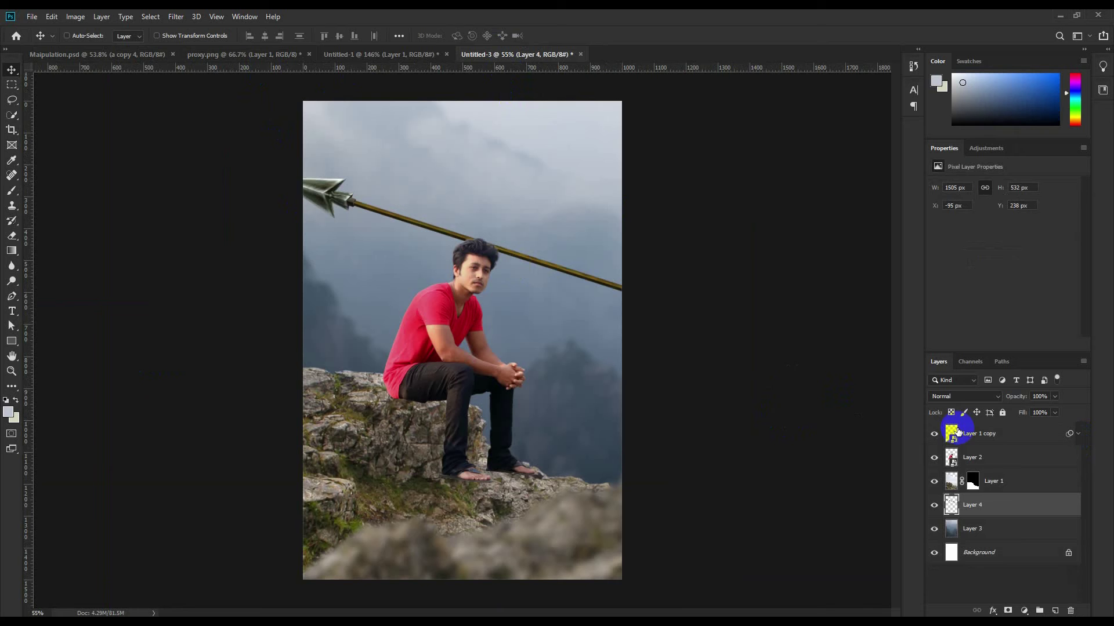
drag(993, 493, 985, 468)
right_click(994, 474)
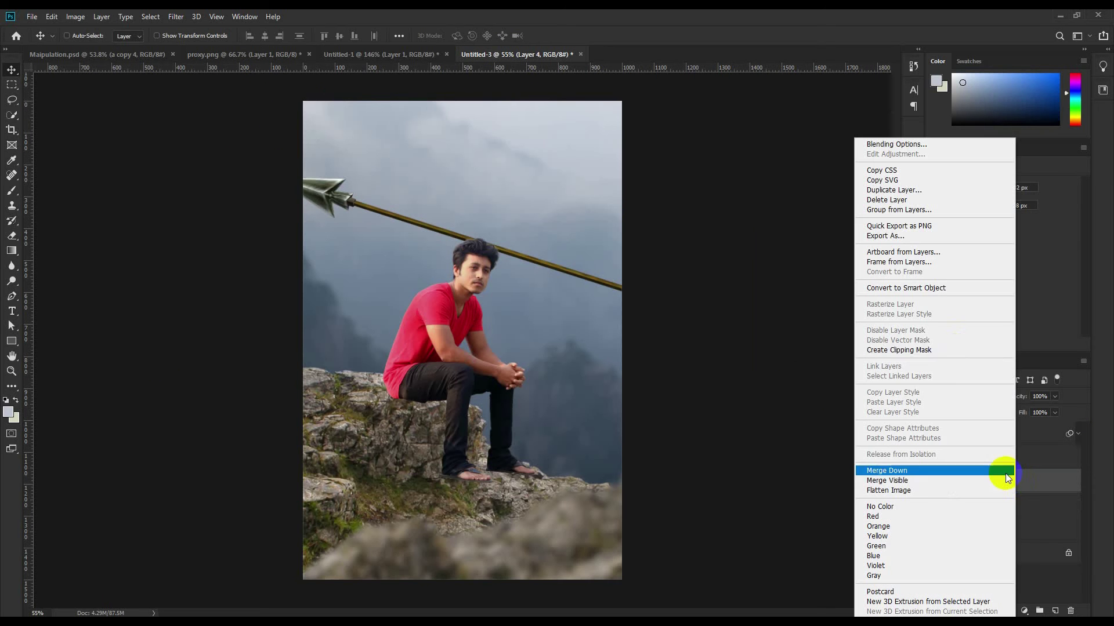
click(926, 290)
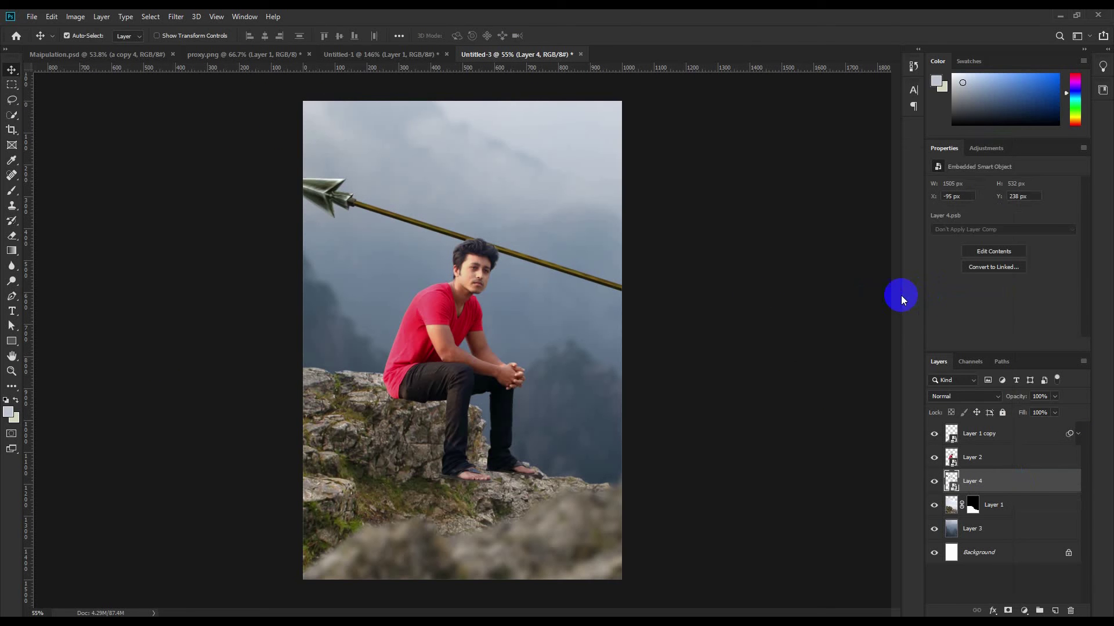
Flip the arrow vertically and horizontally so its head points toward the man
key(ctrl+t)
right_click(510, 292)
click(545, 435)
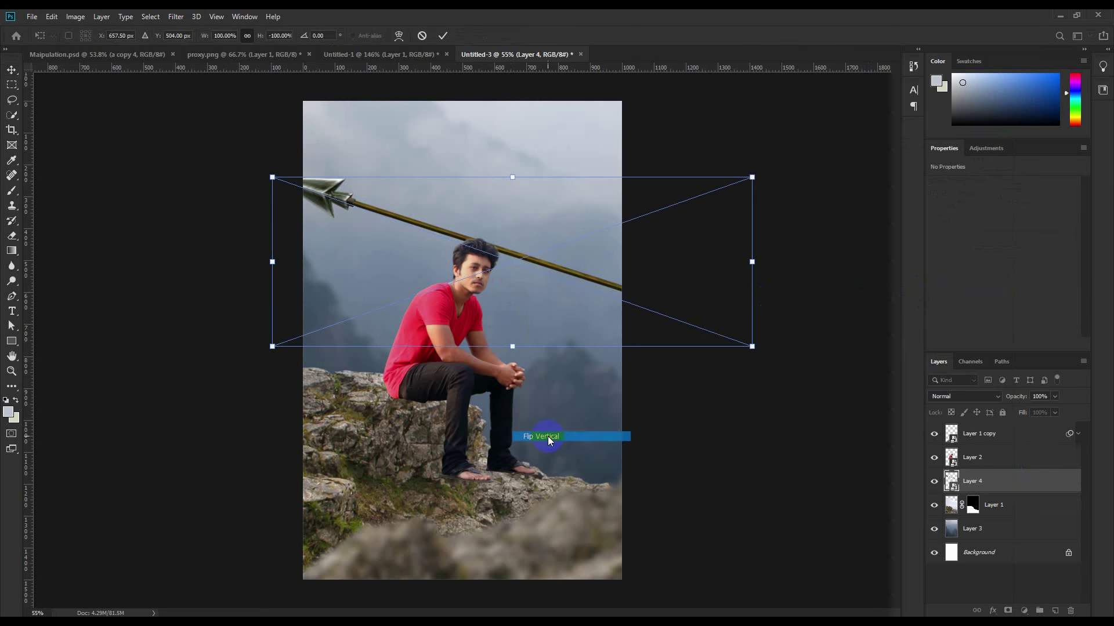
key(Return)
right_click(538, 336)
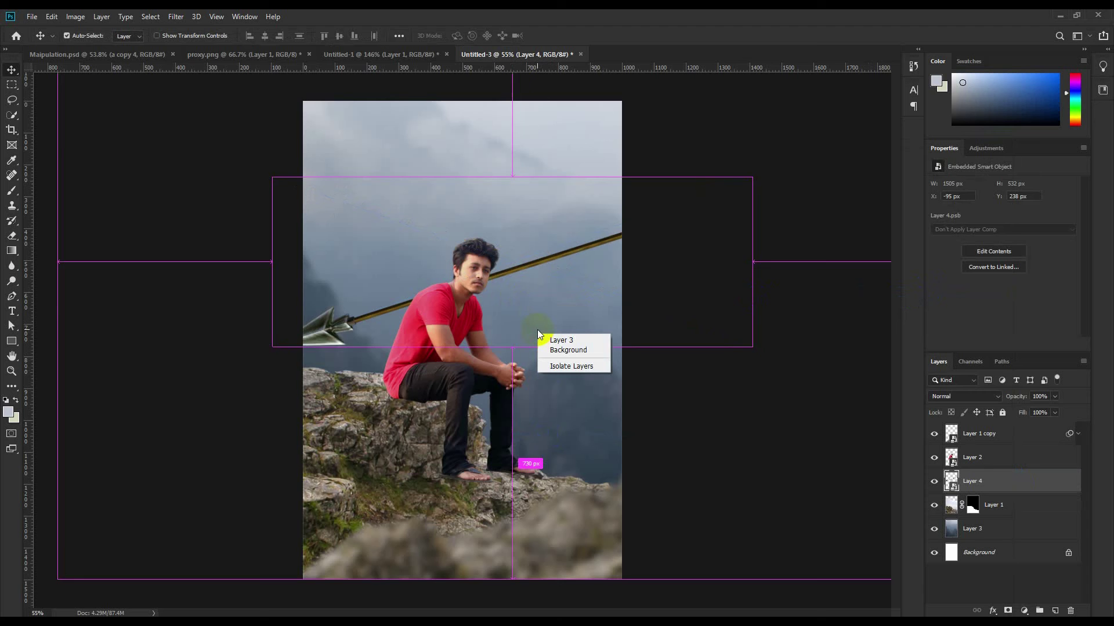
right_click(543, 310)
click(475, 315)
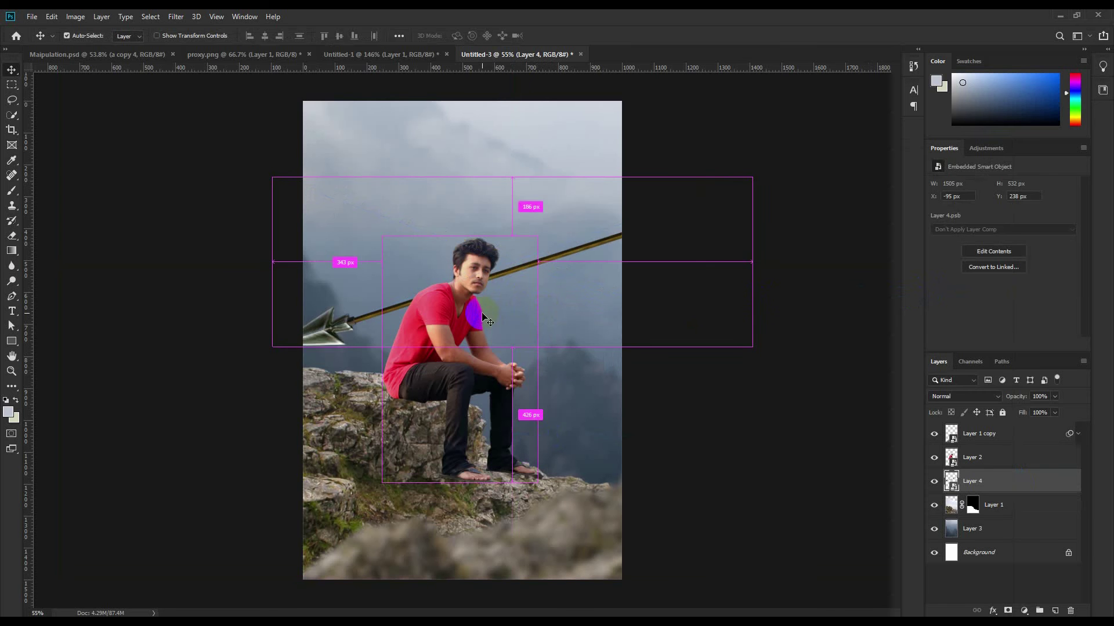
key(ctrl+t)
right_click(557, 313)
click(631, 449)
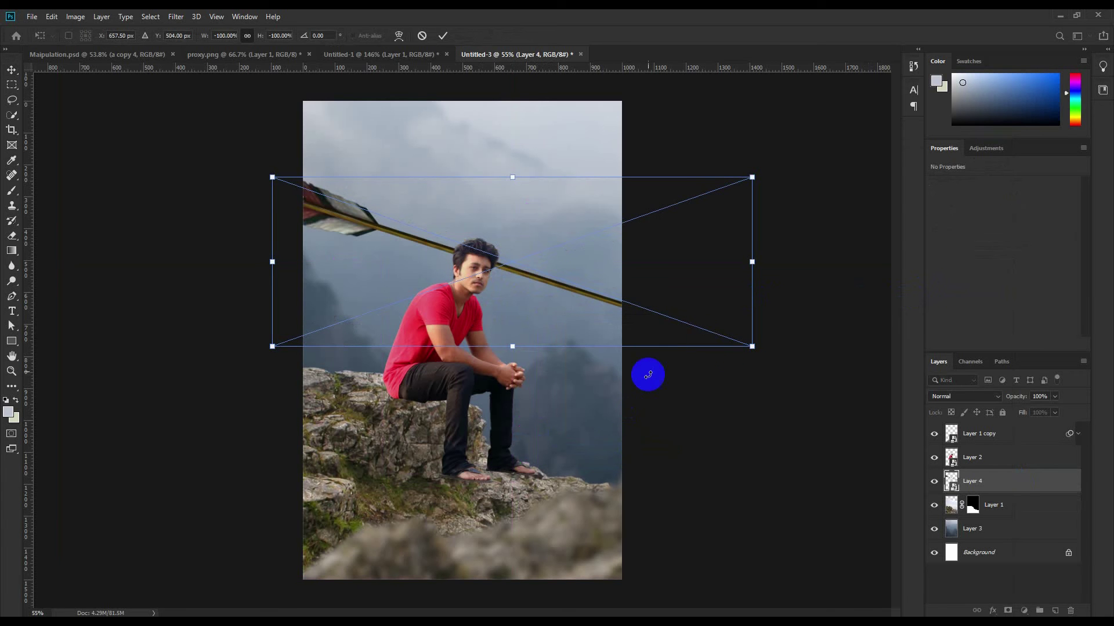
Scale the arrow down to about 23%, rotate it, and place its head behind the man's upper back
drag(749, 345, 395, 287)
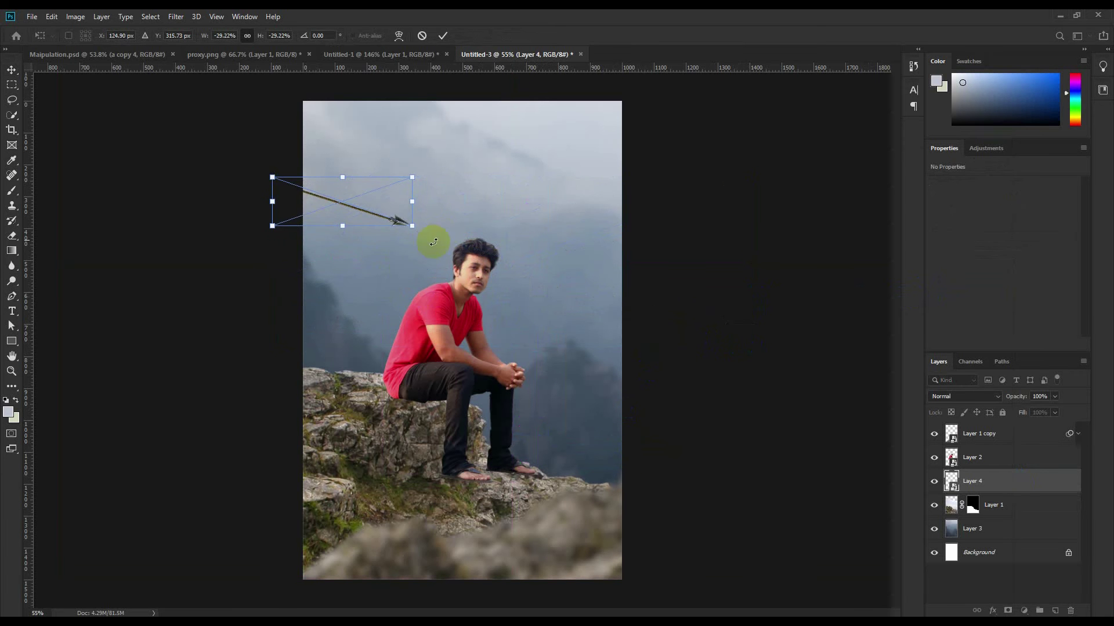
drag(435, 238, 420, 272)
drag(378, 240, 475, 305)
drag(453, 261, 410, 255)
click(443, 36)
Duplicate the arrow, rotate the copy to -169.82°, scale it to 13.59%, and set it into the back below the first arrow
scroll(410, 255, up, 3)
key(ctrl+t)
drag(475, 318, 501, 274)
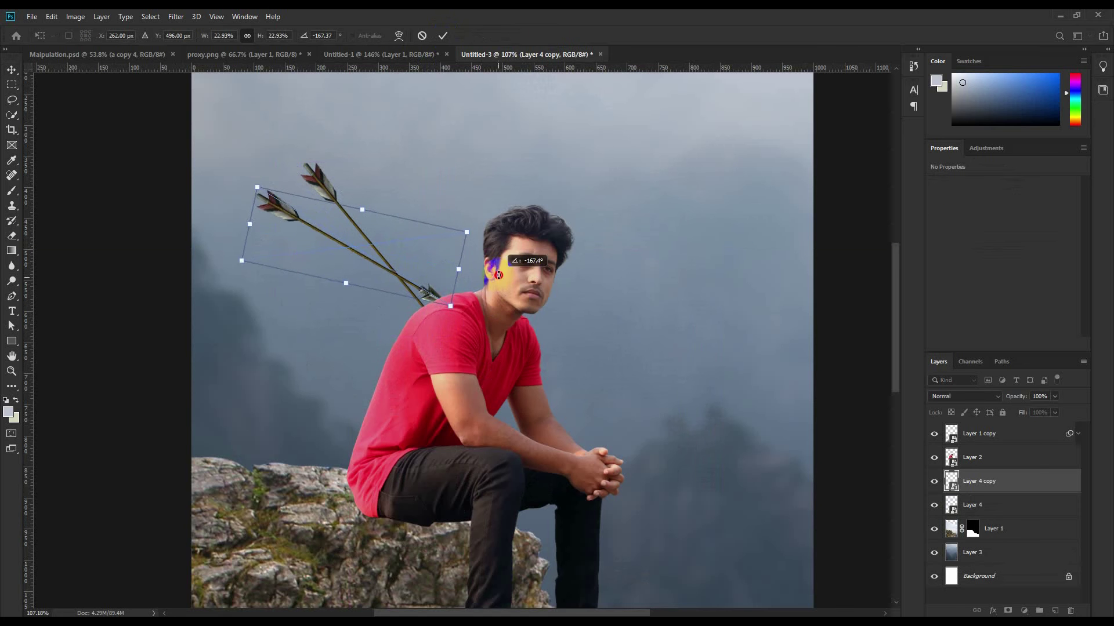
drag(260, 192, 333, 250)
drag(396, 279, 376, 308)
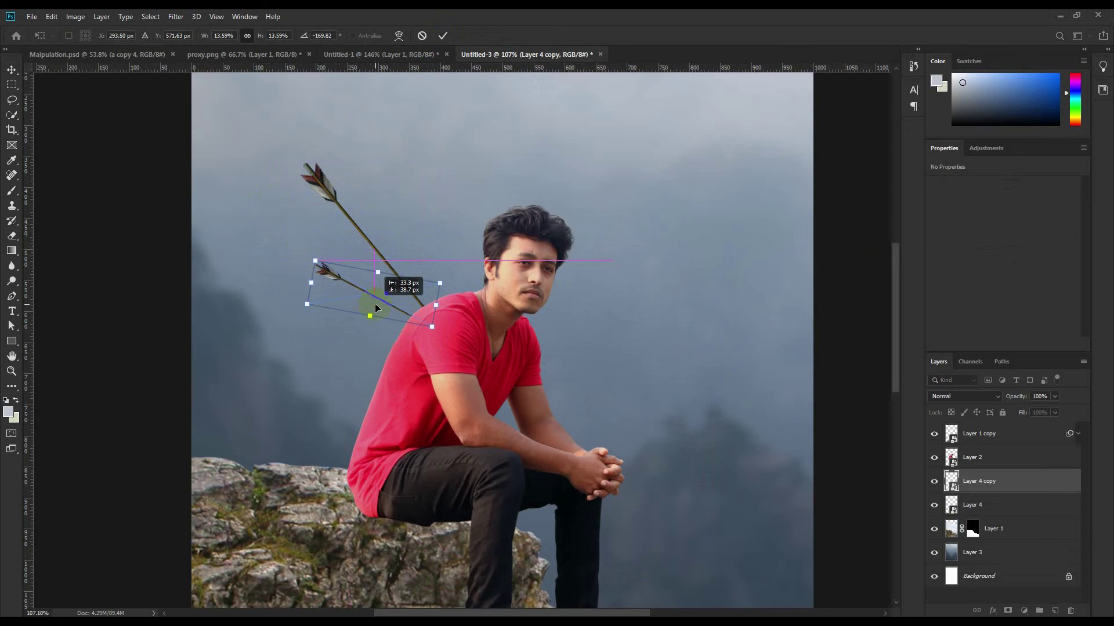
click(440, 35)
Add another arrow copy, flip it vertically, rotate it to 38.09°, scale it to 21.27%, and place it lower on the back
alt+drag(454, 277, 443, 334)
key(ctrl+t)
right_click(400, 295)
click(448, 446)
drag(262, 183, 291, 241)
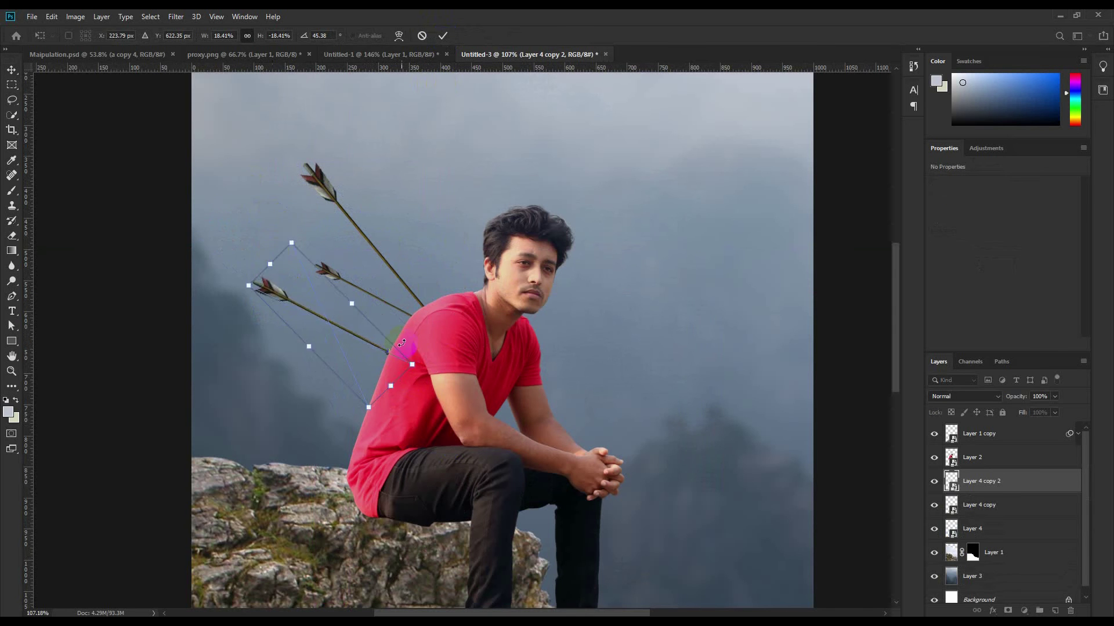
drag(428, 364, 435, 348)
drag(397, 366, 380, 369)
drag(409, 385, 419, 365)
drag(401, 365, 393, 364)
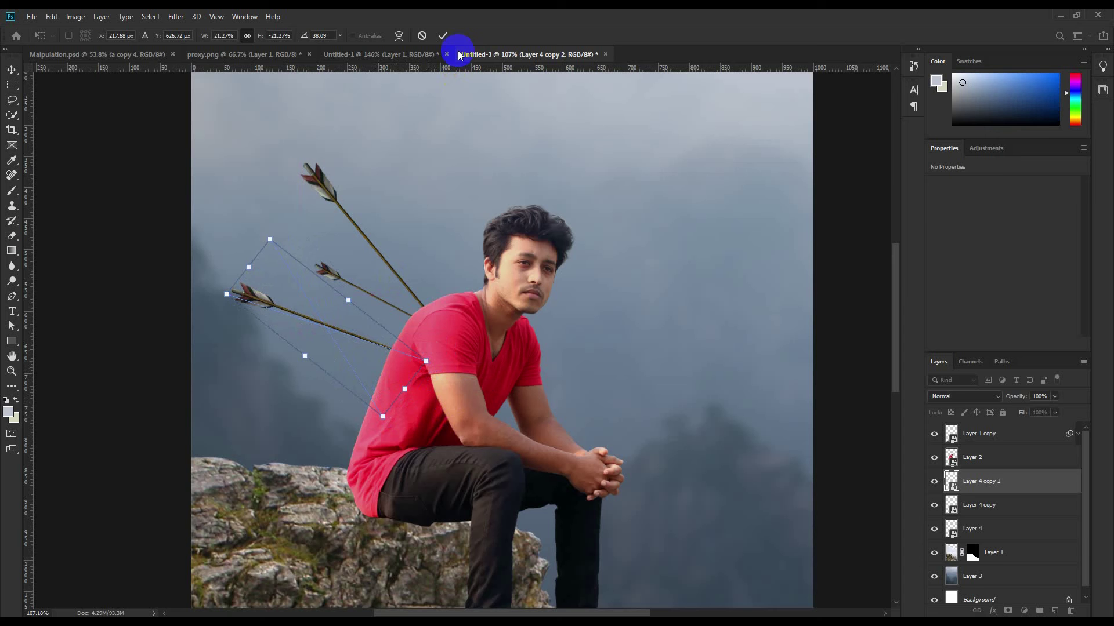
click(443, 36)
Add a fourth arrow at 11.62% scale and 53.35° below the others, nudging it 29 px up against the back
drag(440, 254, 428, 333)
key(ctrl+t)
drag(292, 255, 335, 342)
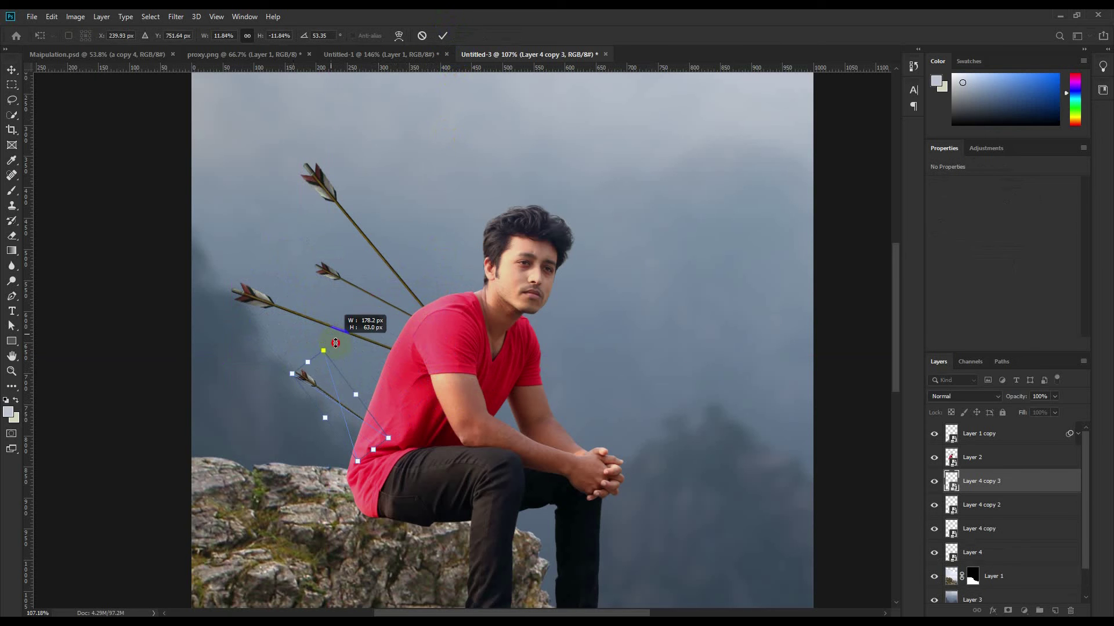
drag(333, 383, 342, 356)
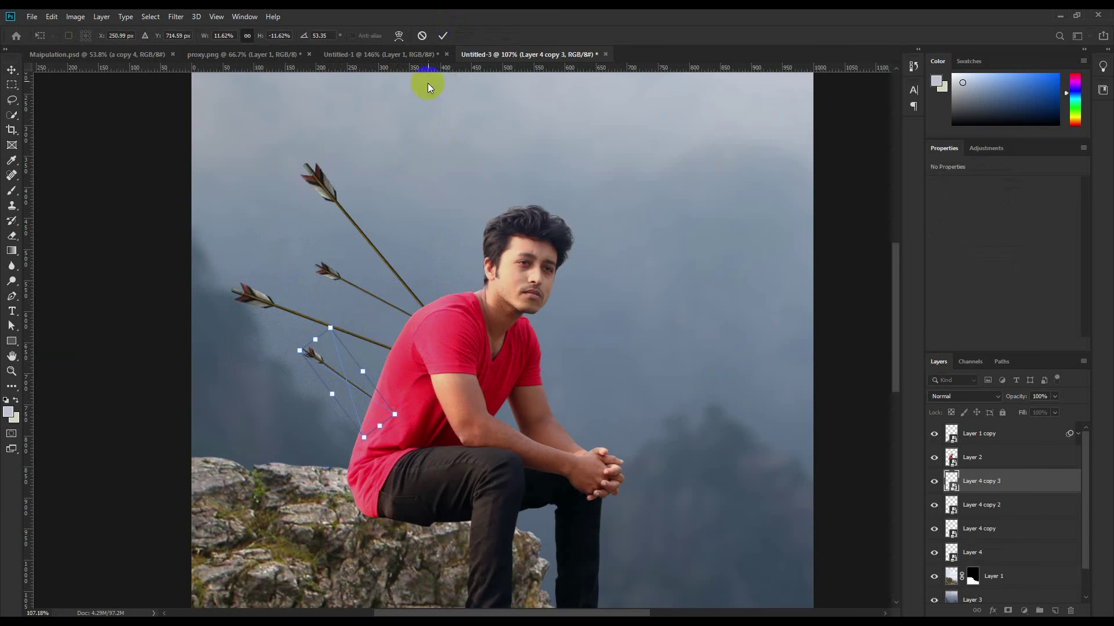
click(443, 35)
scroll(505, 255, down, 5)
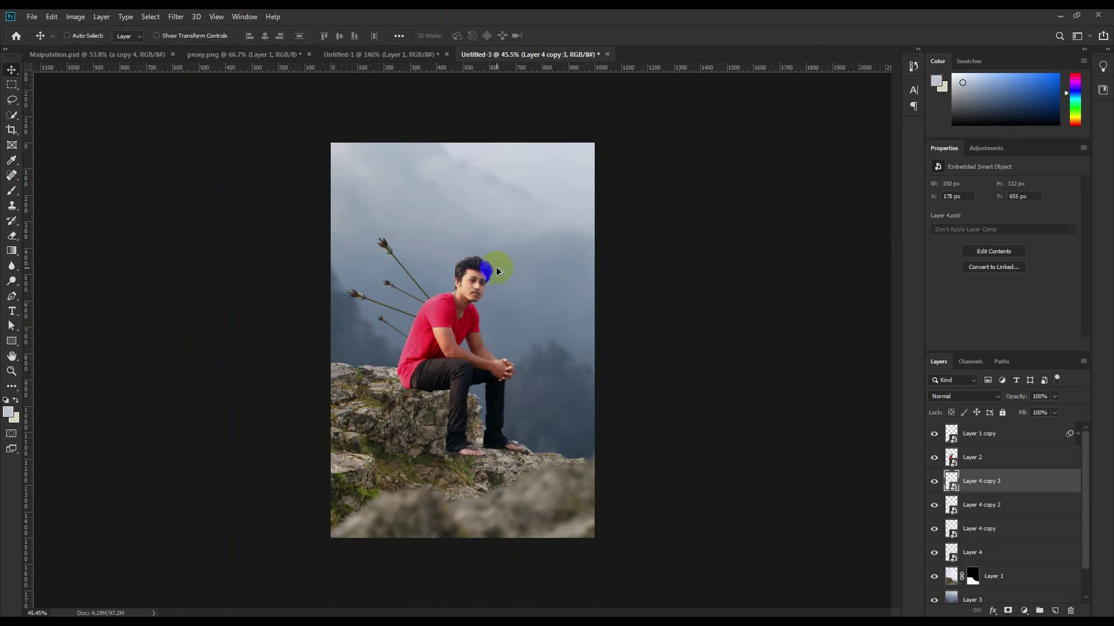
drag(464, 309, 461, 317)
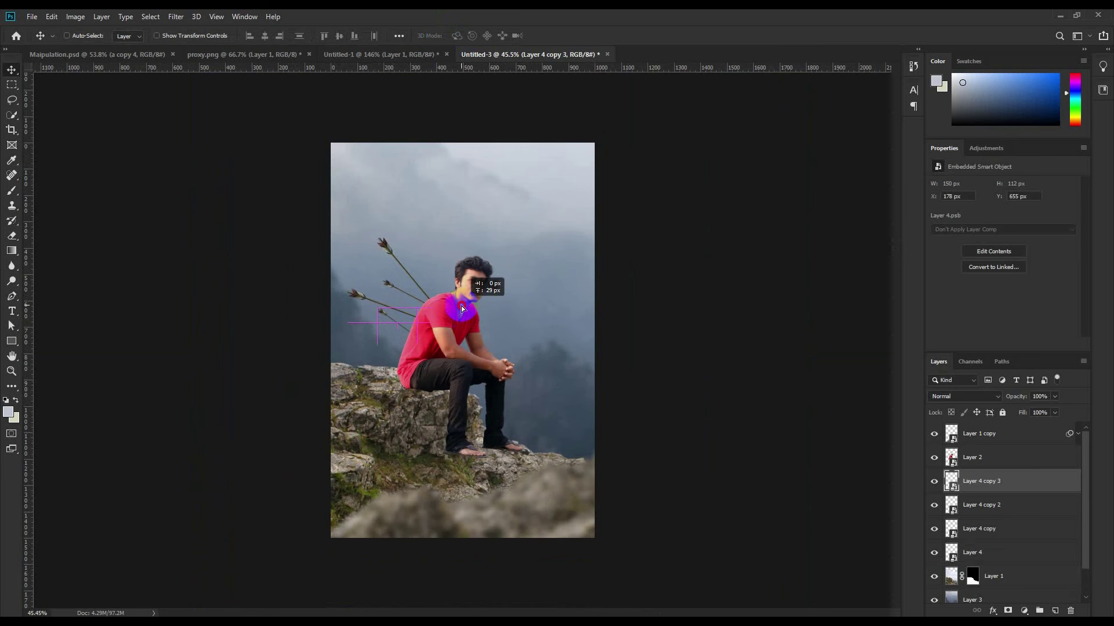
scroll(463, 312, up, 3)
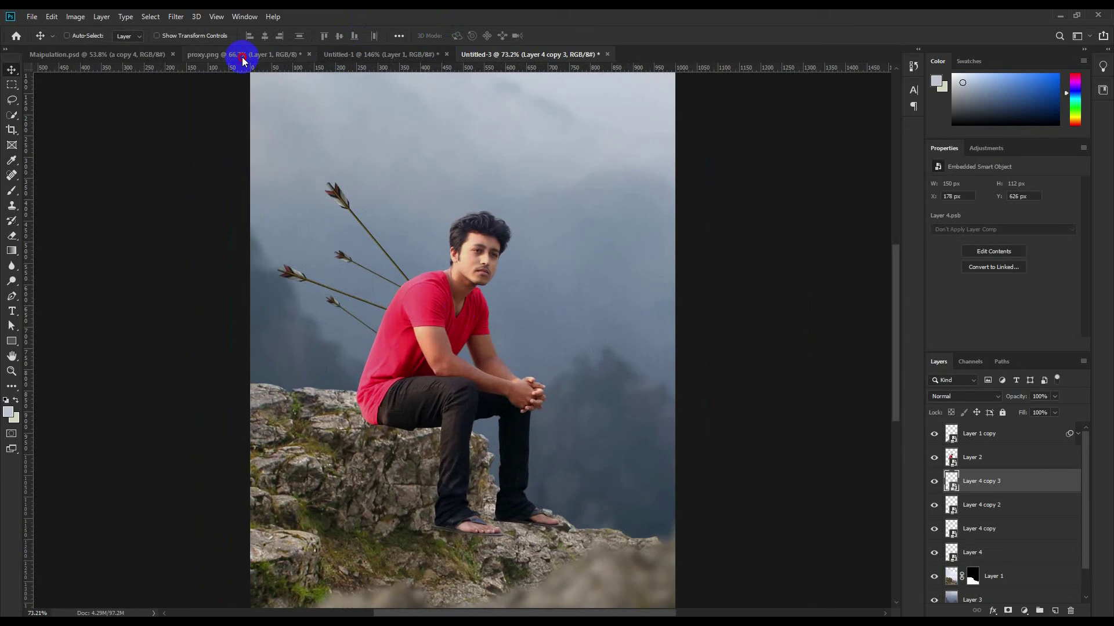
Close proxy.png without saving its changes
click(242, 56)
click(310, 54)
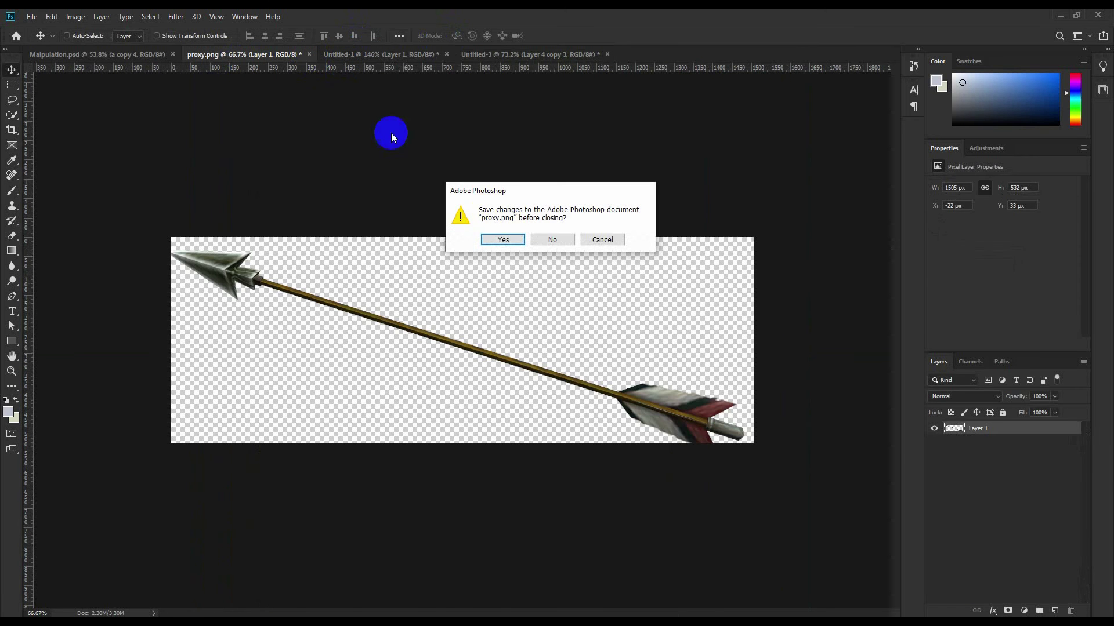
click(543, 244)
Lasso the dripping splatter in the upper row of the blood sheet and paste it above the man's layer in Untitled-3
click(230, 53)
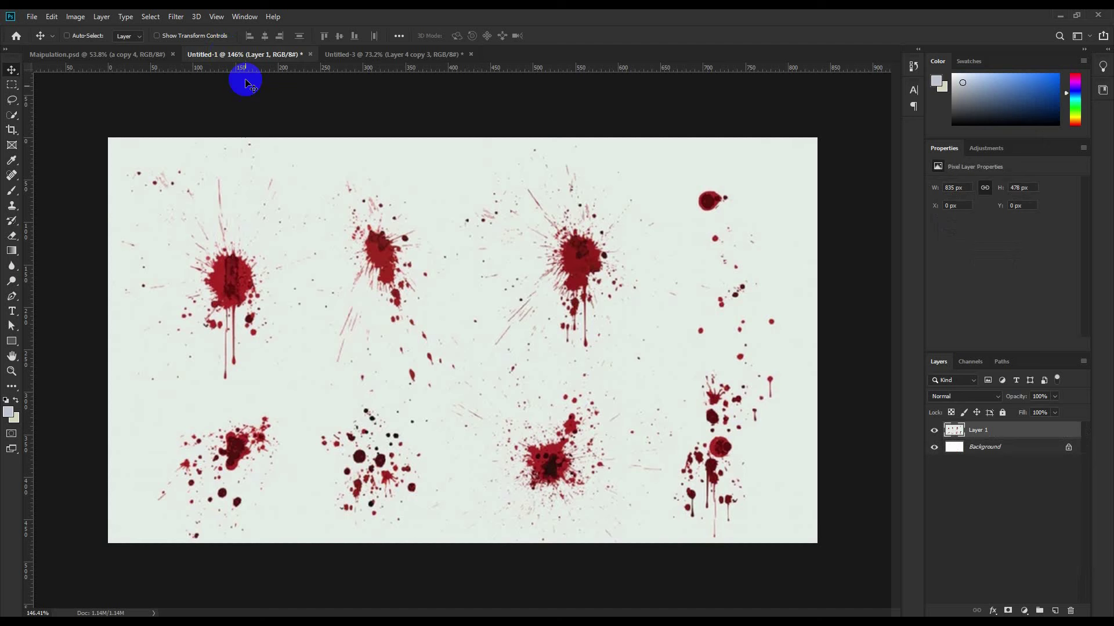
click(20, 105)
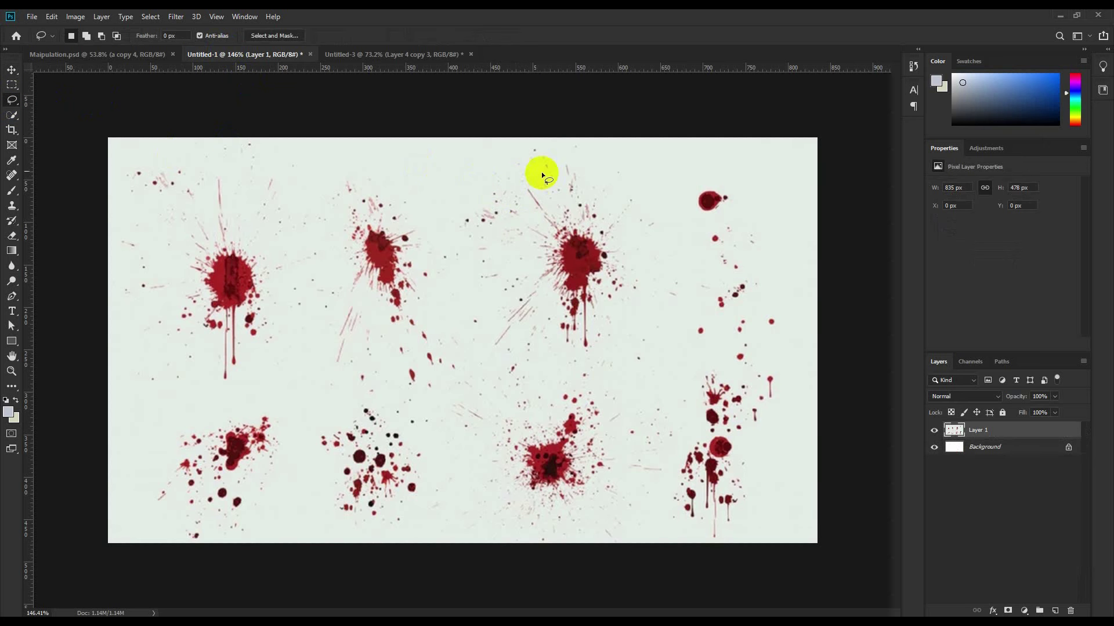
mouse_move(542, 169)
mouse_down()
mouse_move(464, 162)
mouse_move(465, 324)
mouse_move(574, 379)
mouse_move(667, 286)
mouse_move(553, 133)
mouse_up()
click(341, 55)
click(977, 457)
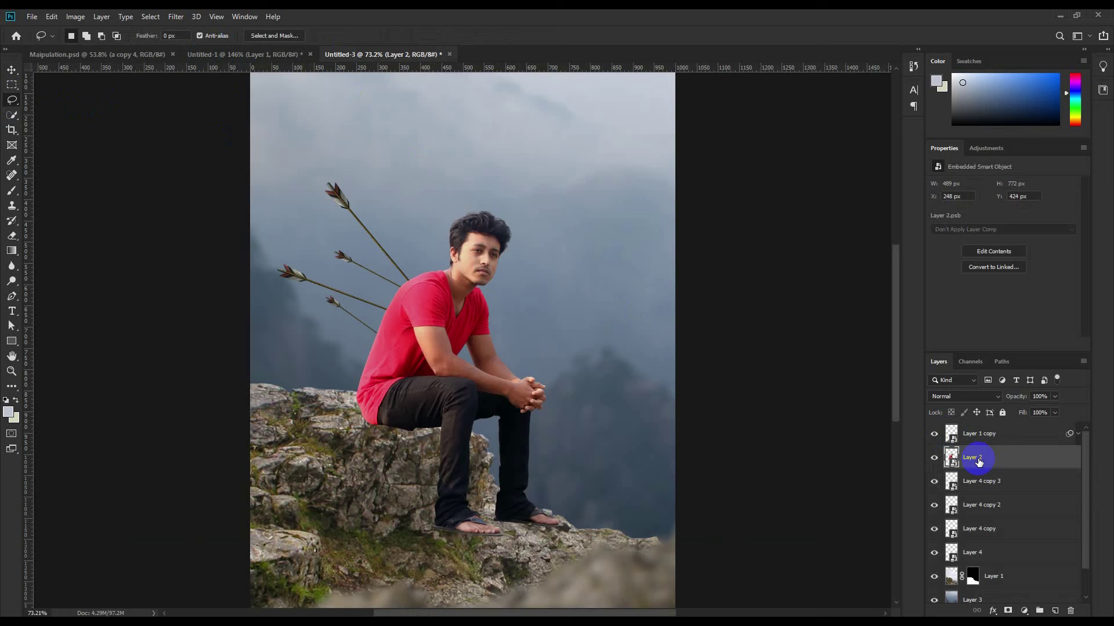
key(ctrl+v)
Clip the blood splatter to the man's layer and move it onto the back of his shoulder where the arrows enter
scroll(398, 313, up, 5)
scroll(399, 328, up, 2)
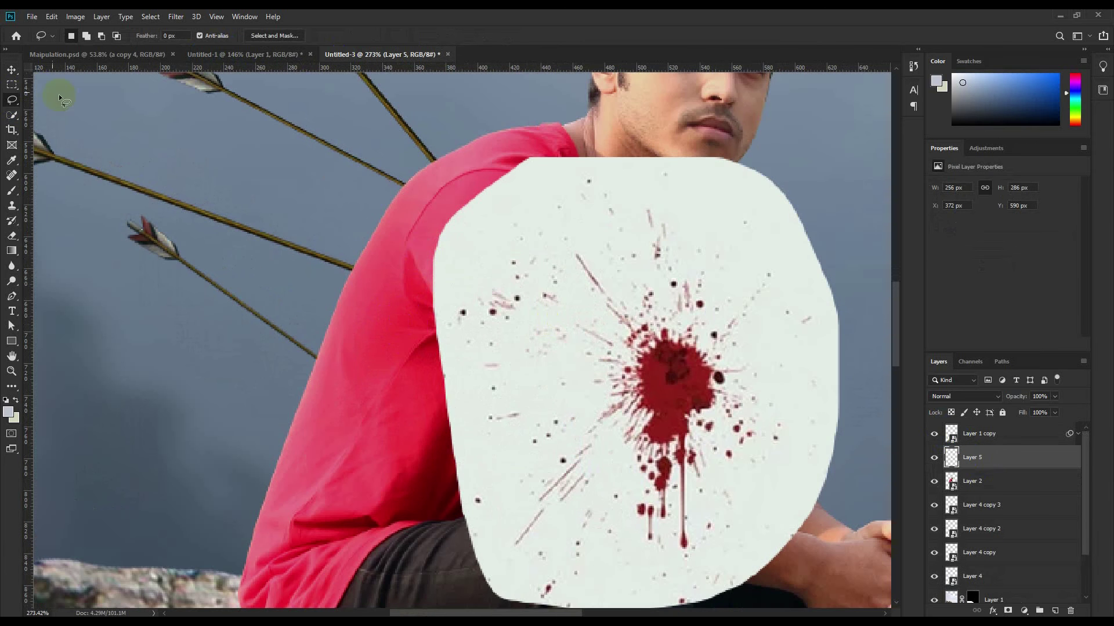
click(14, 69)
drag(671, 311, 457, 217)
click(980, 465)
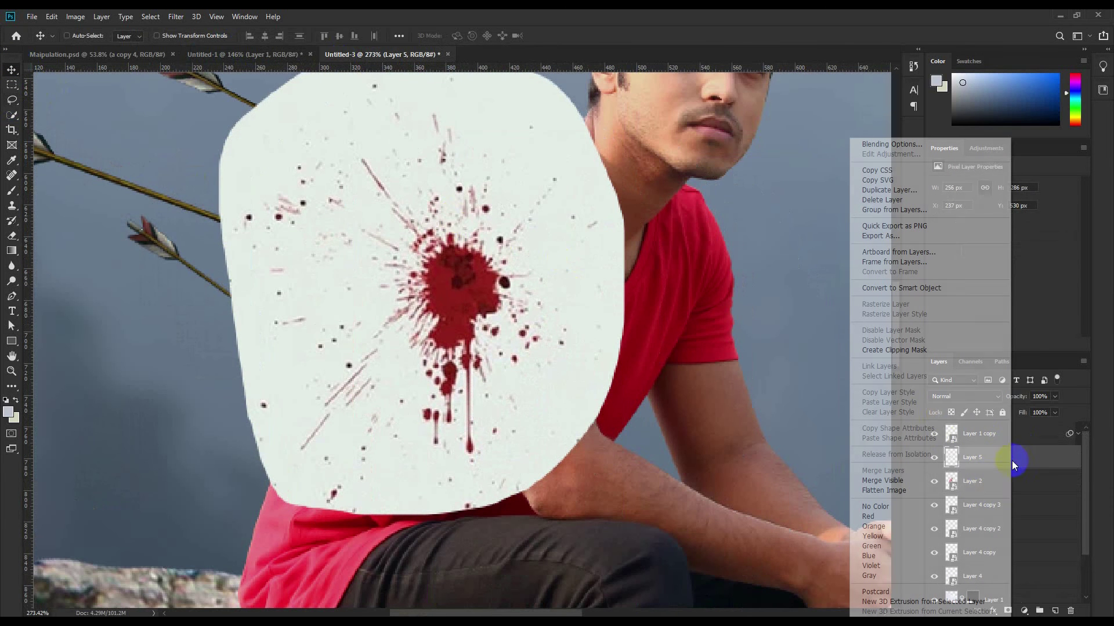
right_click(994, 459)
click(894, 350)
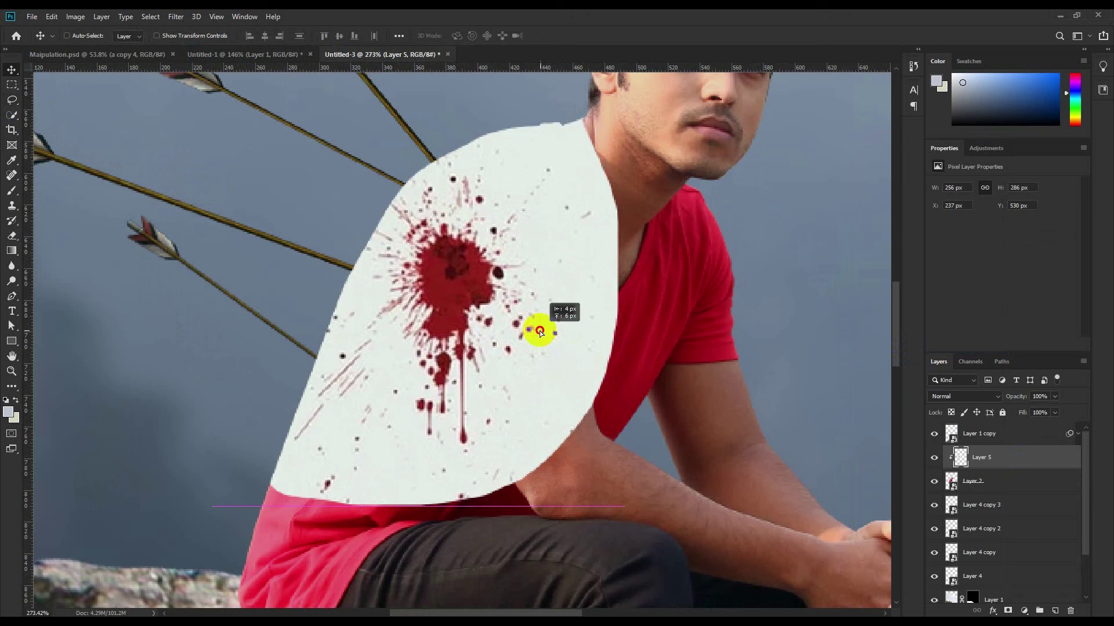
drag(539, 331, 455, 292)
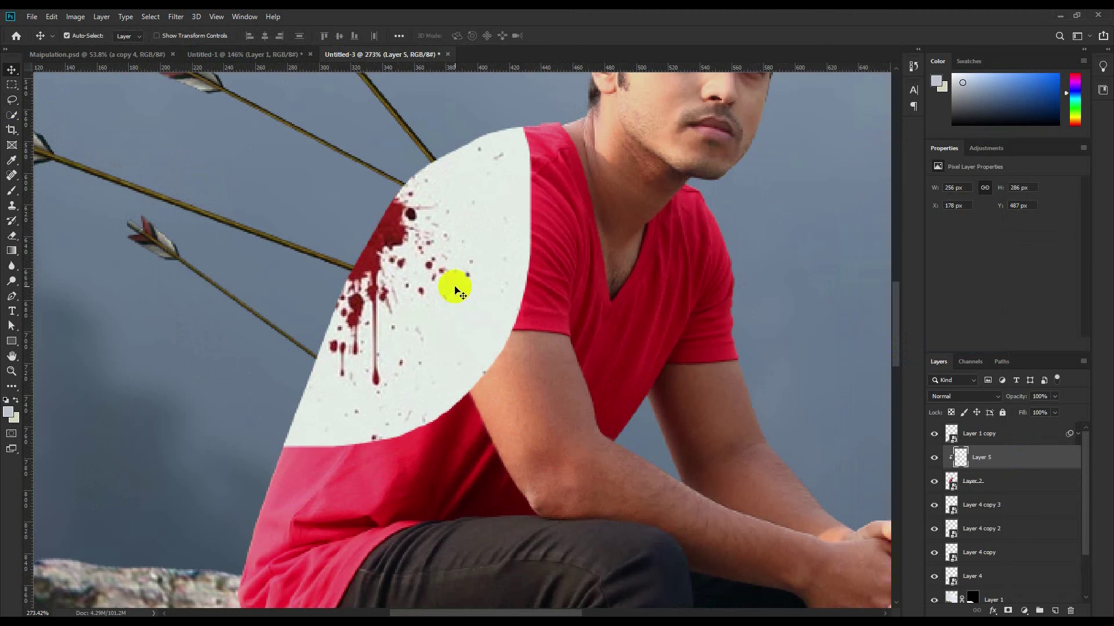
Rotate the splatter to 15.79°, scale it to 75.26%, and fit it on the shoulder beside the arrows
key(ctrl+t)
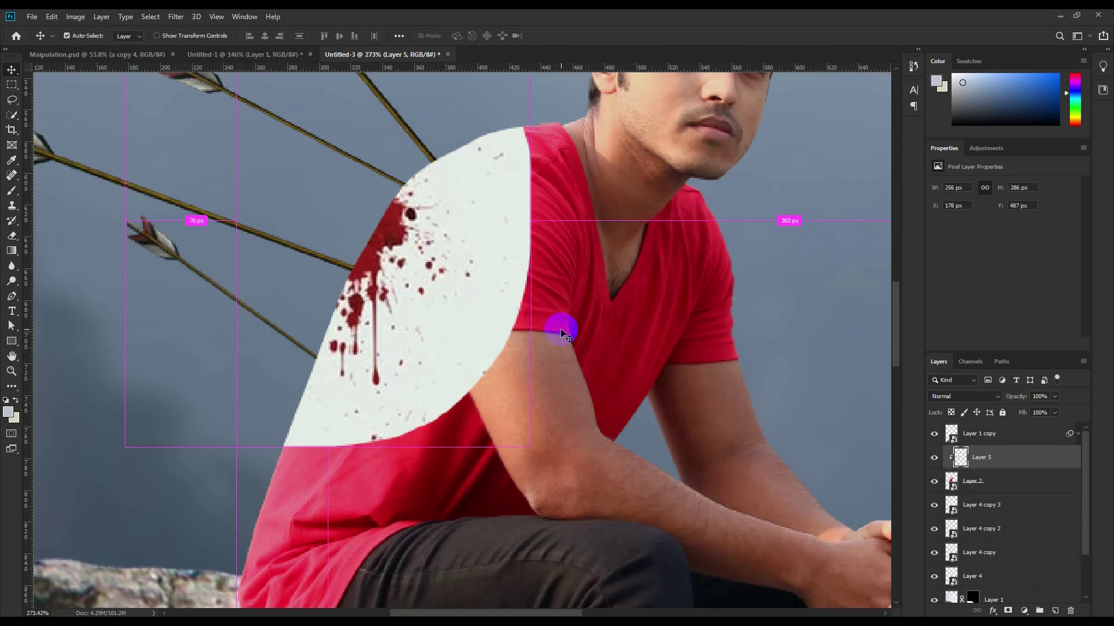
drag(563, 302, 559, 377)
drag(446, 314, 499, 260)
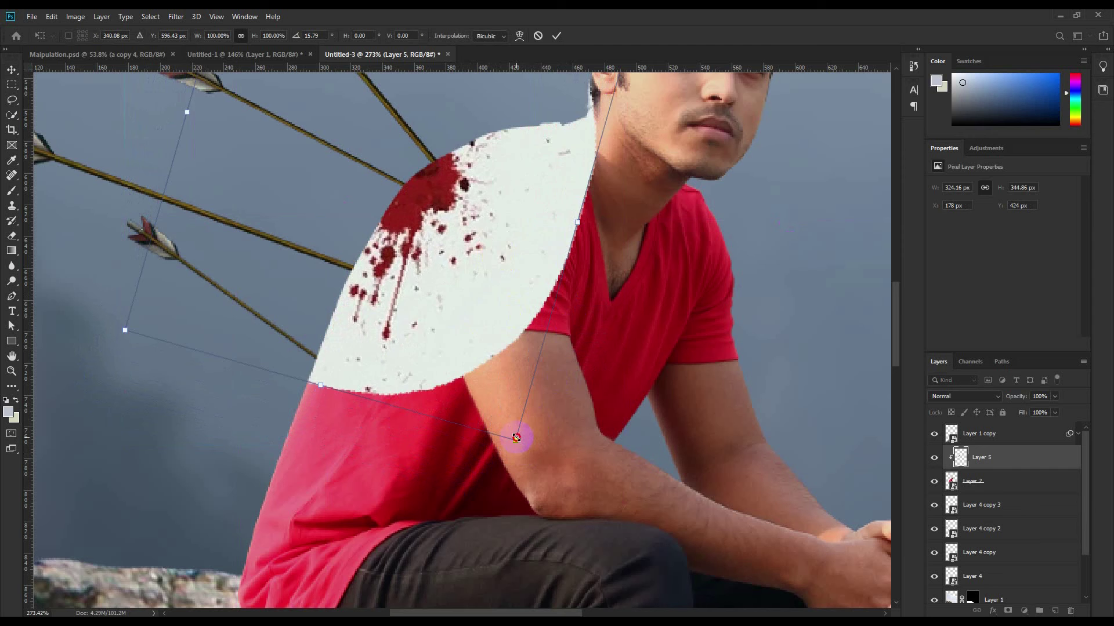
drag(515, 438, 458, 380)
drag(452, 331, 467, 318)
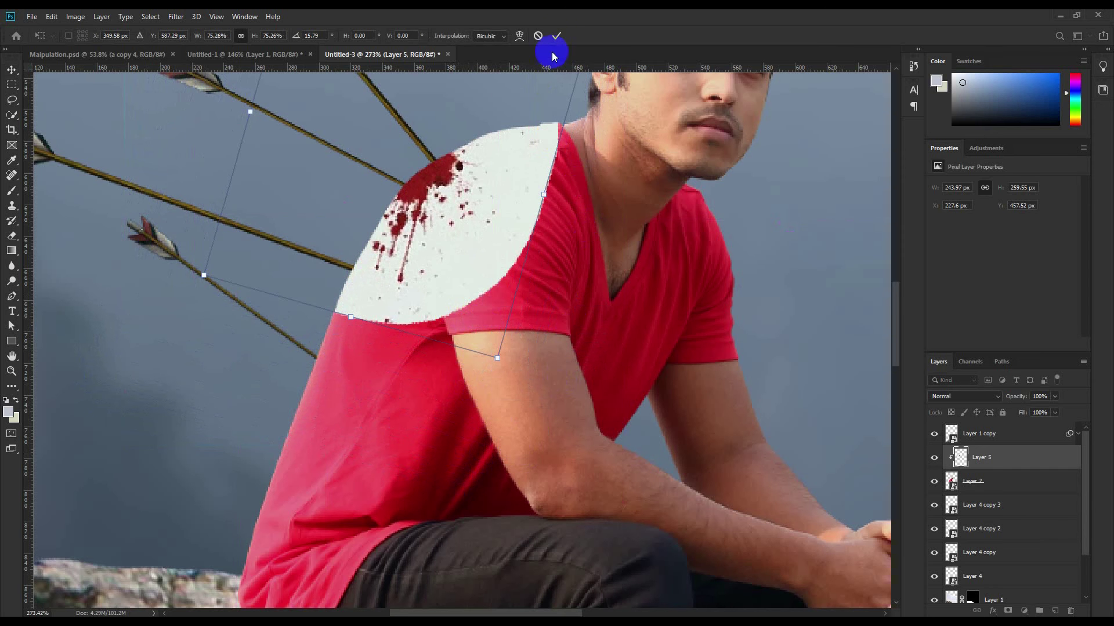
click(556, 36)
Set the clipped splatter layer to Multiply and lower its white input level with Levels to remove the pale background
click(954, 397)
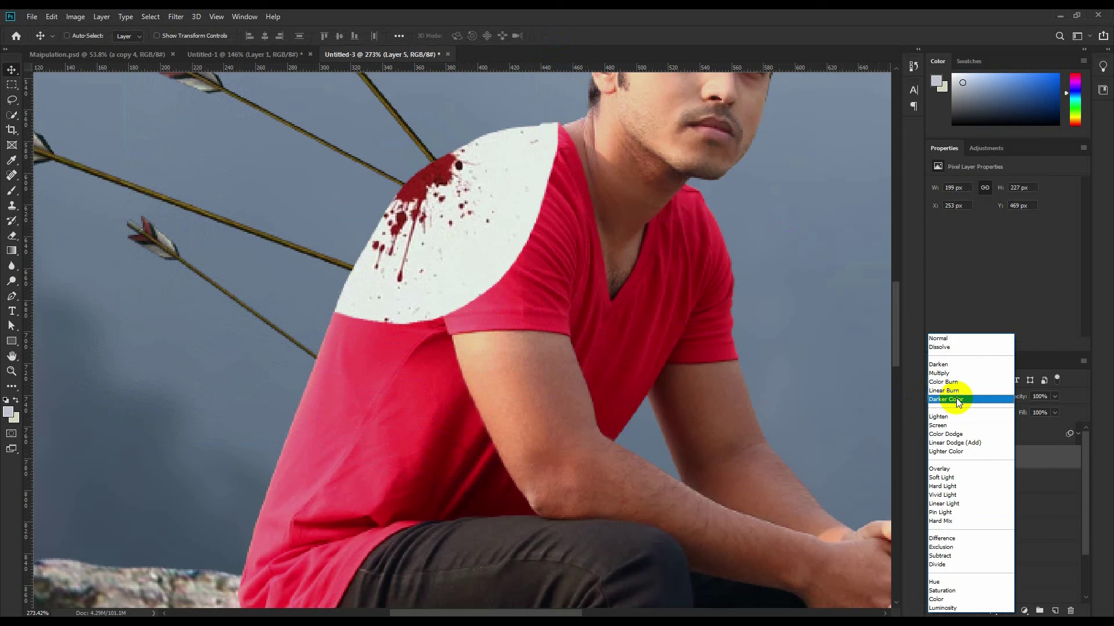
click(950, 388)
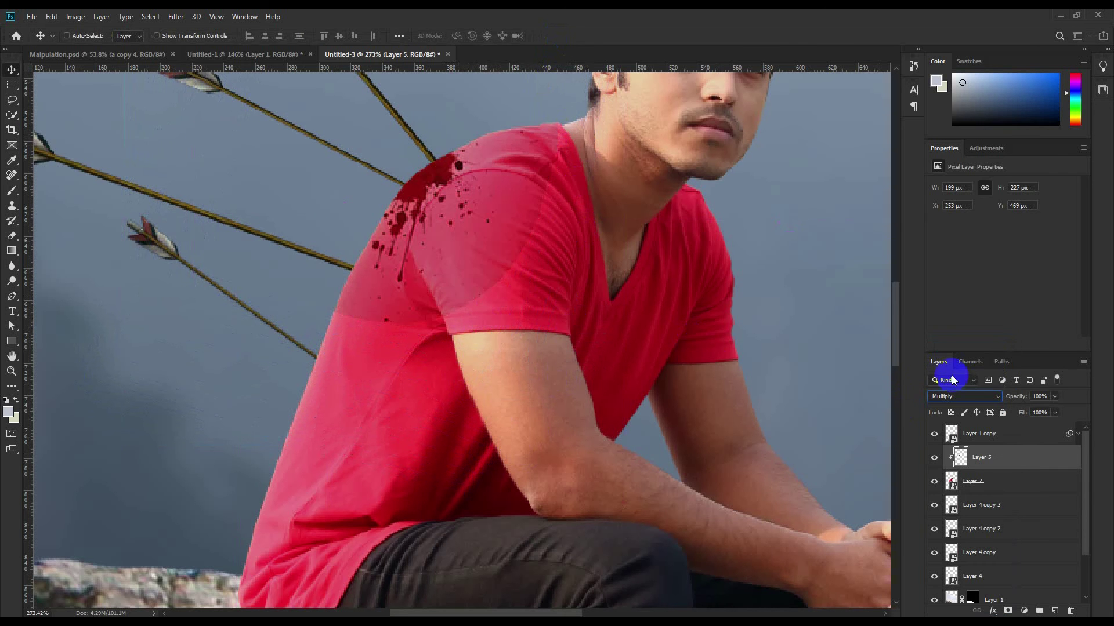
click(75, 16)
mouse_move(145, 46)
click(209, 60)
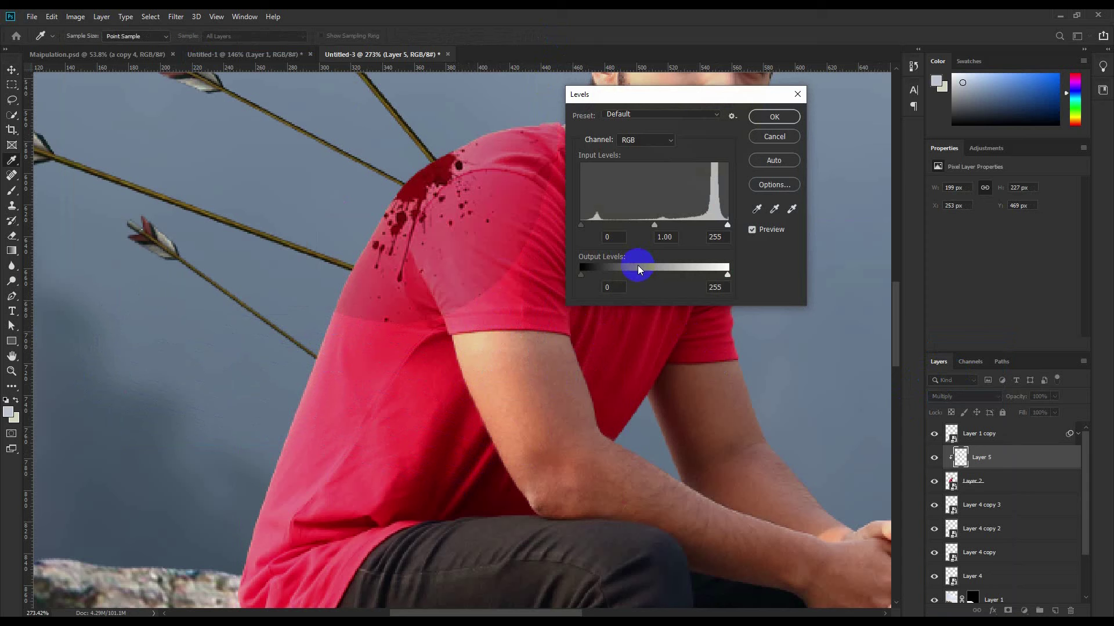
drag(728, 228, 714, 230)
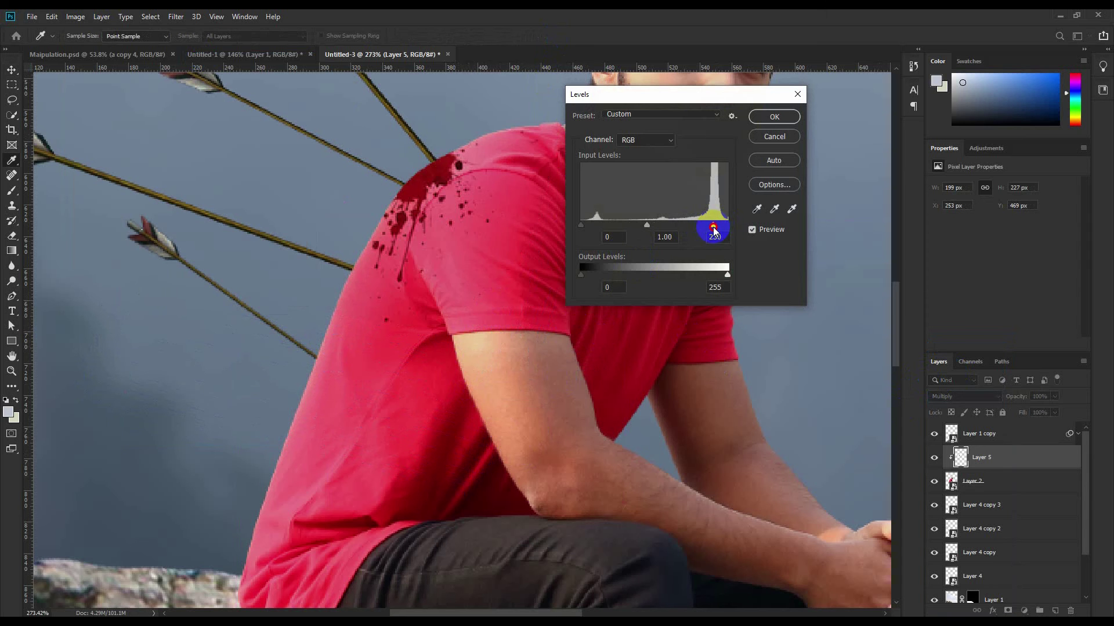
click(775, 117)
Duplicate the blood splatter twice, placing one copy on the shoulder and the other lower on the man's back
key(v)
drag(461, 236, 484, 264)
alt+drag(487, 231, 391, 302)
Rotate the newest splatter copy to 25.56°, scale it to about 77%, and position it along the edge of the back
key(ctrl+t)
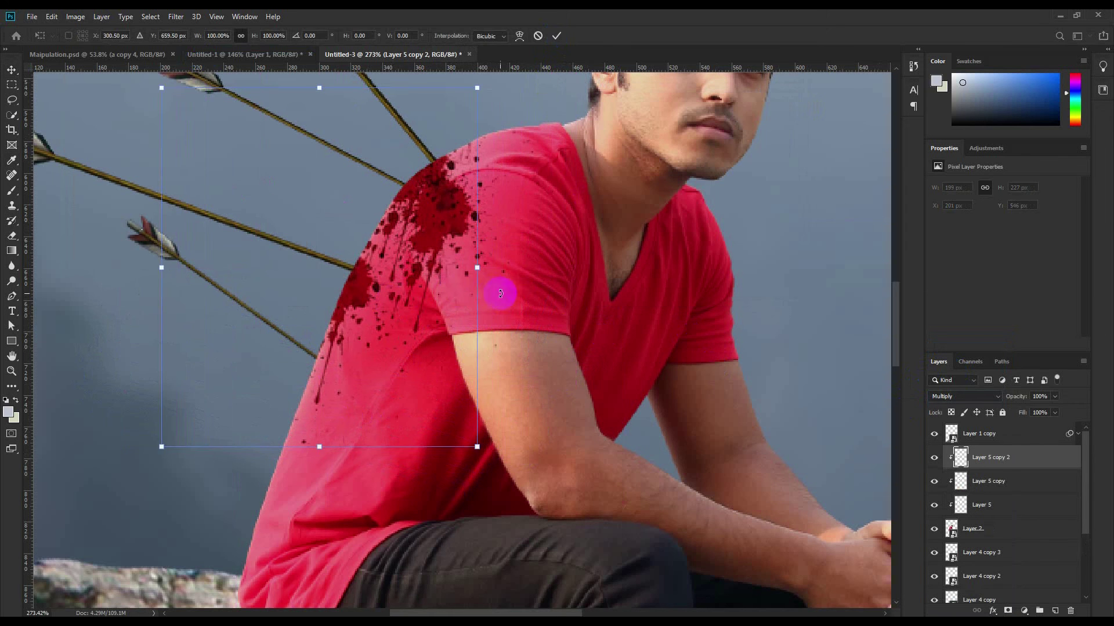
drag(497, 290, 497, 373)
drag(398, 323, 419, 283)
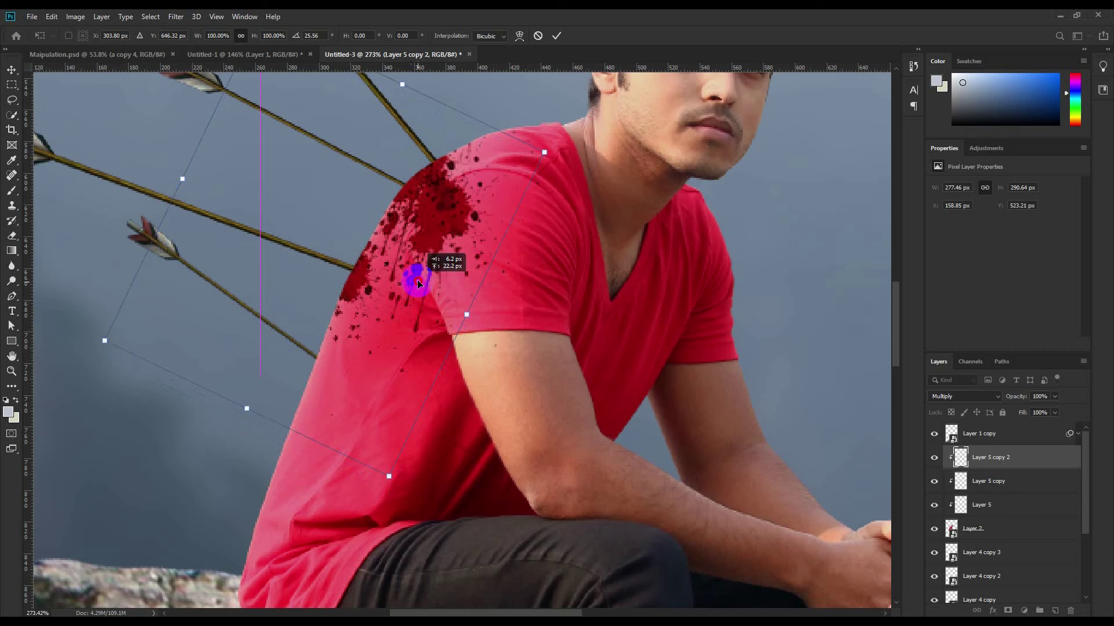
drag(545, 152, 496, 173)
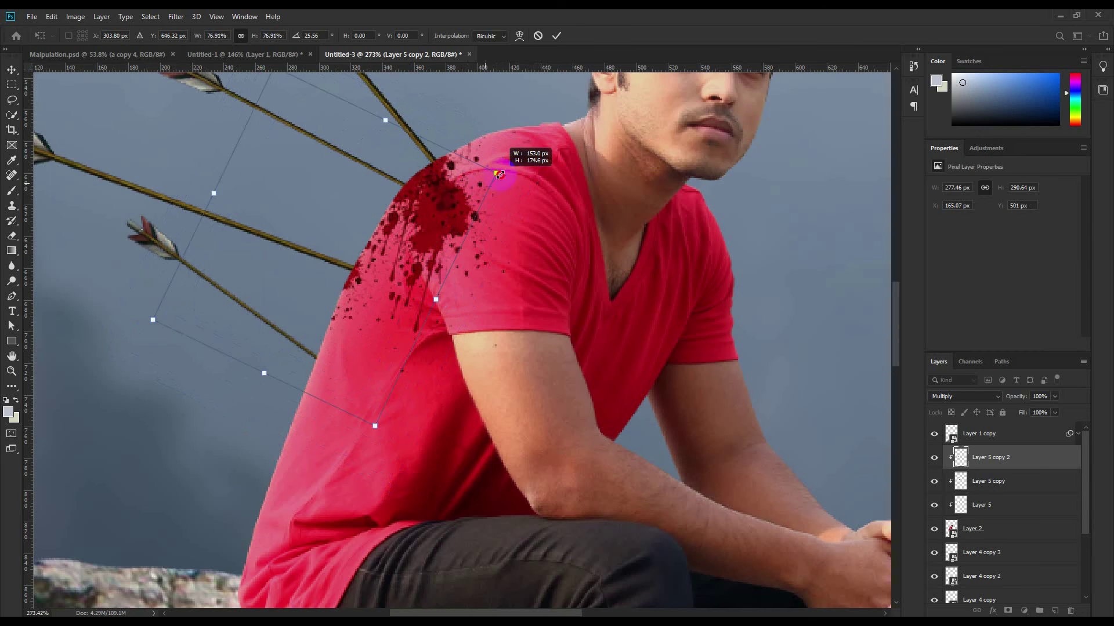
drag(442, 206, 430, 268)
click(556, 36)
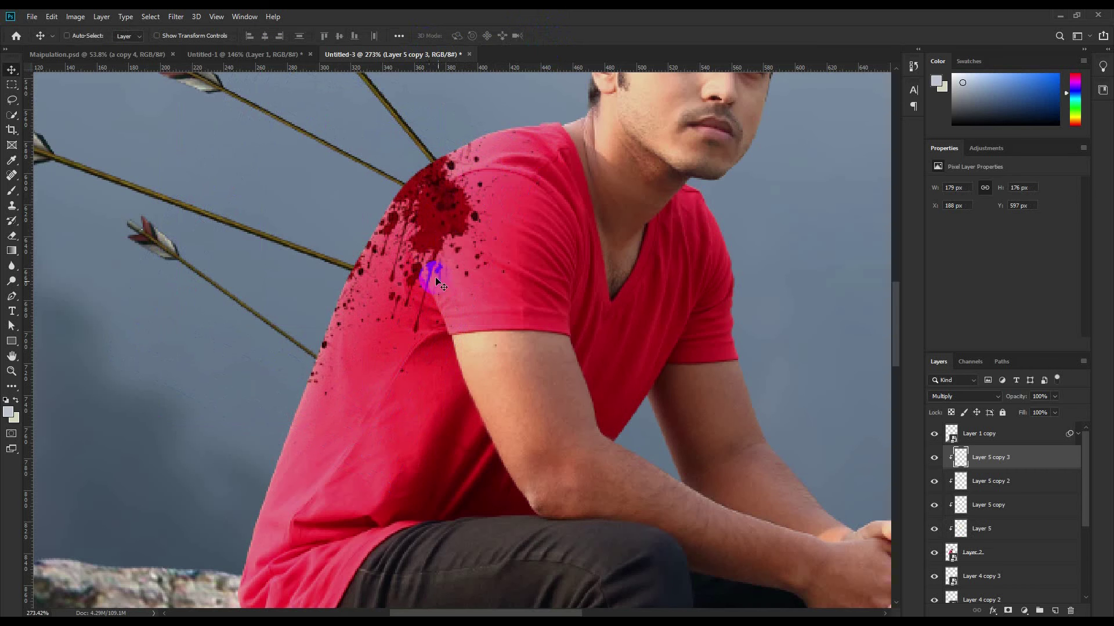
Delete the Layer 5 copy splatter that covers too much of the shoulder
scroll(446, 300, down, 6)
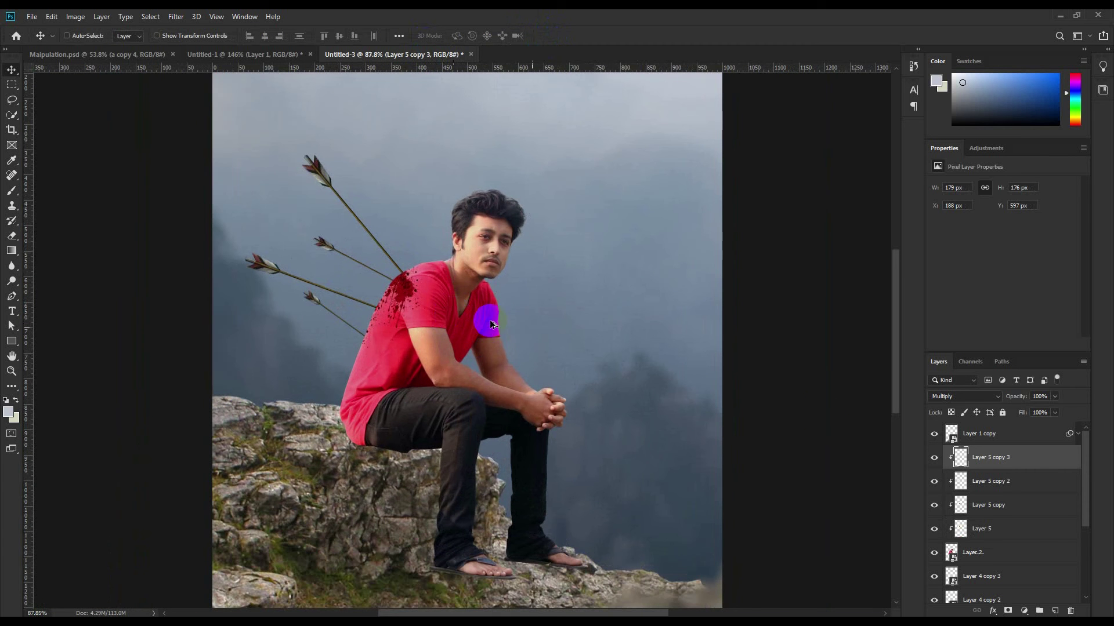
click(987, 506)
click(1070, 612)
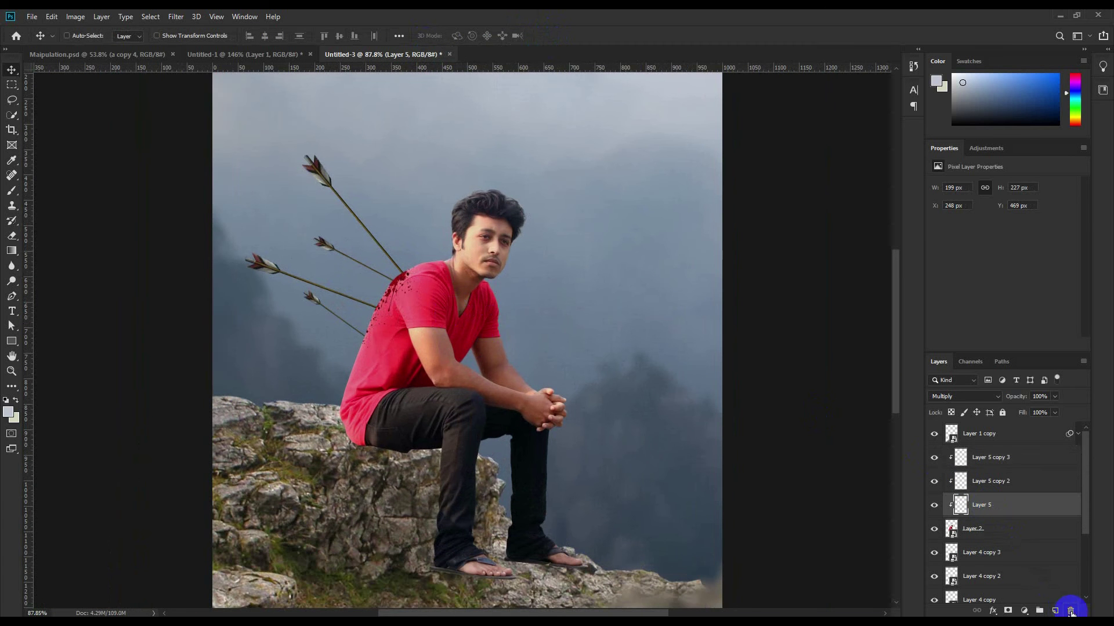
scroll(585, 399, up, 2)
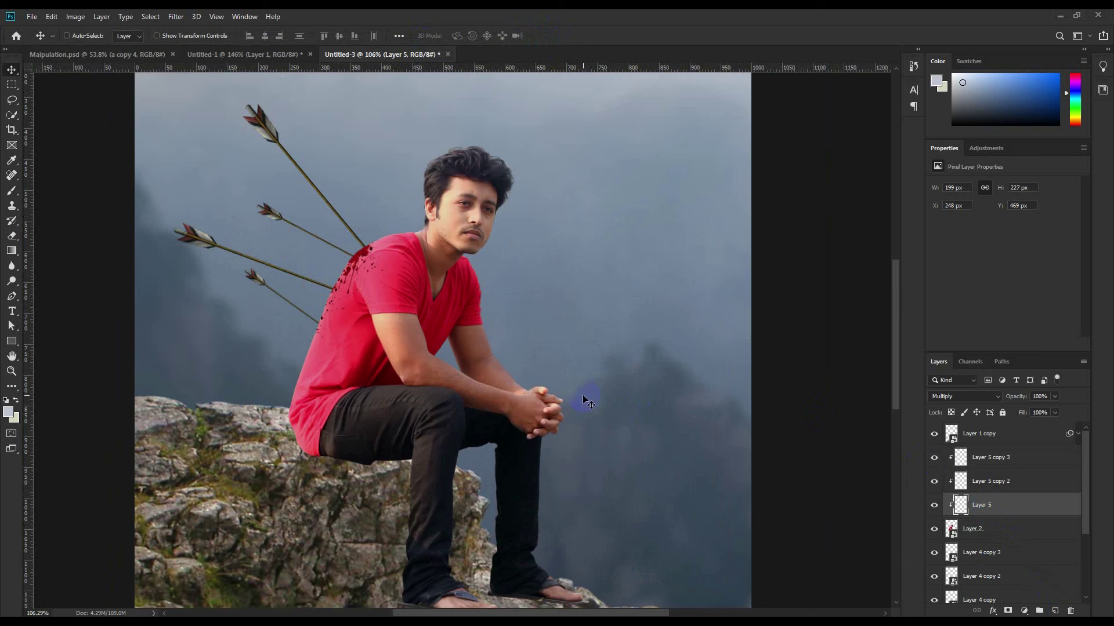
scroll(620, 336, down, 8)
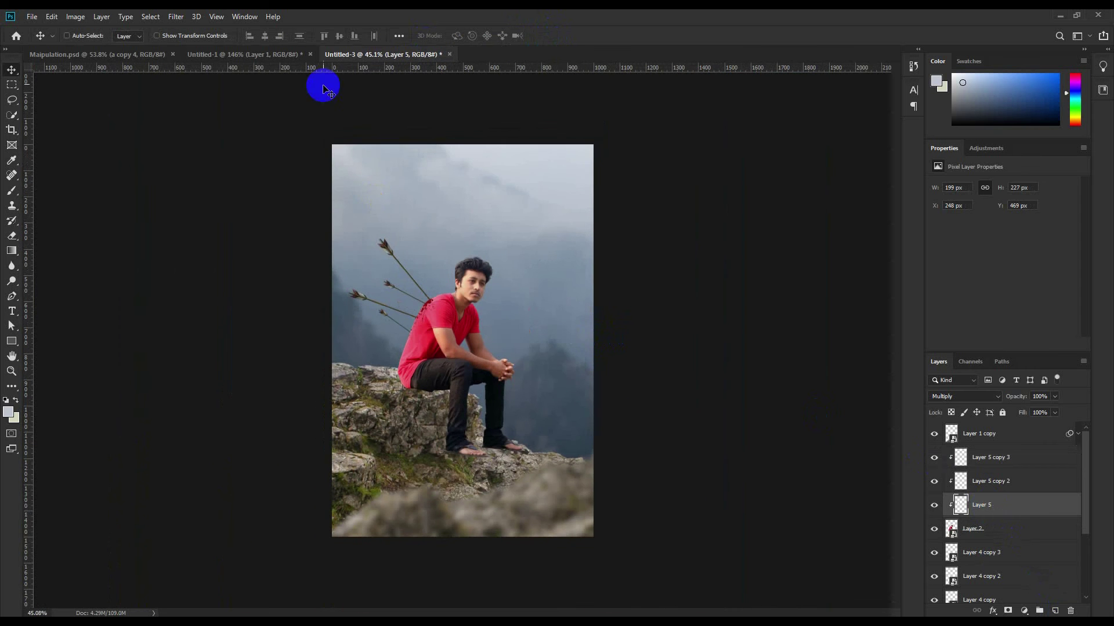
Close the blood sheet Untitled-1 without saving, and check Maipulation.psd for reference before returning to Untitled-3
click(274, 54)
click(310, 54)
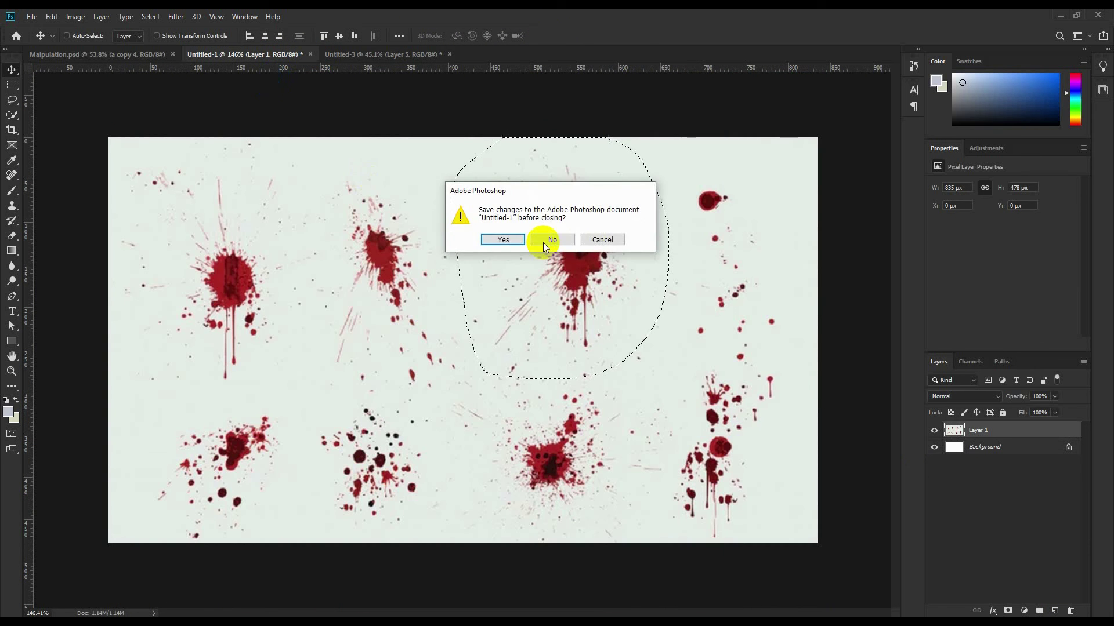
click(542, 242)
click(151, 54)
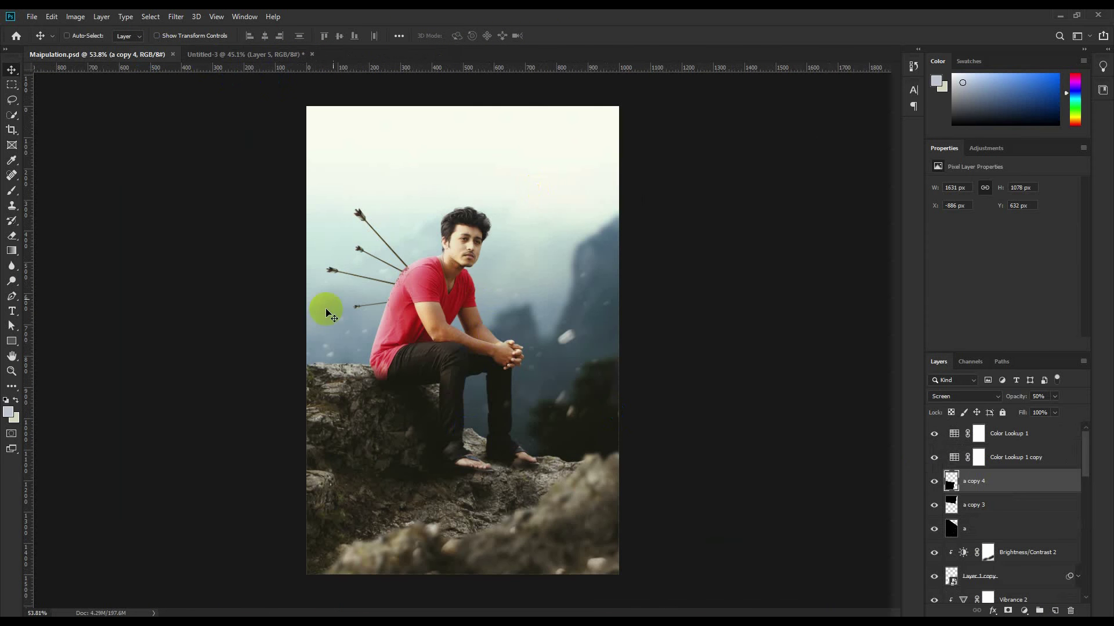
click(263, 54)
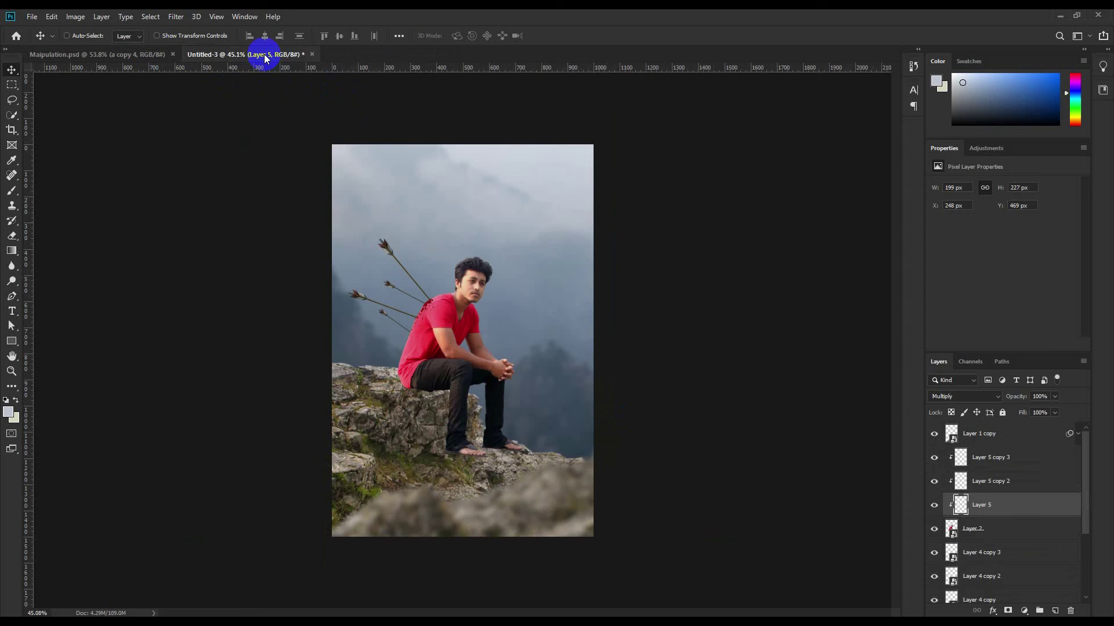
Add a new empty layer directly above the rocky ledge's Layer 1 and clip it to that layer
scroll(515, 488, up, 13)
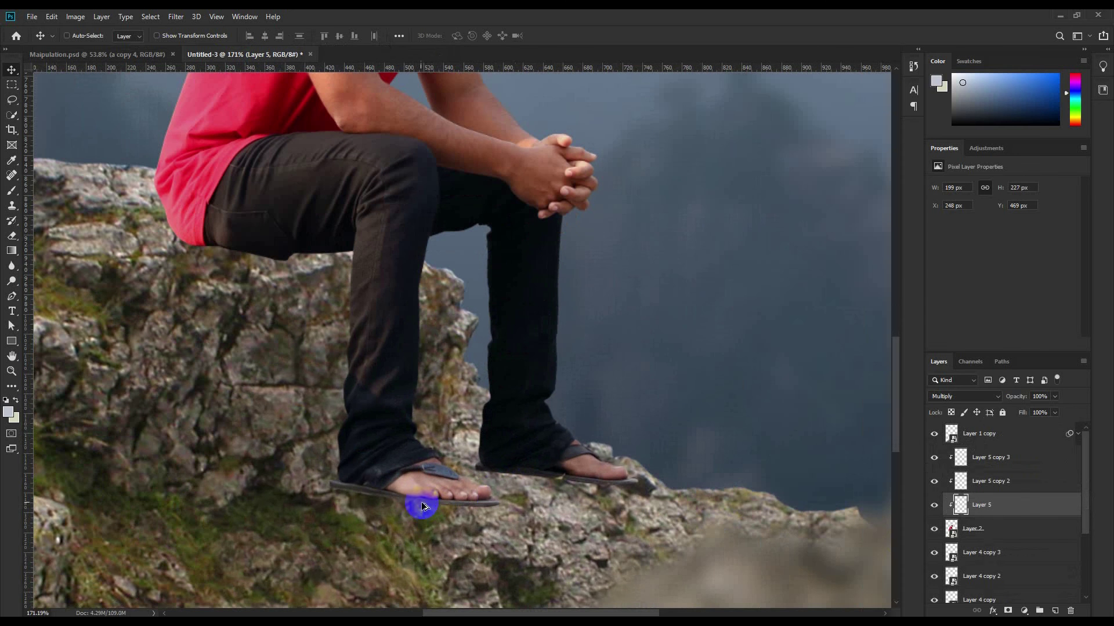
mouse_move(981, 555)
mouse_down()
mouse_move(1063, 611)
mouse_move(1010, 577)
mouse_move(995, 550)
mouse_up()
click(972, 579)
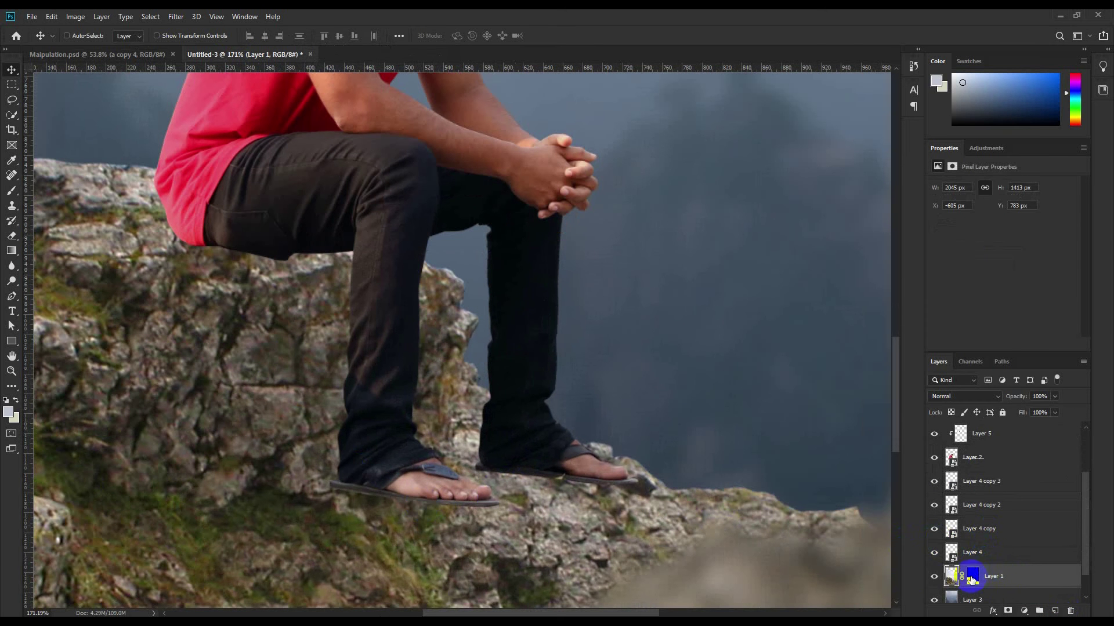
click(930, 580)
click(1055, 611)
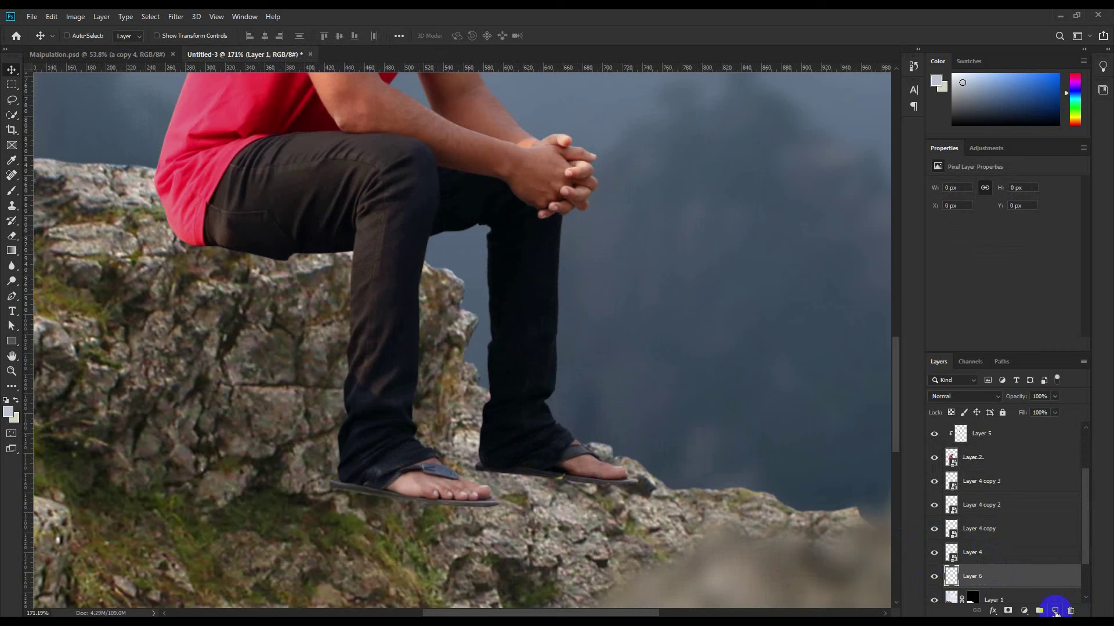
drag(355, 403, 406, 367)
Paint soft black shadows on the ledge beneath the man and around his feet with a 124 px brush at 20% opacity
click(11, 191)
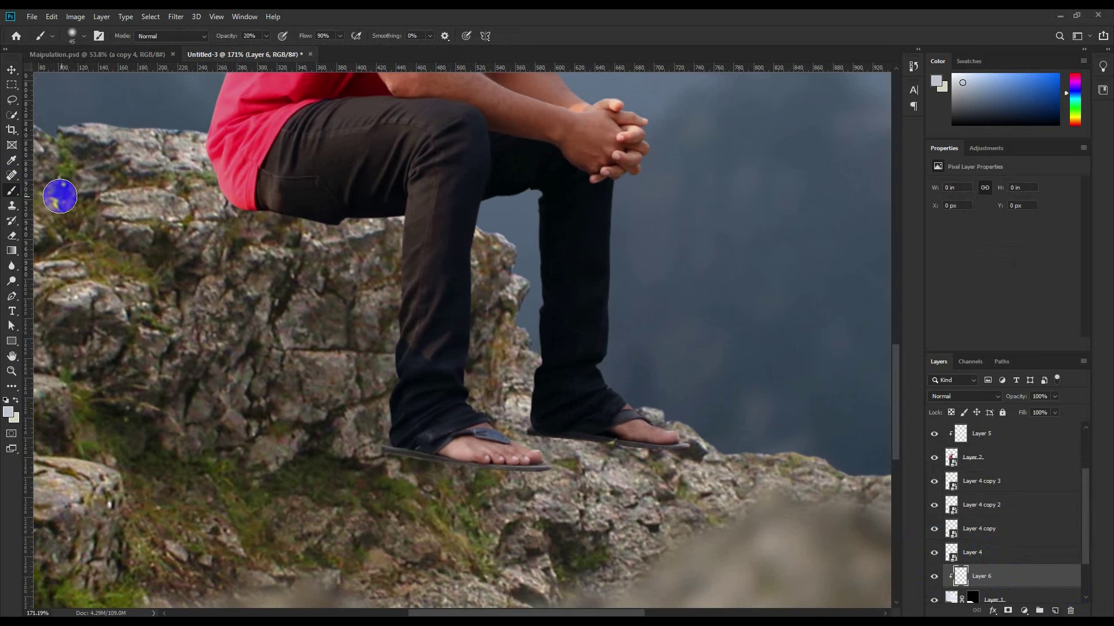
click(6, 401)
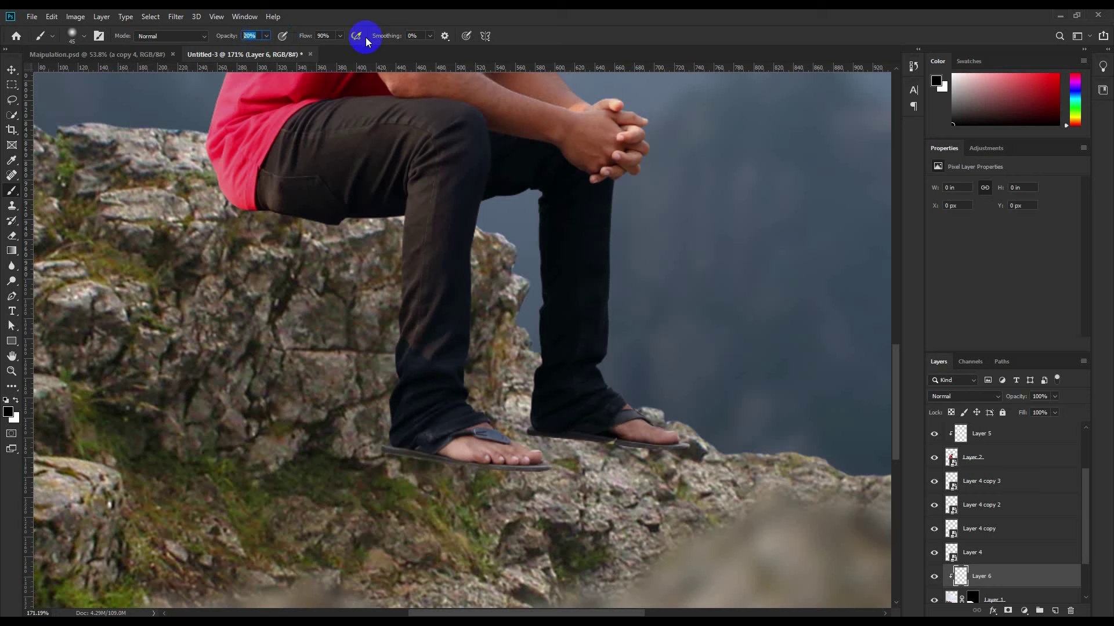
mouse_move(199, 194)
mouse_down()
mouse_move(387, 452)
mouse_move(509, 472)
mouse_move(478, 461)
mouse_move(525, 459)
mouse_move(530, 471)
mouse_move(384, 431)
mouse_move(536, 479)
mouse_move(434, 439)
mouse_move(528, 494)
mouse_move(479, 457)
mouse_move(359, 441)
mouse_move(685, 457)
mouse_move(521, 434)
mouse_move(282, 204)
mouse_move(382, 322)
mouse_move(397, 386)
mouse_move(206, 195)
mouse_up()
right_click(222, 236)
drag(298, 271, 321, 273)
key(Return)
scroll(254, 244, down, 7)
mouse_move(262, 251)
mouse_down()
mouse_move(75, 298)
mouse_move(491, 458)
mouse_move(304, 443)
mouse_move(236, 422)
mouse_move(185, 477)
mouse_up()
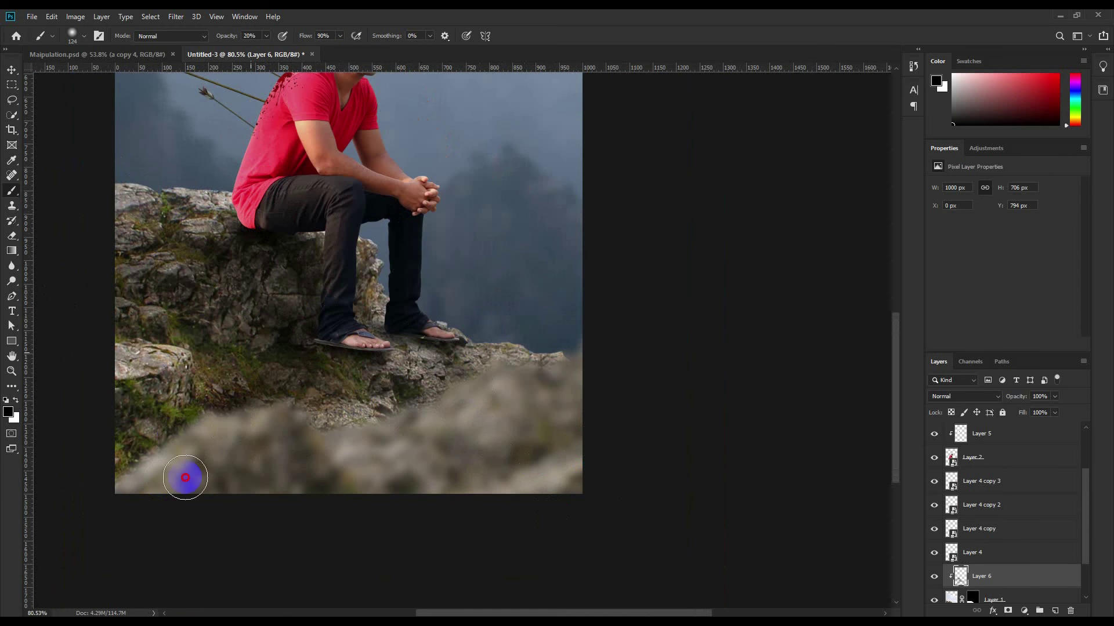
scroll(302, 421, down, 3)
scroll(311, 453, up, 2)
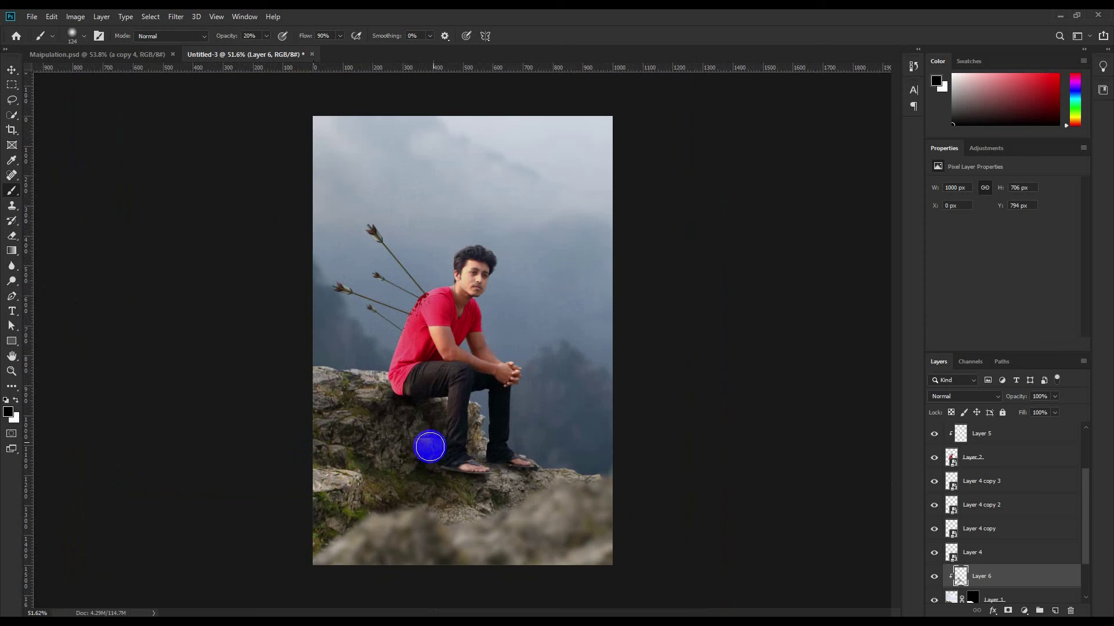
Add a new layer clipped to the man's Layer 2 and paint soft black shading over his trousers and feet
click(990, 464)
click(1054, 611)
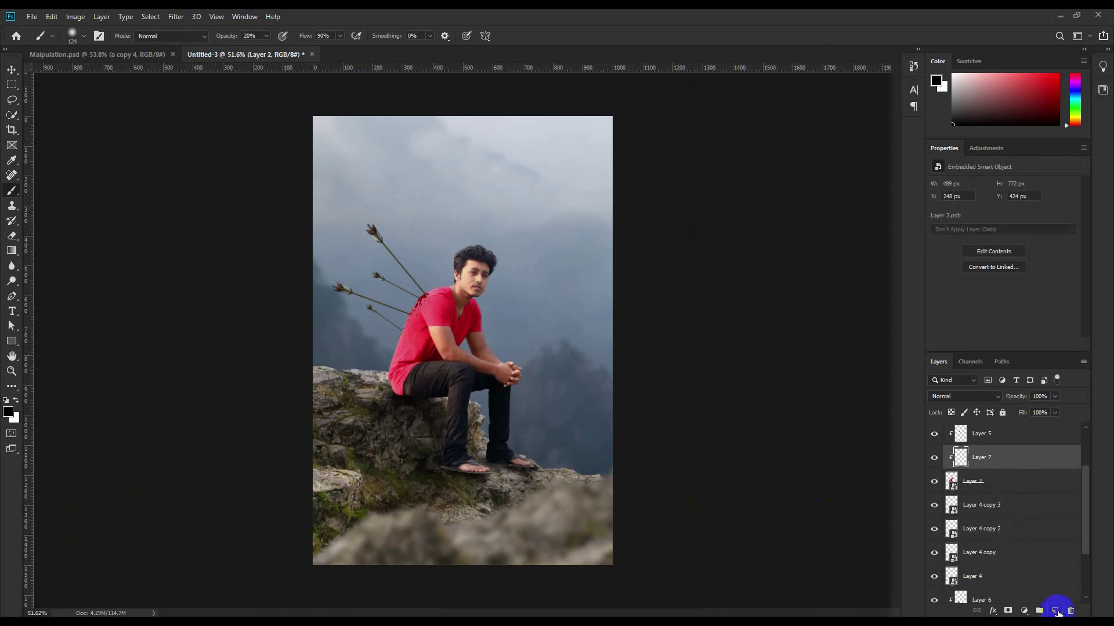
scroll(510, 460, up, 2)
mouse_move(345, 416)
mouse_down()
mouse_move(398, 442)
mouse_move(334, 383)
mouse_move(374, 392)
mouse_move(347, 366)
mouse_move(376, 386)
mouse_move(398, 389)
mouse_move(404, 376)
mouse_move(361, 377)
mouse_move(386, 409)
mouse_move(390, 499)
mouse_move(420, 525)
mouse_move(416, 514)
mouse_move(470, 534)
mouse_move(495, 485)
mouse_up()
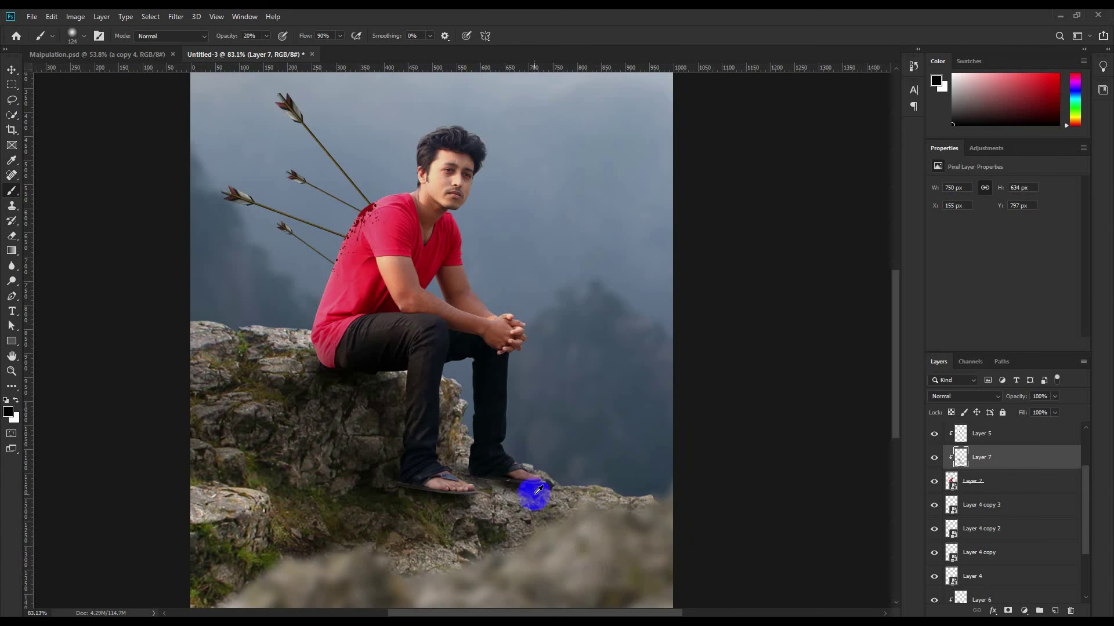
scroll(538, 490, down, 4)
scroll(533, 495, up, 2)
scroll(373, 487, down, 2)
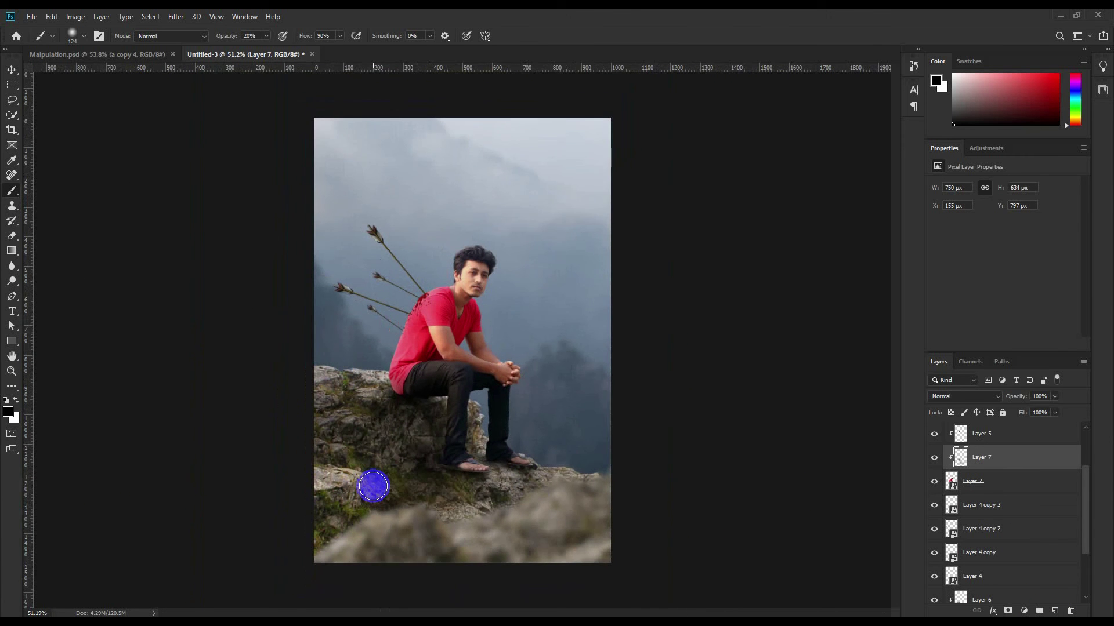
scroll(373, 488, up, 1)
click(12, 70)
scroll(472, 256, down, 1)
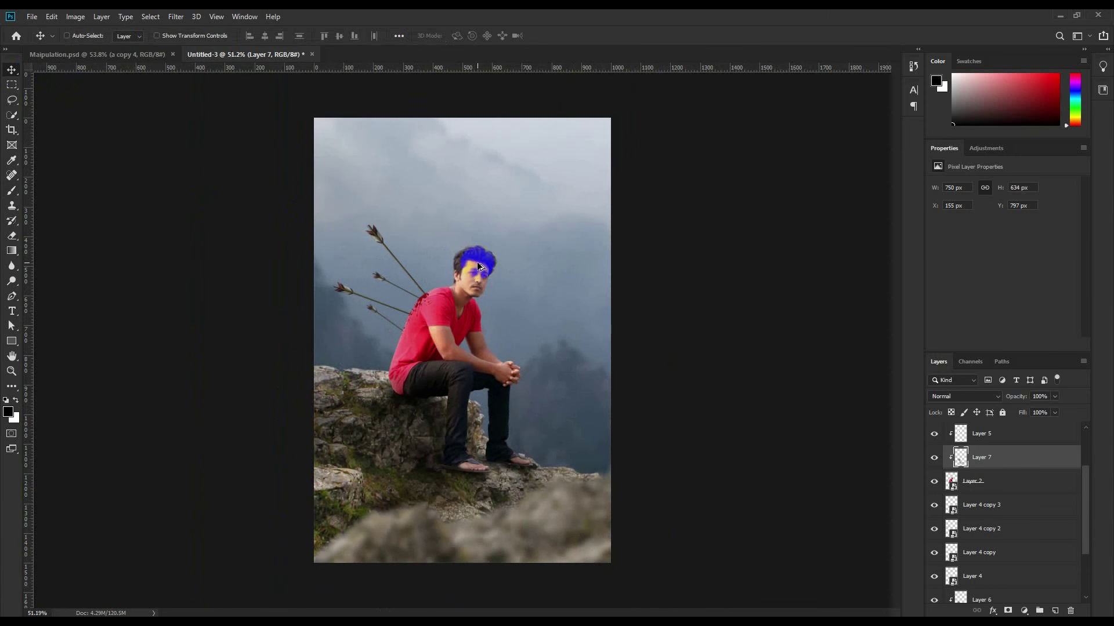
Add a Brightness/Contrast adjustment clipped to the foreground rock's Layer 1 copy and set its brightness to -69
scroll(511, 282, up, 2)
scroll(1009, 430, up, 3)
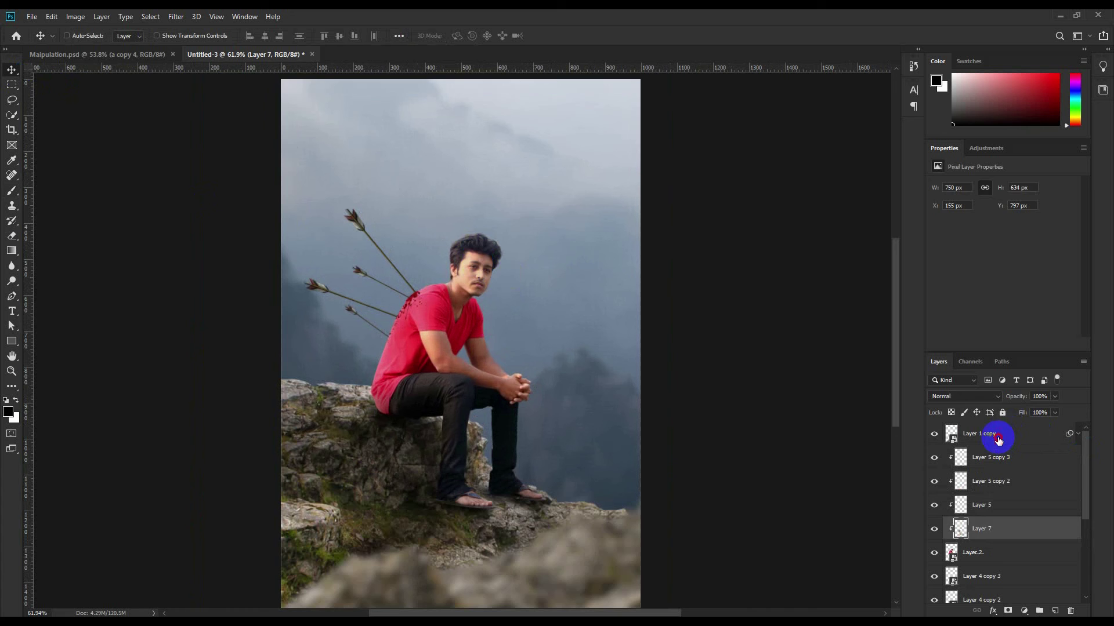
click(998, 441)
scroll(640, 444, down, 2)
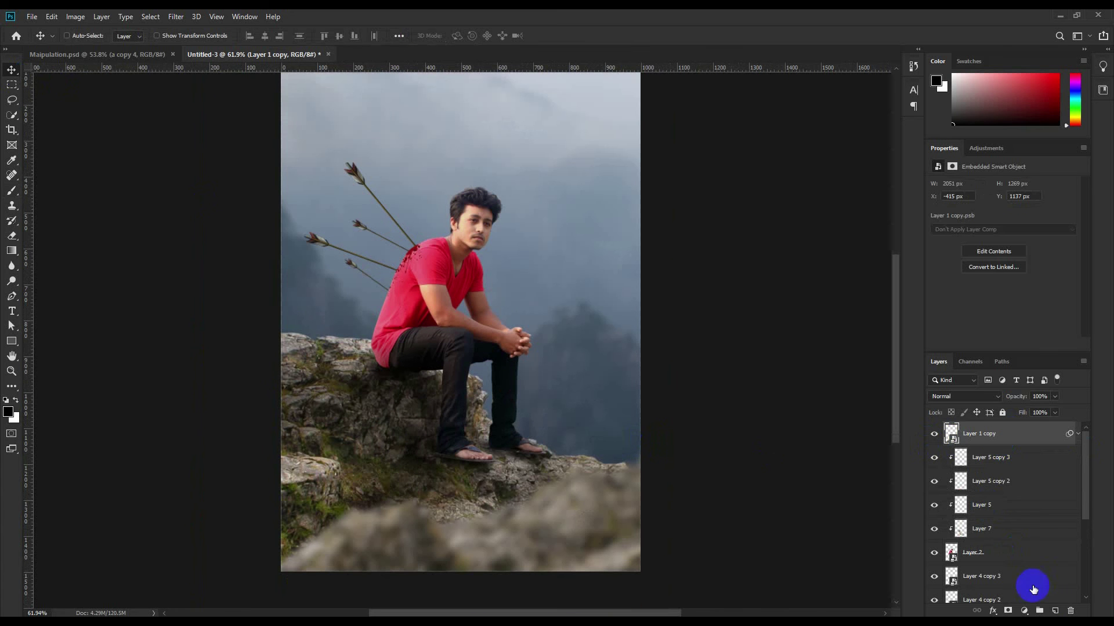
click(1024, 611)
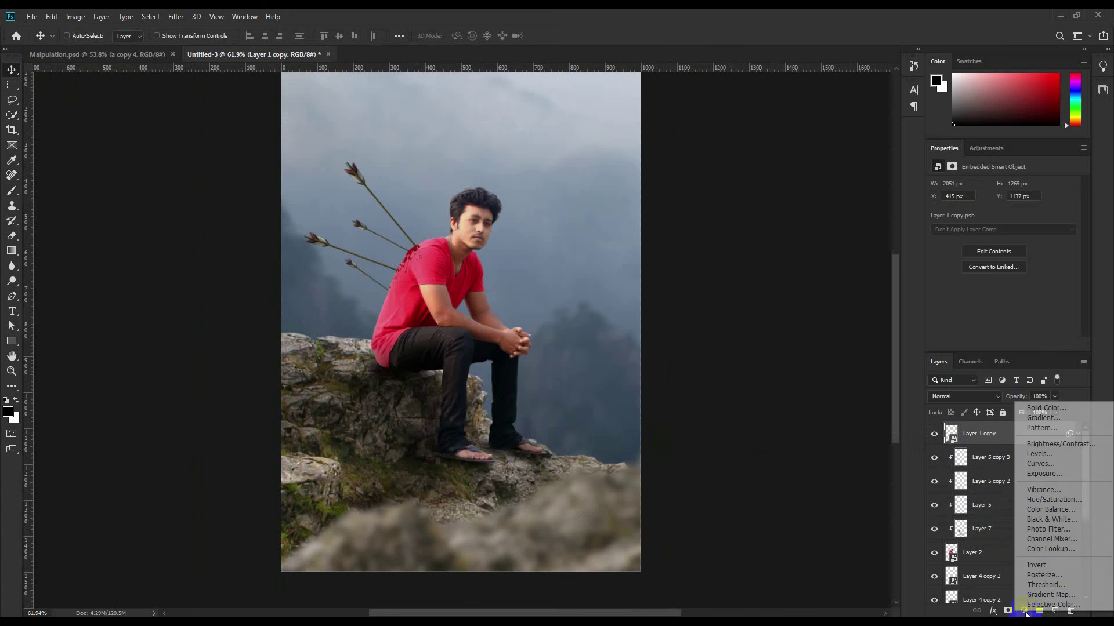
click(1047, 444)
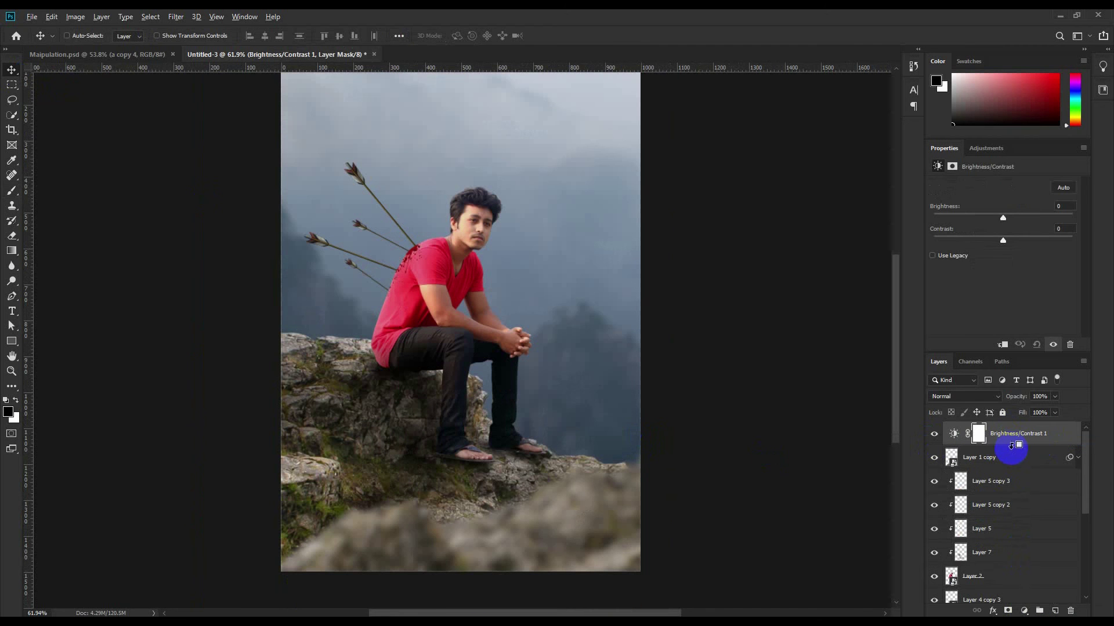
drag(1010, 223, 972, 222)
Paint black on the adjustment's mask along the foreground rock's upper parts with a soft 243 px brush at 20% opacity
click(10, 194)
right_click(301, 281)
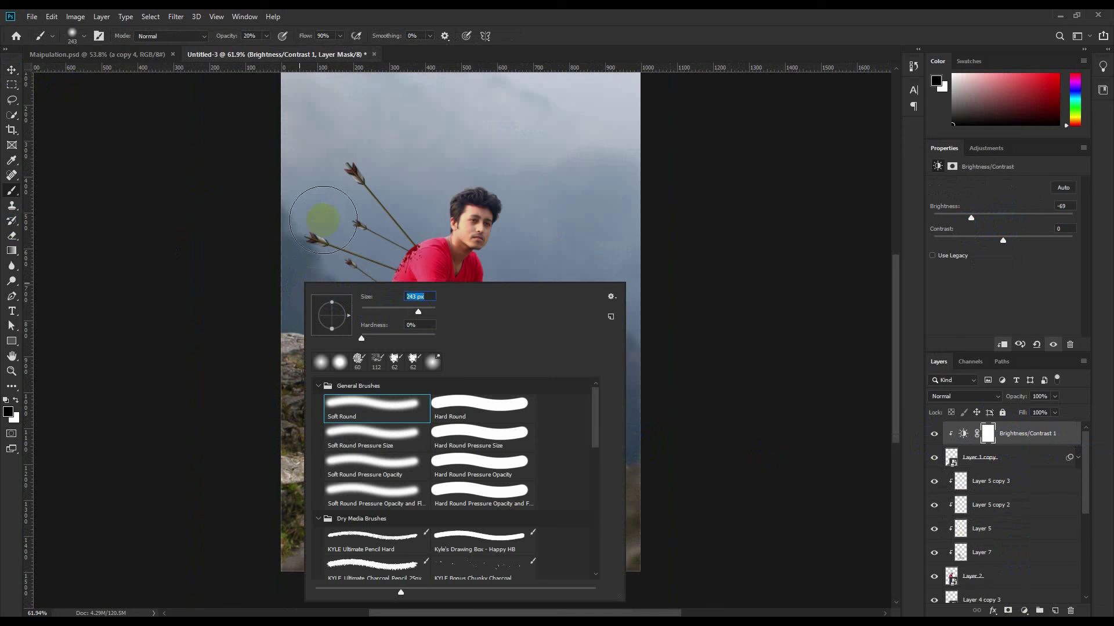
click(340, 206)
mouse_move(366, 543)
mouse_down()
mouse_move(350, 529)
mouse_move(419, 482)
mouse_move(352, 522)
mouse_move(551, 502)
mouse_move(636, 464)
mouse_move(610, 487)
mouse_move(735, 447)
mouse_up()
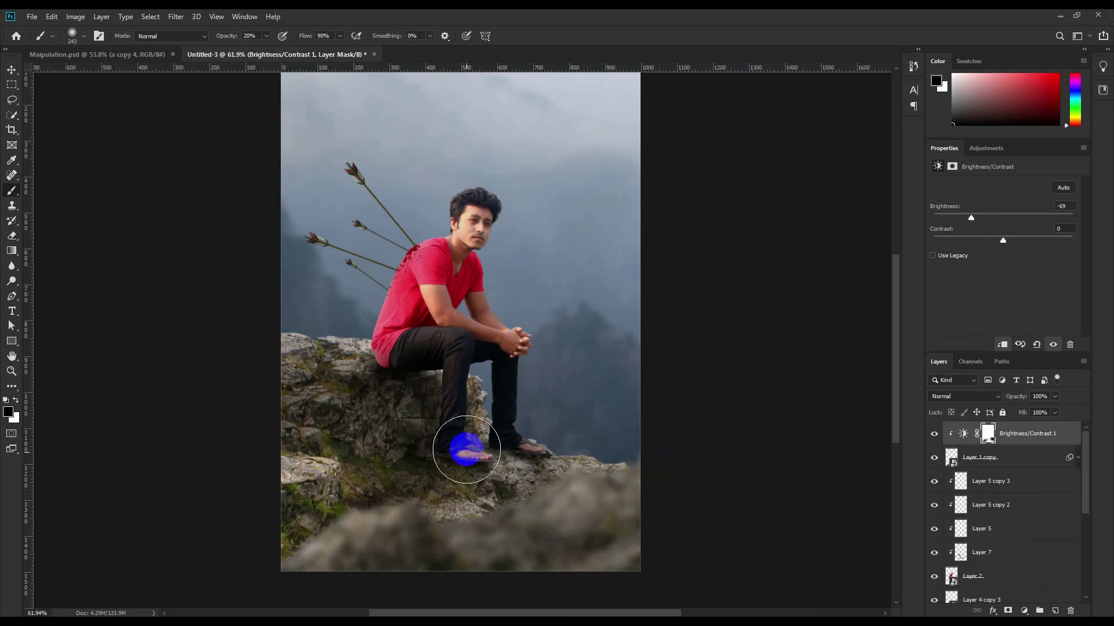
mouse_move(466, 450)
mouse_down()
mouse_move(380, 488)
mouse_move(409, 483)
mouse_move(387, 511)
mouse_up()
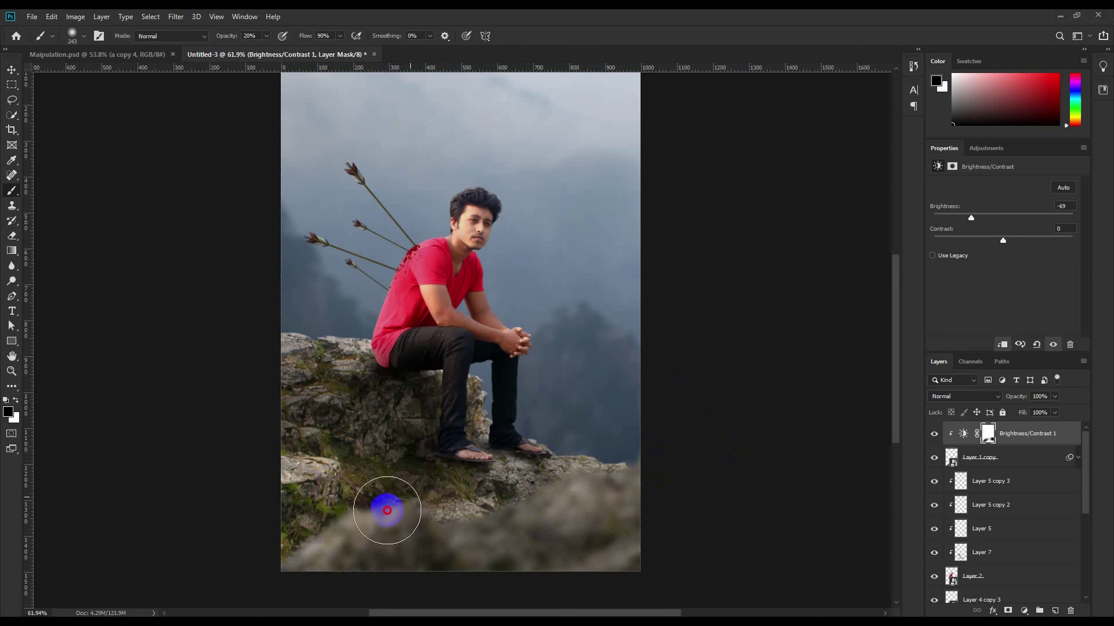
scroll(994, 566, down, 3)
click(996, 562)
click(996, 575)
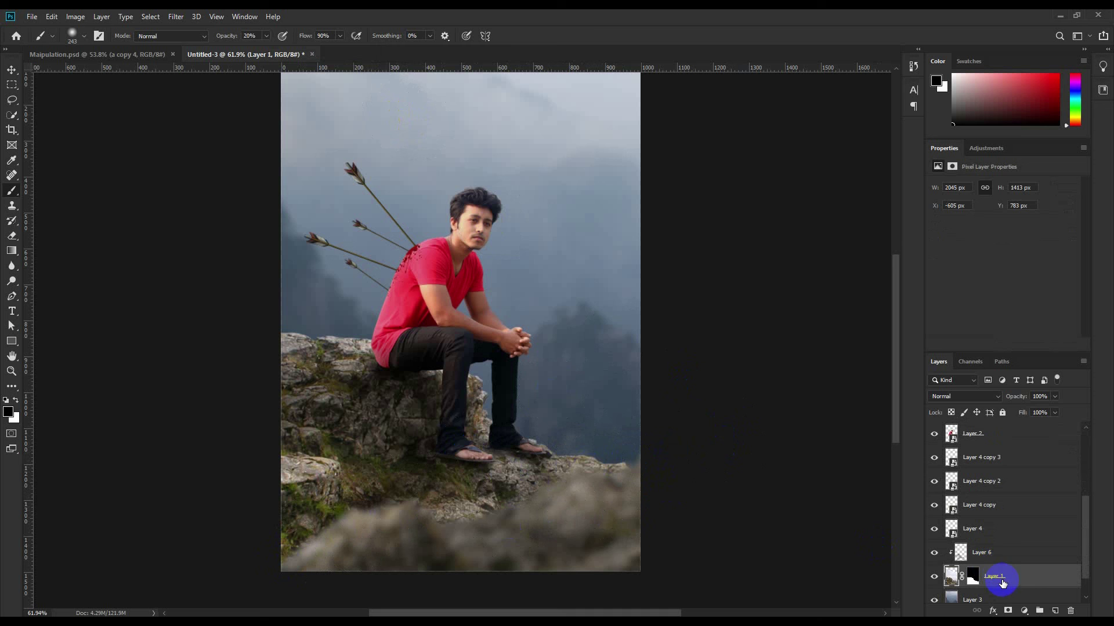
click(1023, 611)
click(1037, 451)
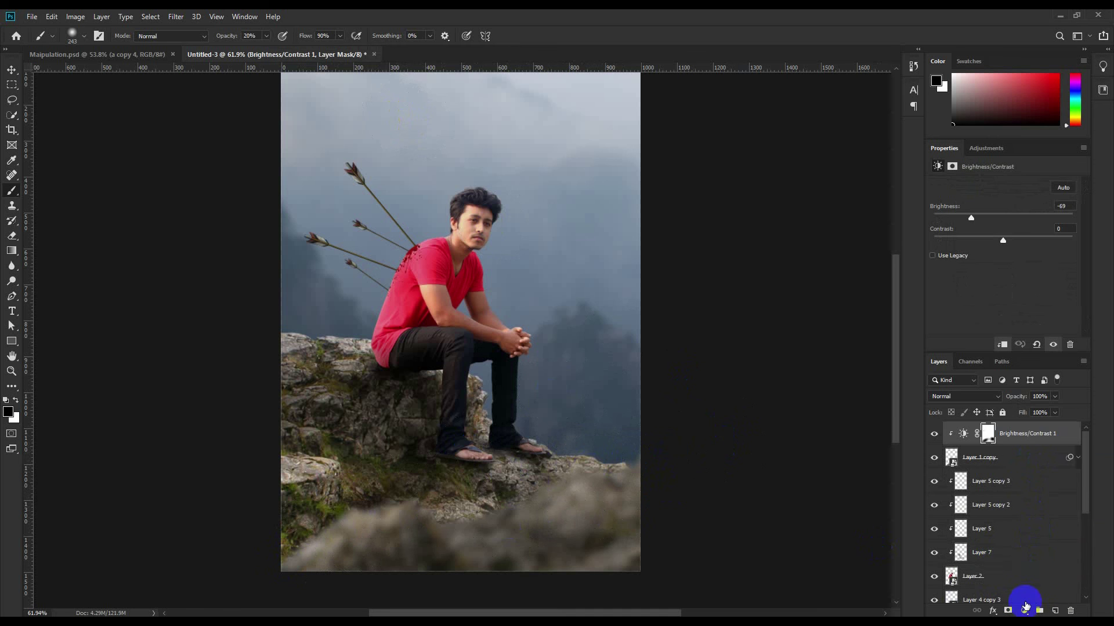
click(1024, 610)
click(835, 509)
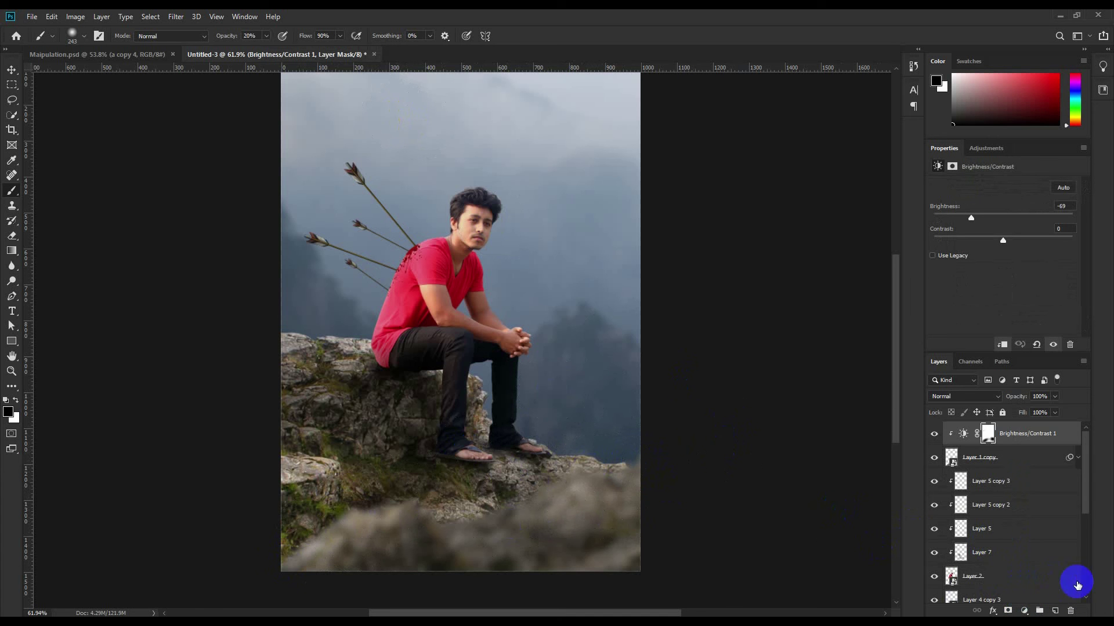
Add a Brightness/Contrast adjustment clipped to the ledge's Layer 1 and set its brightness to -75
scroll(998, 582, down, 3)
click(994, 557)
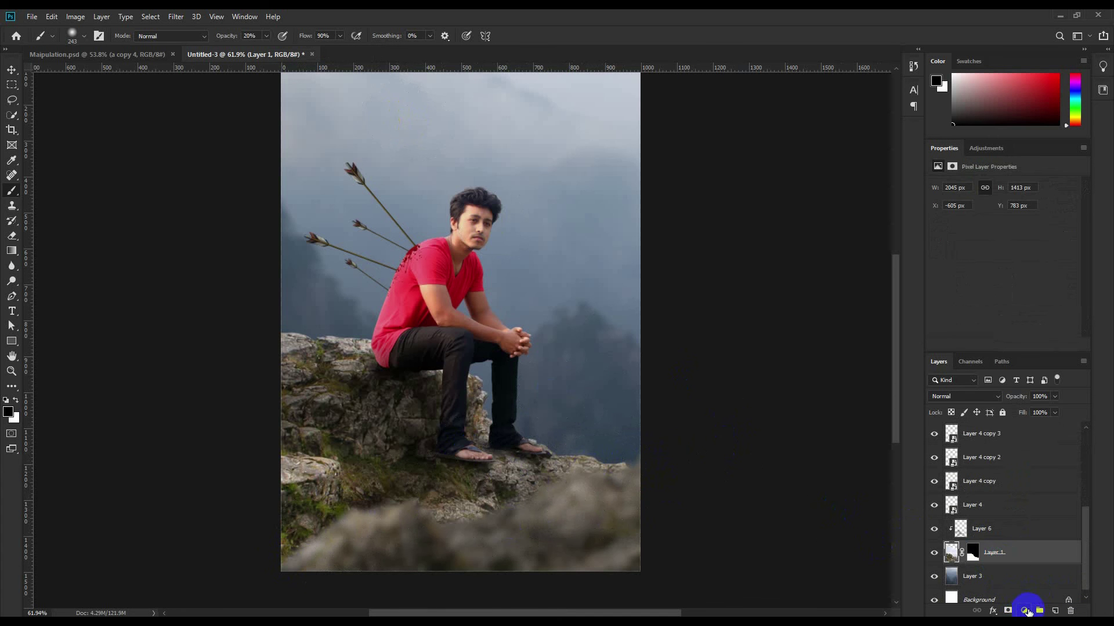
click(1025, 611)
click(1040, 440)
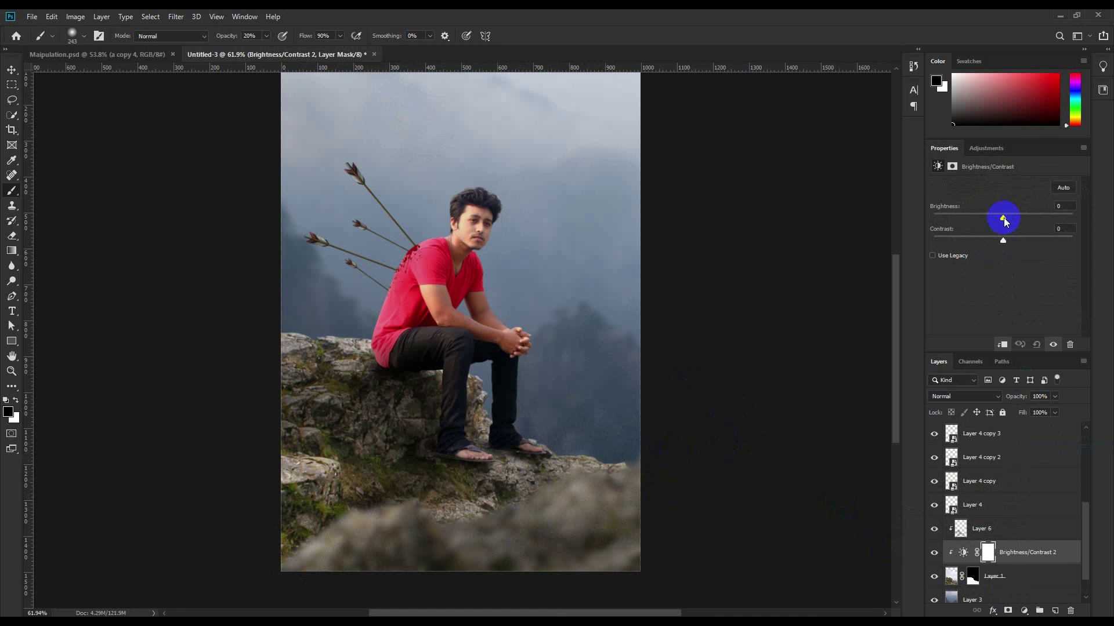
drag(1003, 219, 972, 219)
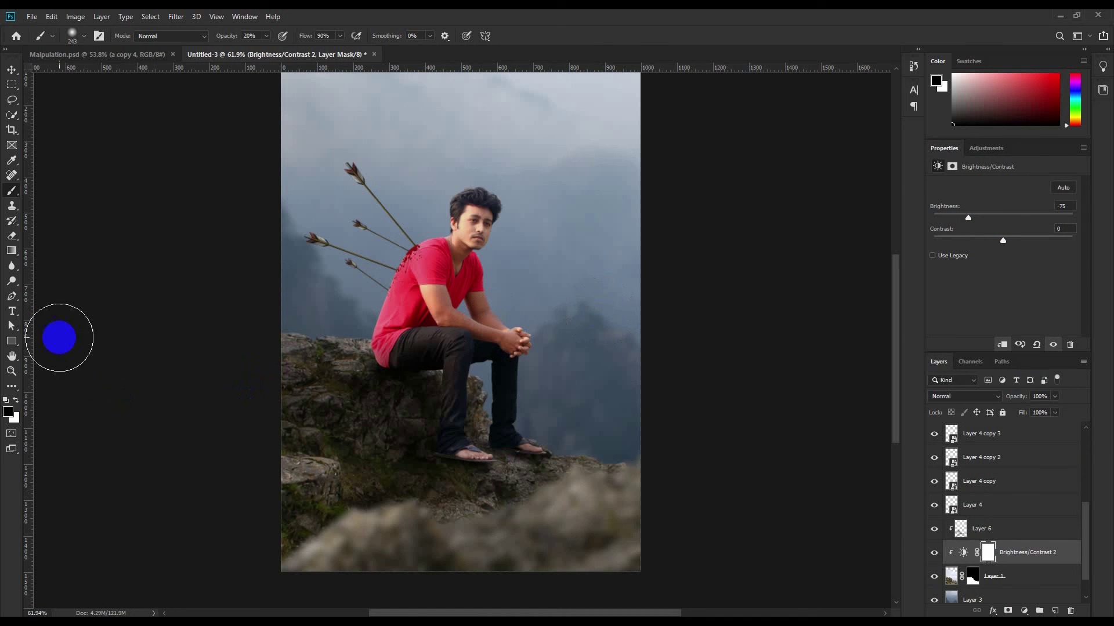
Paint black on the new adjustment's mask along the ledge's upper surfaces with a soft 243 px brush at 20% opacity
mouse_move(383, 315)
mouse_down()
mouse_move(257, 352)
mouse_move(322, 337)
mouse_up()
mouse_move(390, 345)
mouse_down()
mouse_move(303, 363)
mouse_move(292, 404)
mouse_move(302, 440)
mouse_move(316, 443)
mouse_move(285, 473)
mouse_move(300, 466)
mouse_move(258, 473)
mouse_move(390, 440)
mouse_move(337, 414)
mouse_move(319, 394)
mouse_move(332, 382)
mouse_move(290, 417)
mouse_move(497, 407)
mouse_move(469, 383)
mouse_move(474, 401)
mouse_move(605, 478)
mouse_up()
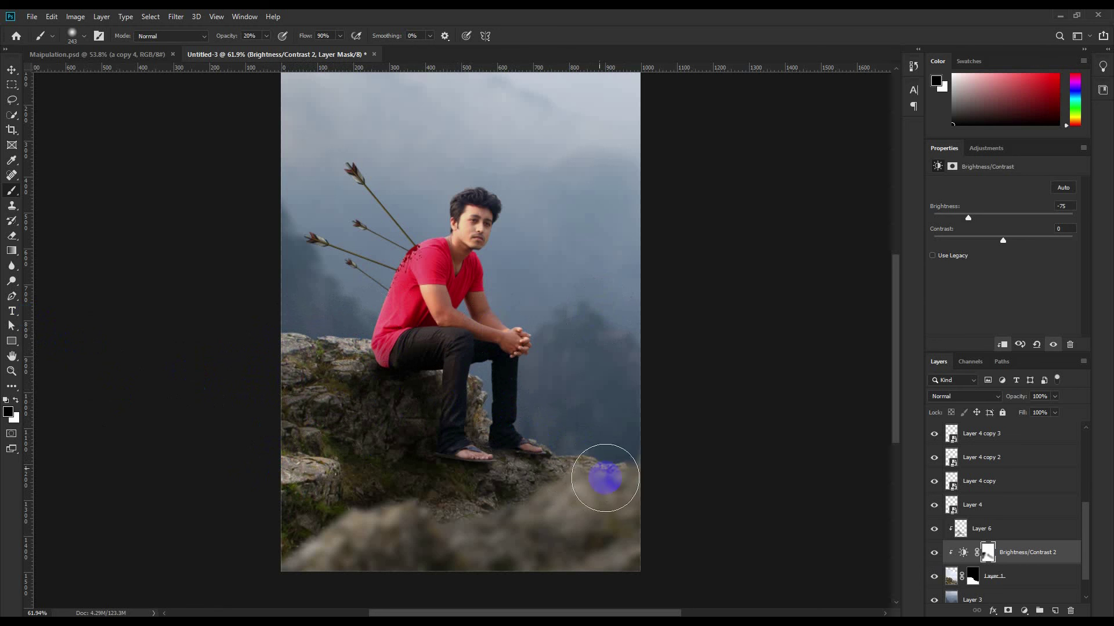
mouse_move(559, 506)
mouse_down()
mouse_move(451, 531)
mouse_move(506, 513)
mouse_move(496, 525)
mouse_move(486, 500)
mouse_move(409, 488)
mouse_move(365, 452)
mouse_move(377, 453)
mouse_move(381, 469)
mouse_move(354, 480)
mouse_move(342, 442)
mouse_move(391, 486)
mouse_move(399, 446)
mouse_move(403, 496)
mouse_move(434, 493)
mouse_move(526, 557)
mouse_up()
scroll(526, 557, down, 3)
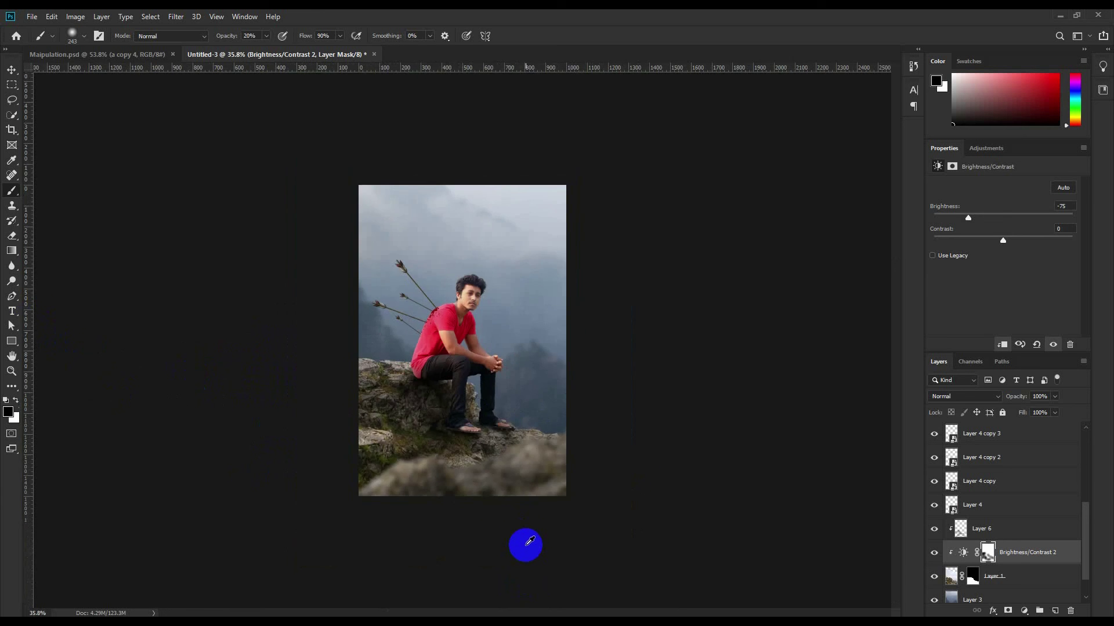
scroll(525, 545, up, 3)
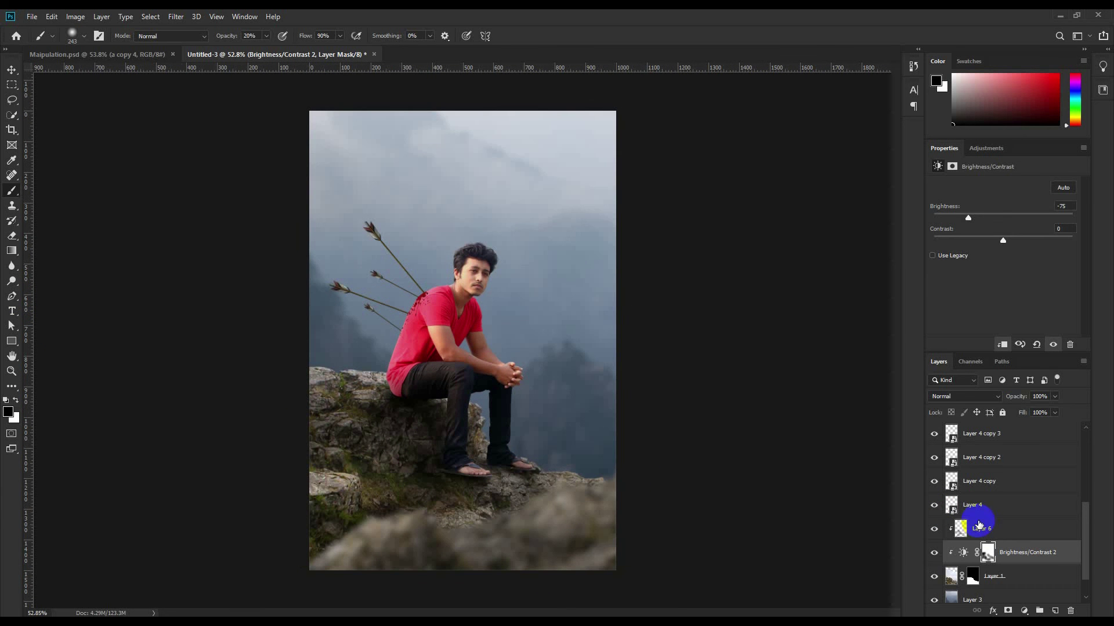
Lower the opacity of the ledge shadow on Layer 6 to 90%
drag(979, 525, 986, 542)
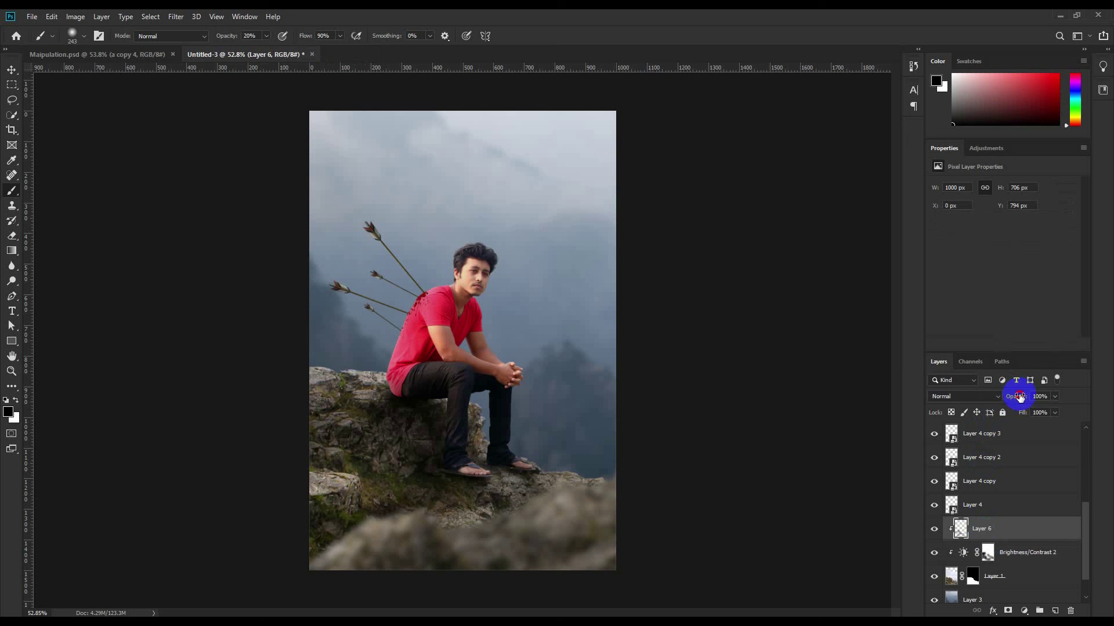
scroll(626, 399, down, 2)
scroll(627, 399, up, 1)
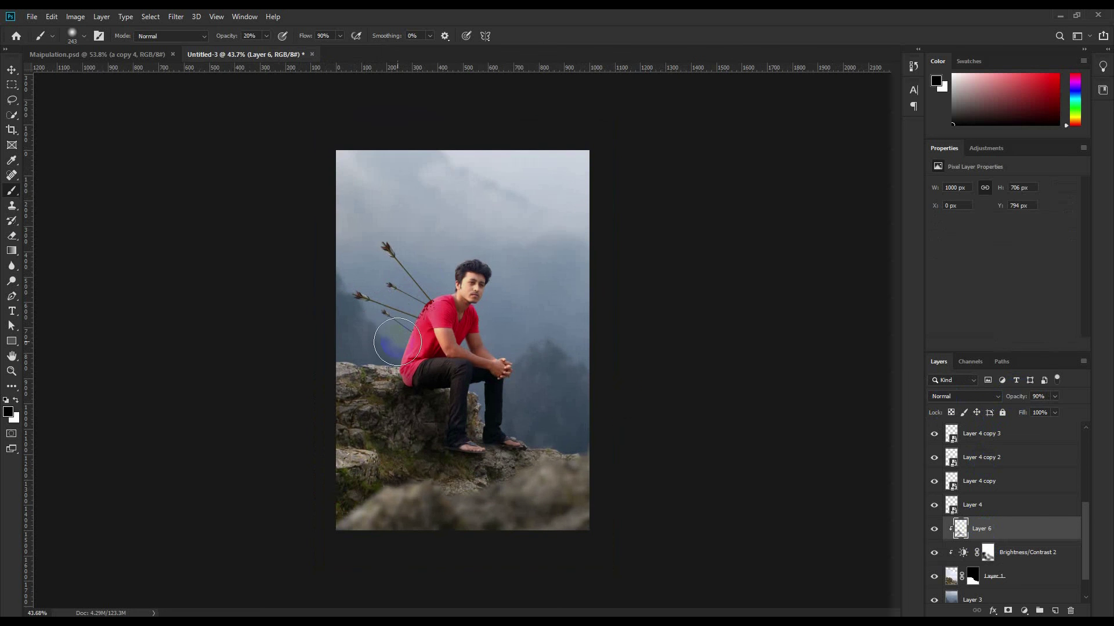
Copy the floating particle layer a copy 4 from Maipulation.psd into the Untitled-3 document
click(12, 70)
scroll(338, 253, down, 1)
scroll(316, 163, up, 2)
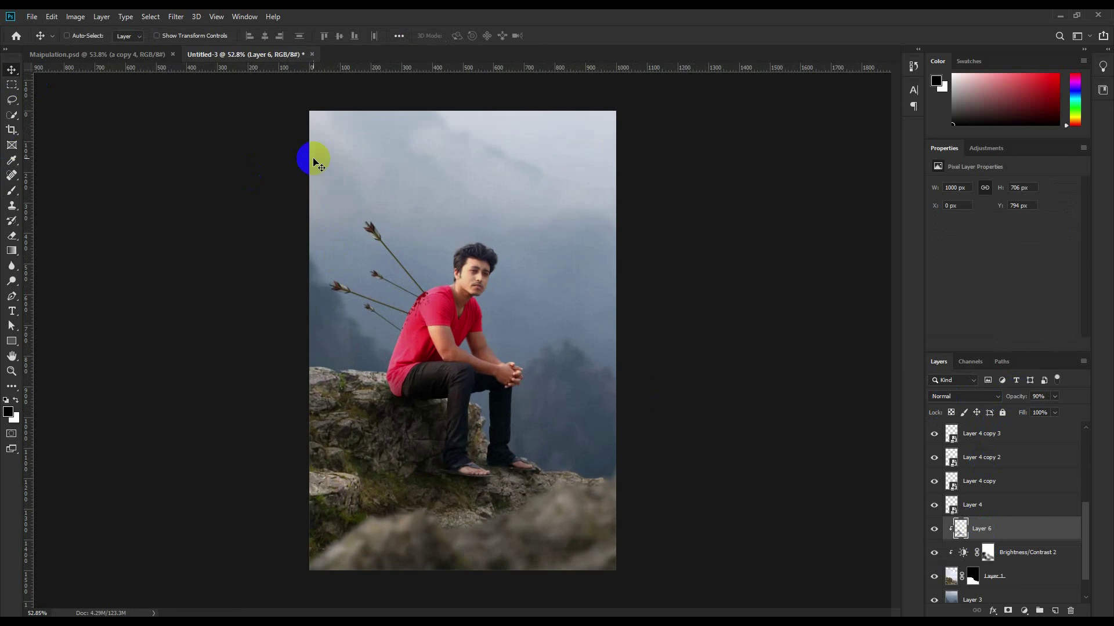
click(127, 55)
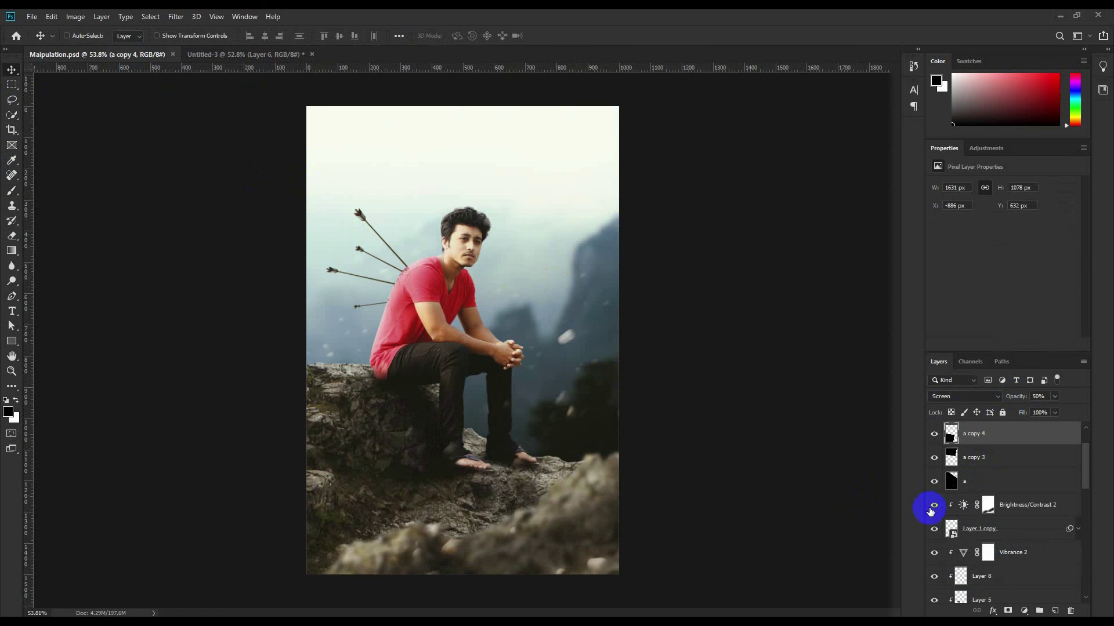
click(935, 433)
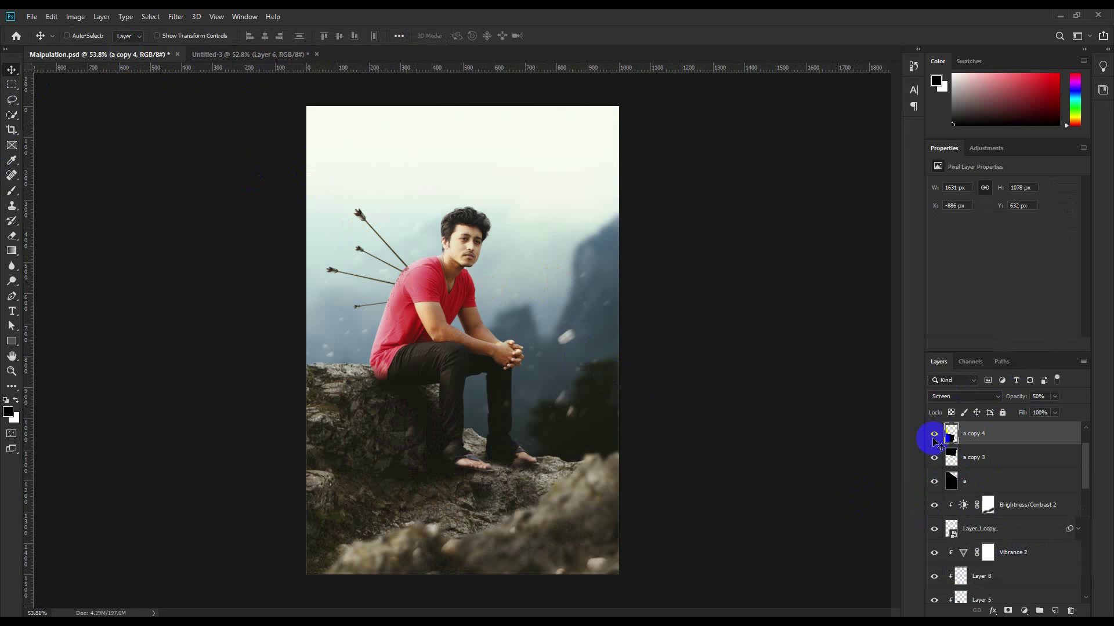
drag(937, 442, 442, 217)
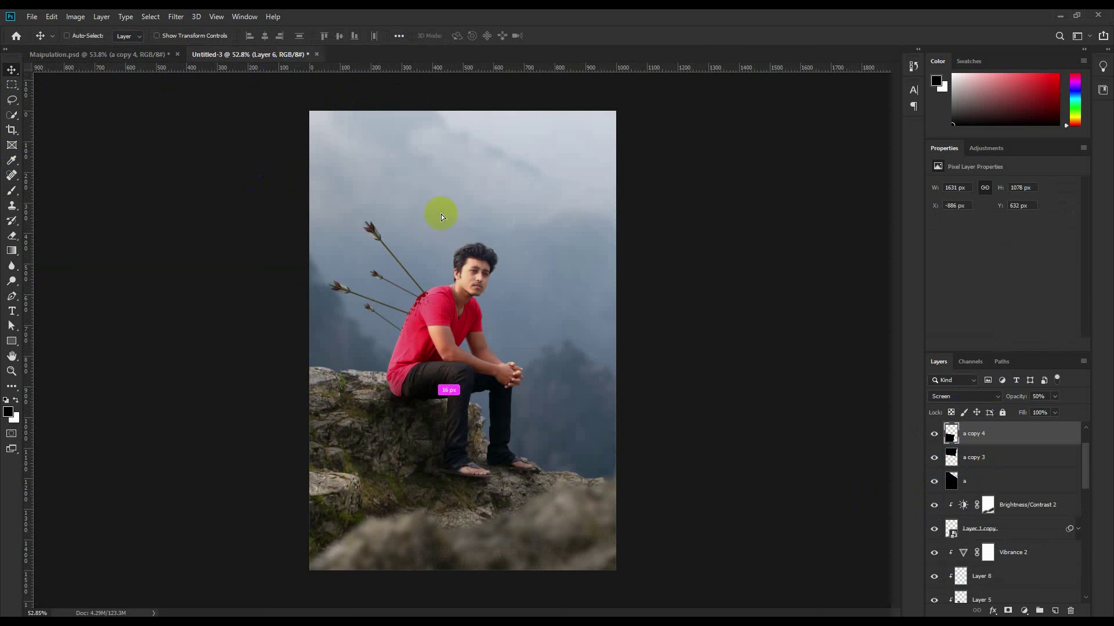
drag(480, 301, 462, 345)
drag(549, 346, 579, 444)
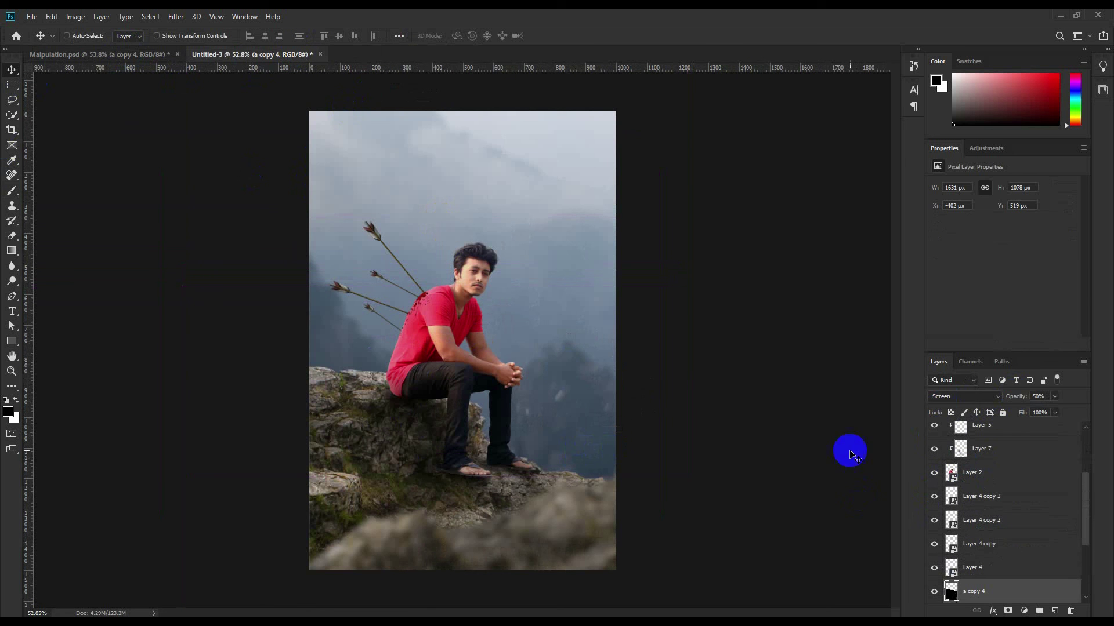
Move the particle layer a copy 4 to the top of the layer stack and position it over the lower part of the image
drag(976, 593, 1010, 429)
drag(563, 469, 498, 506)
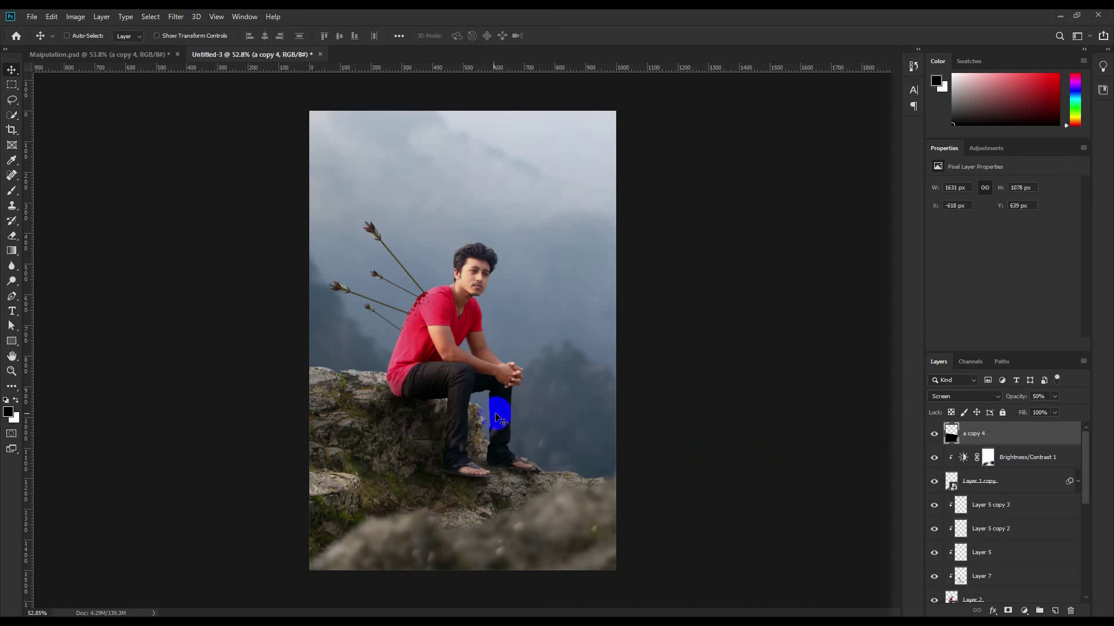
Duplicate the particle layer, place the copy lower in the stack and reposition it with Free Transform
drag(497, 417, 624, 394)
drag(970, 433, 994, 562)
key(ctrl+t)
drag(756, 208, 667, 309)
drag(586, 333, 597, 384)
drag(693, 375, 686, 316)
key(Return)
key(4)
Arrange the particle copies further down the stack and shift them across the scene, with a copy 5 between Layer 1 and Layer 3
scroll(989, 514, up, 3)
scroll(990, 514, down, 3)
drag(981, 542, 980, 563)
drag(533, 505, 343, 427)
scroll(994, 523, up, 4)
scroll(994, 524, down, 10)
click(986, 544)
drag(499, 433, 410, 433)
Scale down and reposition the a copy 5 particles behind the ledge with Free Transform
key(ctrl+t)
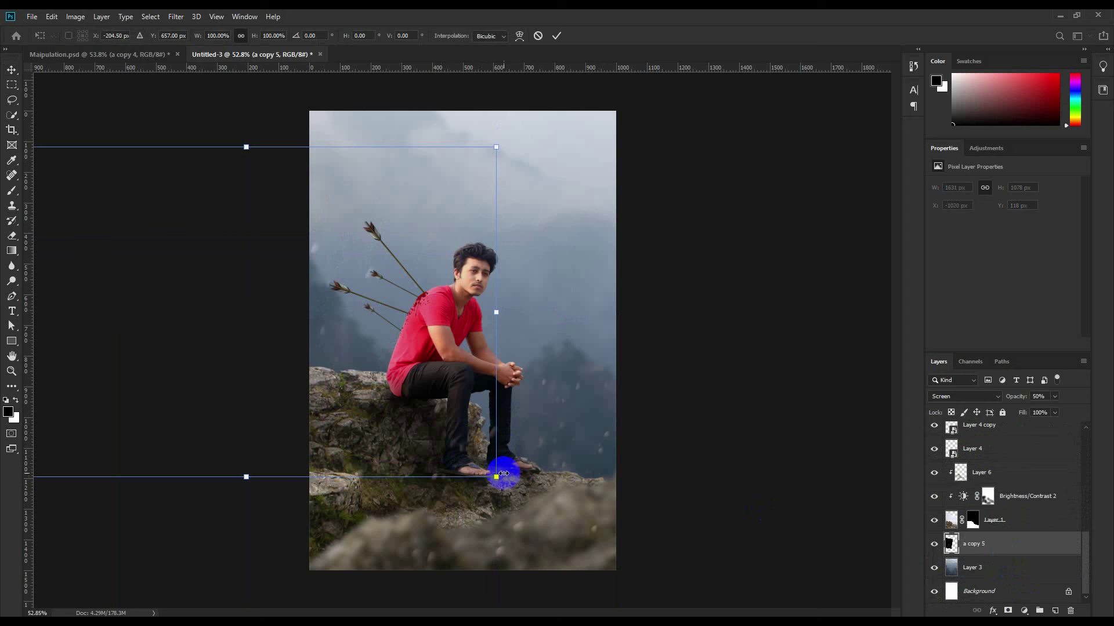
drag(496, 476, 338, 373)
drag(290, 316, 372, 348)
click(556, 36)
Place the particle layer a copy 6 directly above a copy 5 and move its particles up over the sky
drag(484, 259, 509, 252)
scroll(999, 545, up, 4)
mouse_move(991, 544)
mouse_down()
mouse_move(999, 564)
mouse_move(989, 557)
mouse_up()
scroll(999, 564, down, 3)
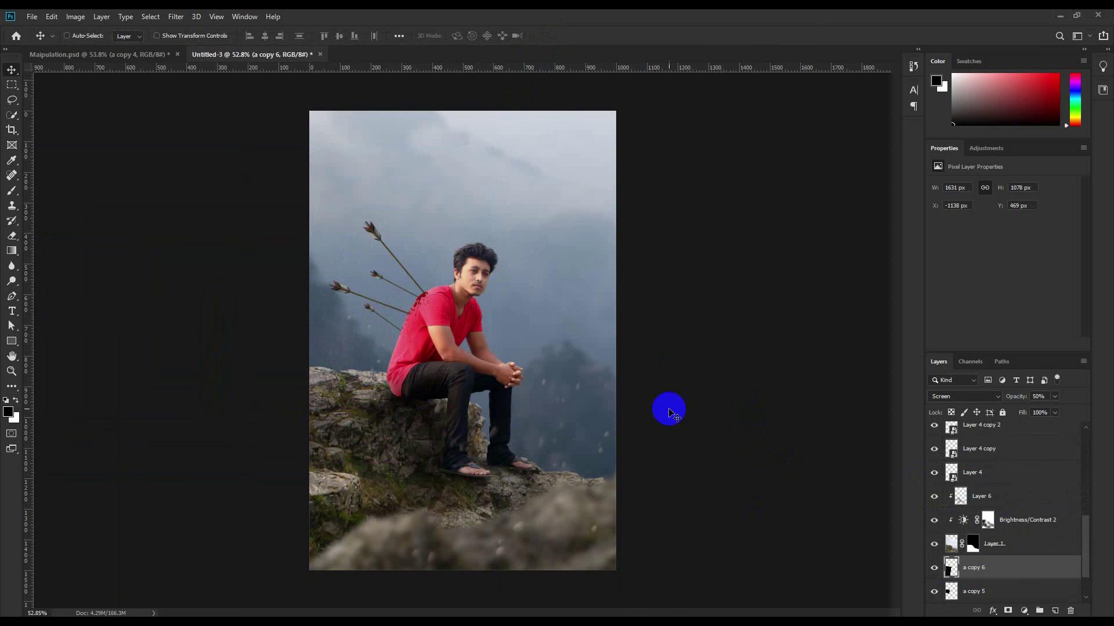
drag(669, 413, 534, 222)
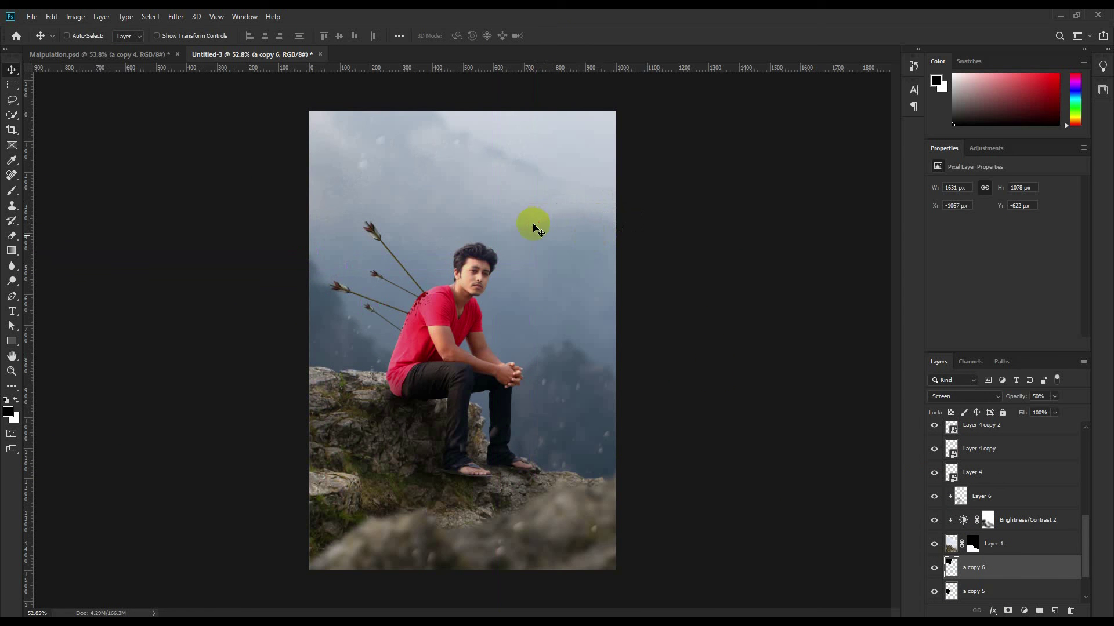
Add a Color Lookup adjustment above a copy 4 with the 9_Teal and Orange LUTs_Teal Shadow look and set its opacity to 48%
scroll(1002, 505, up, 5)
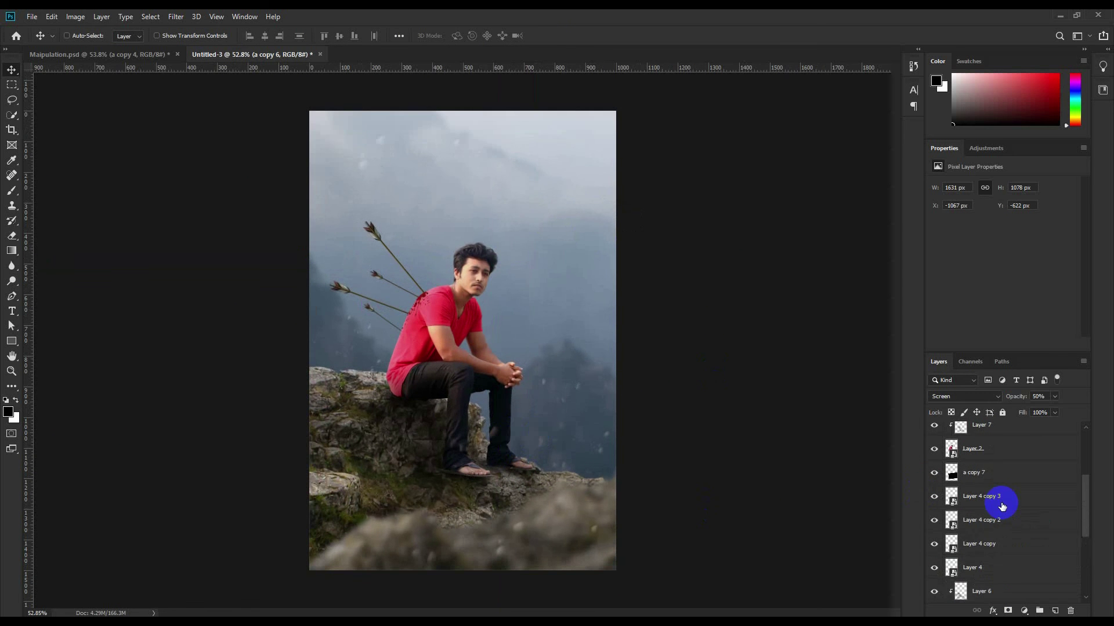
click(993, 439)
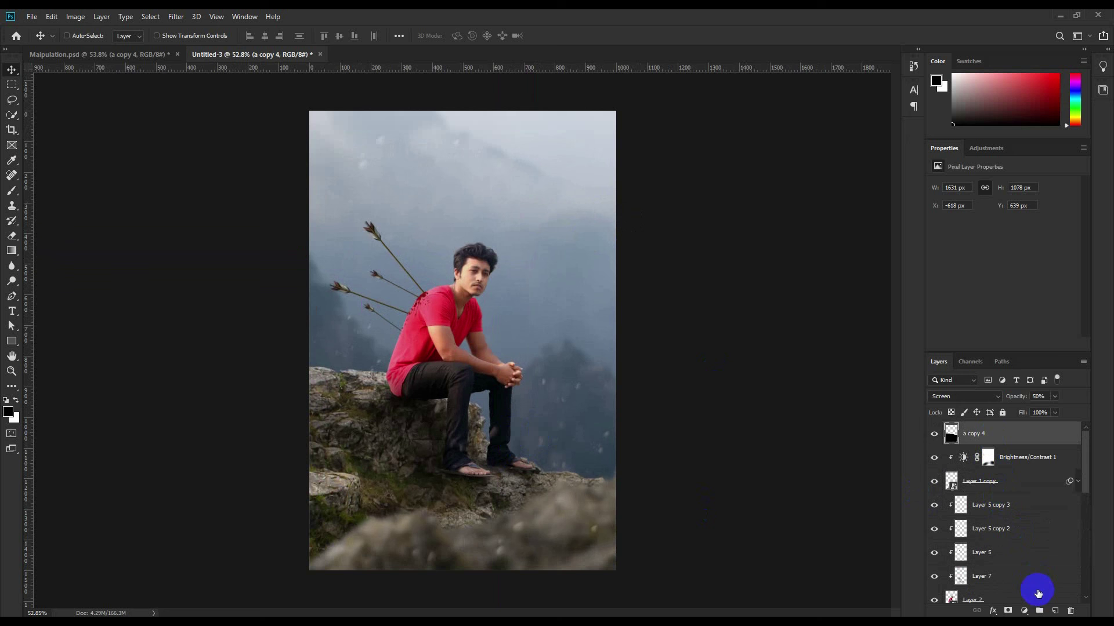
click(1025, 610)
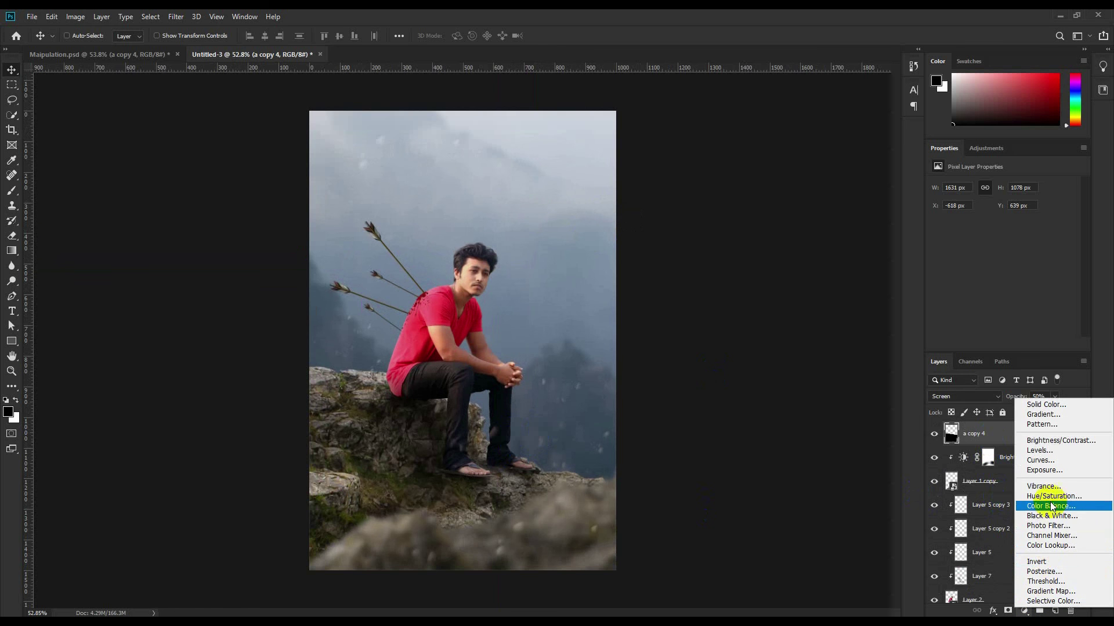
click(1051, 546)
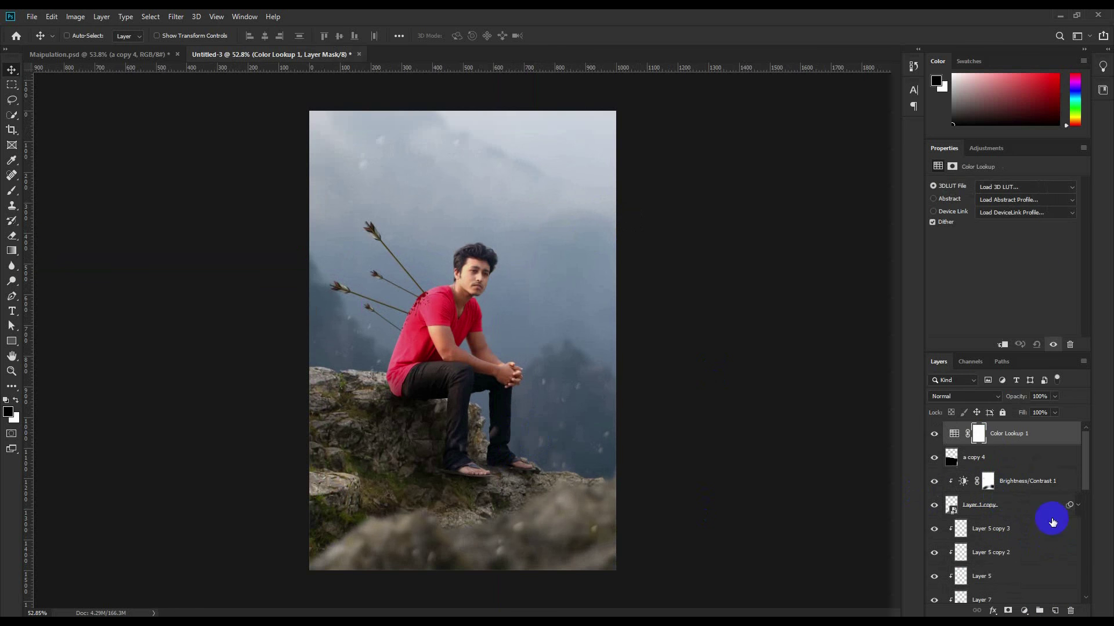
click(1015, 188)
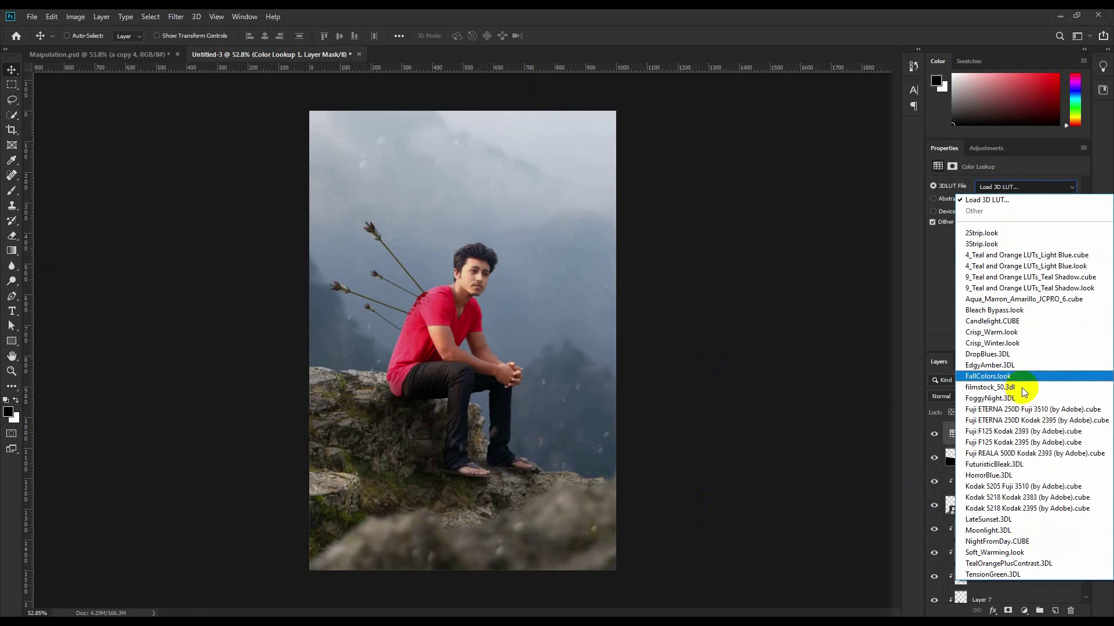
click(990, 233)
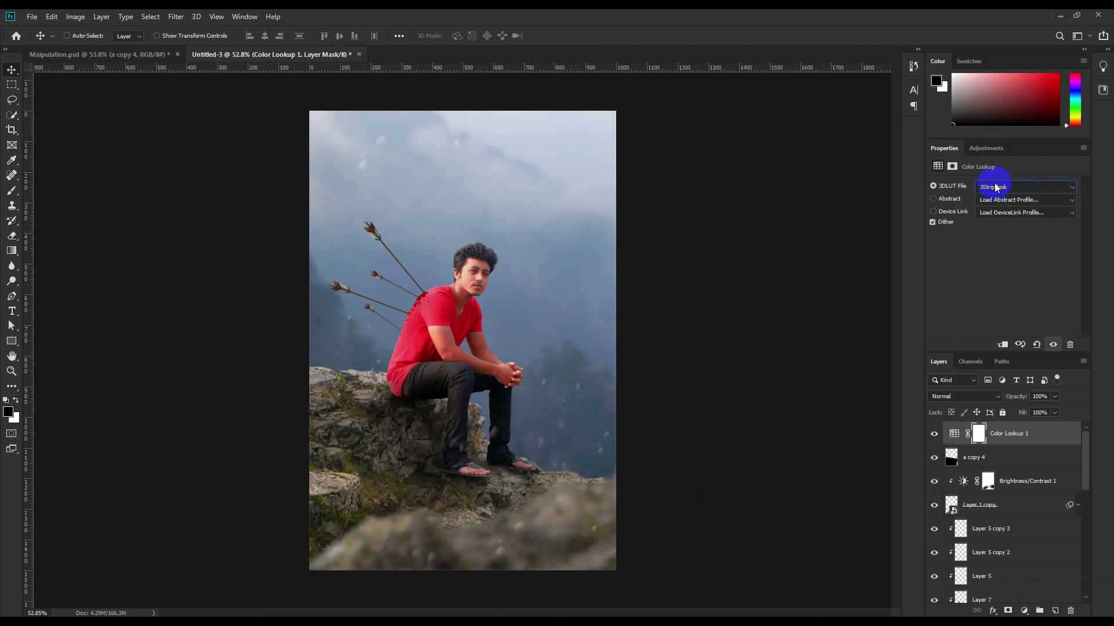
scroll(994, 187, down, 1)
scroll(995, 187, down, 5)
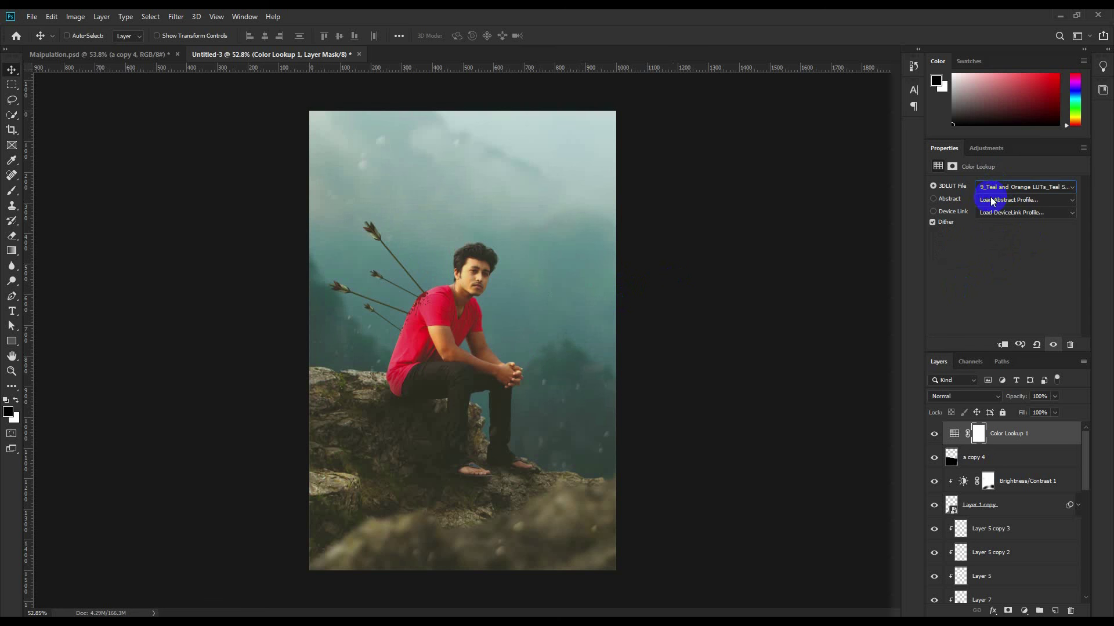
drag(1018, 395, 980, 399)
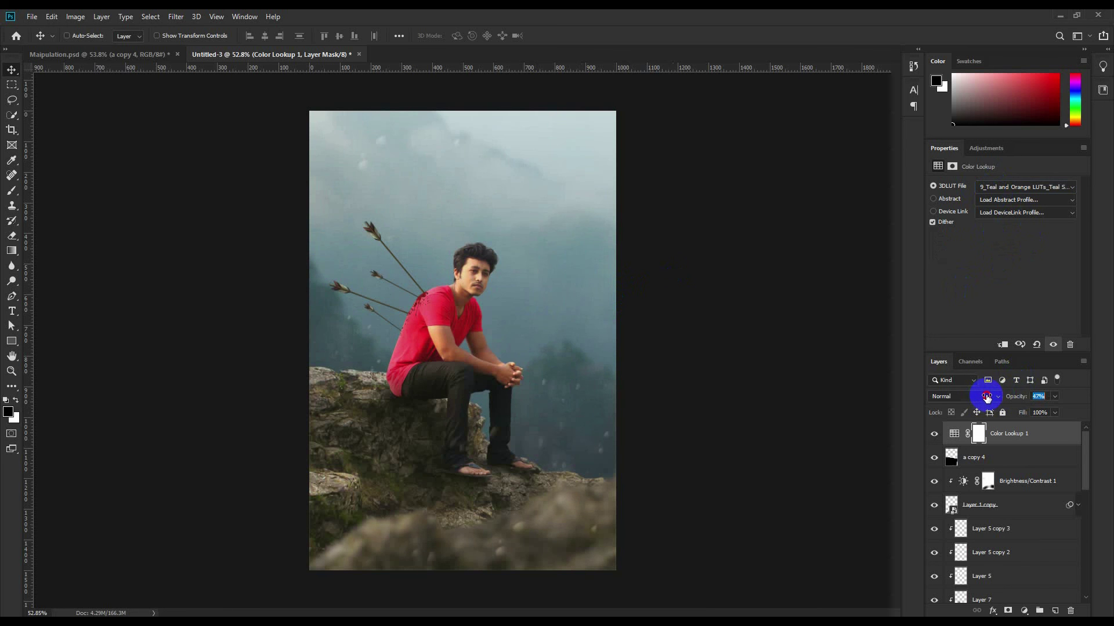
drag(986, 397, 987, 398)
Add a second Color Lookup adjustment above Color Lookup 1 using the Kodak 5218 Kodak 2383 (by Adobe).cube 3DLUT
click(1024, 610)
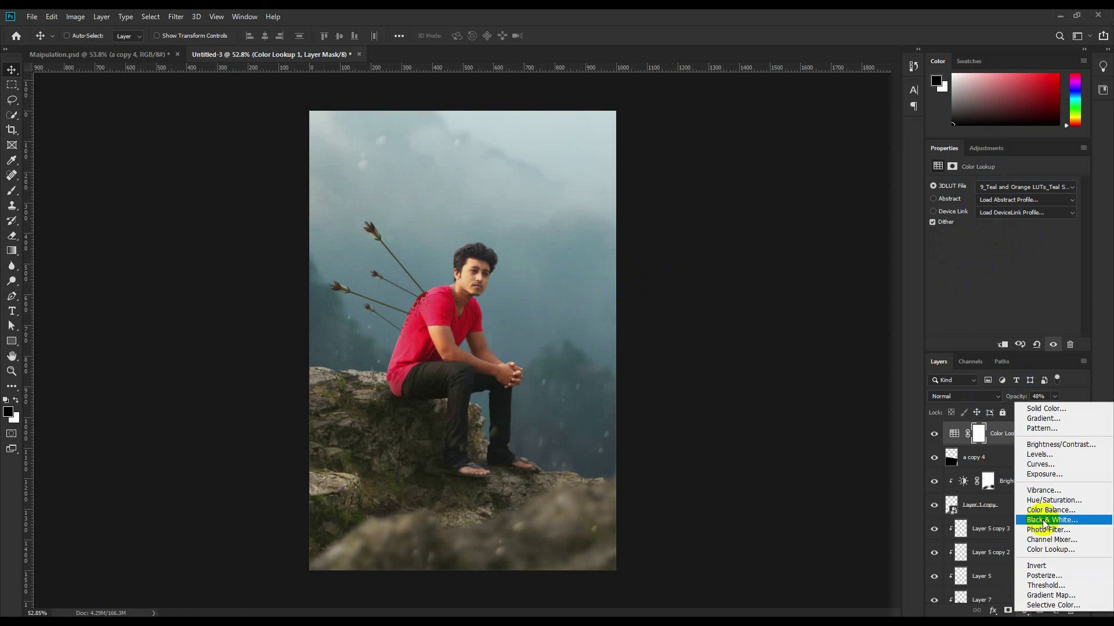
click(1051, 549)
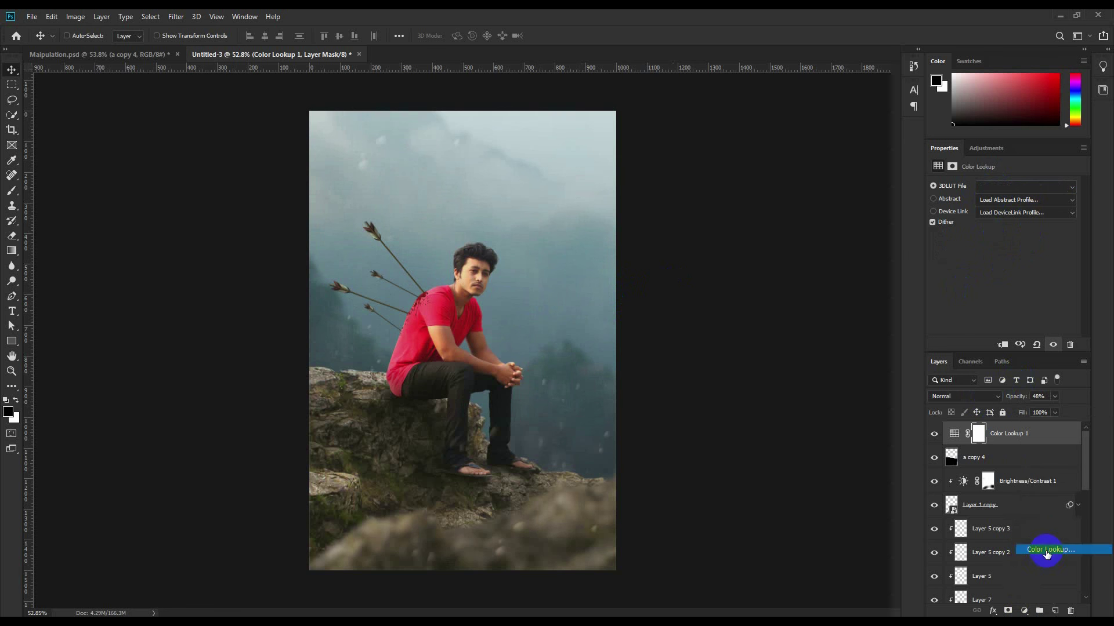
click(1024, 187)
click(983, 563)
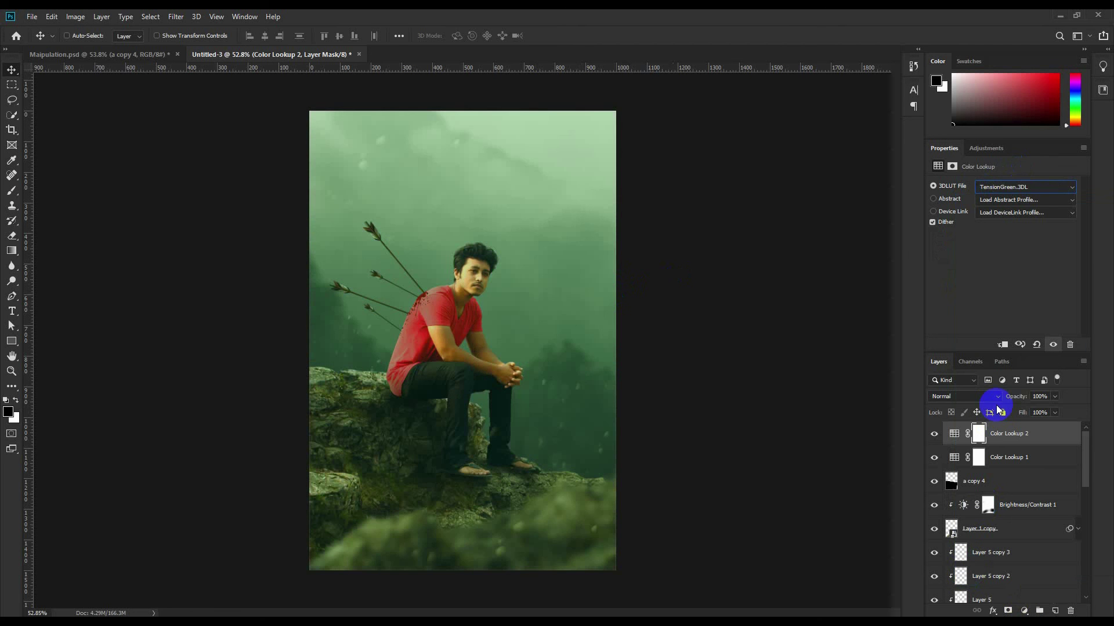
scroll(997, 188, up, 3)
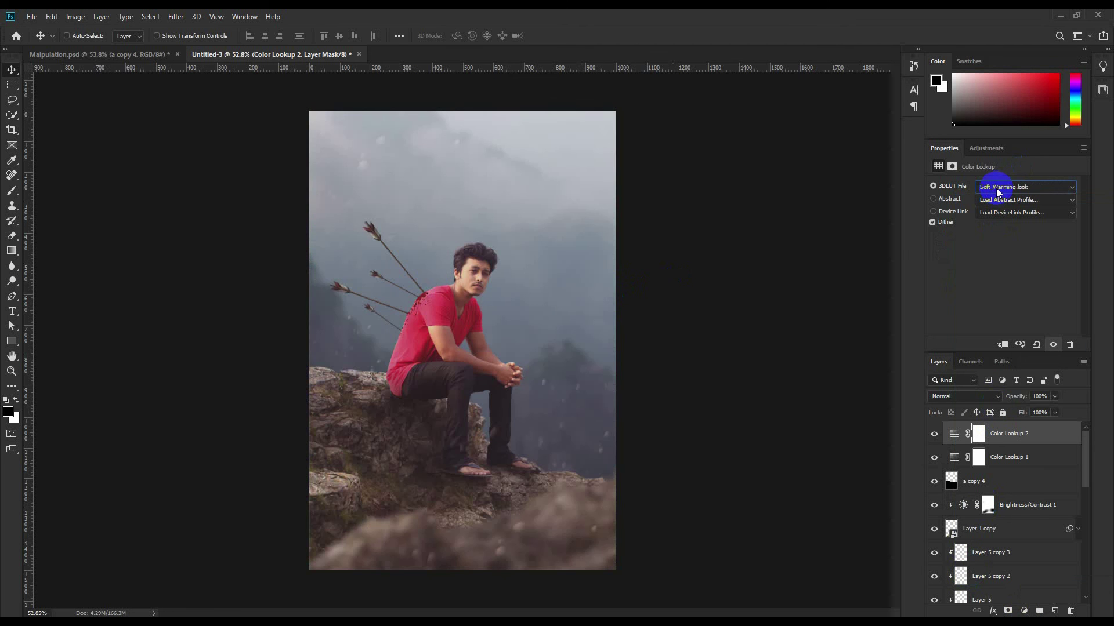
scroll(996, 188, up, 3)
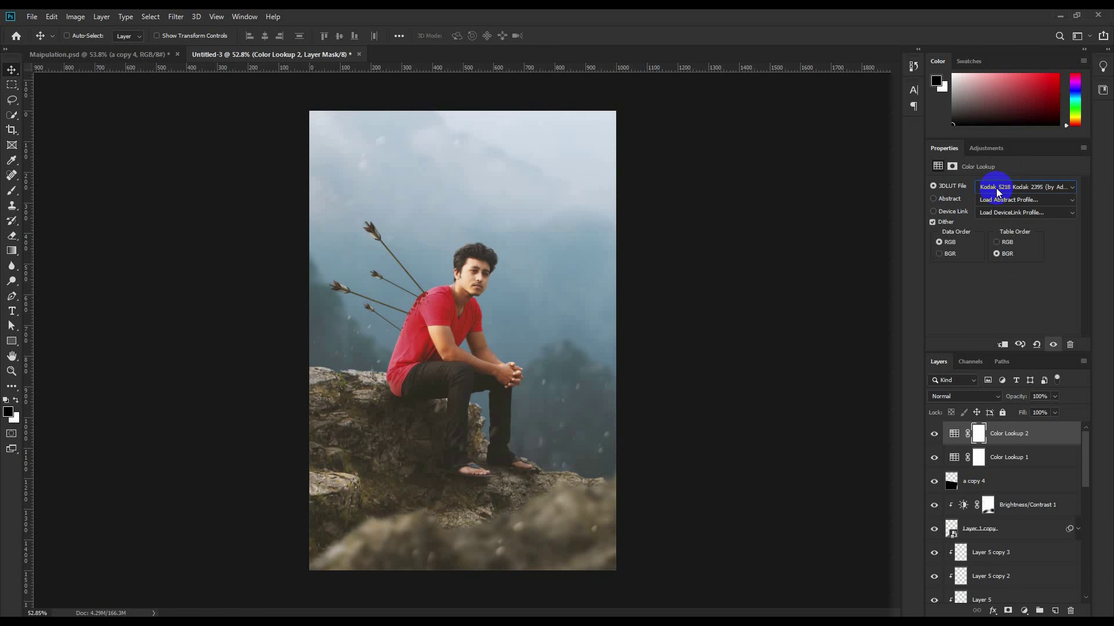
scroll(996, 188, up, 2)
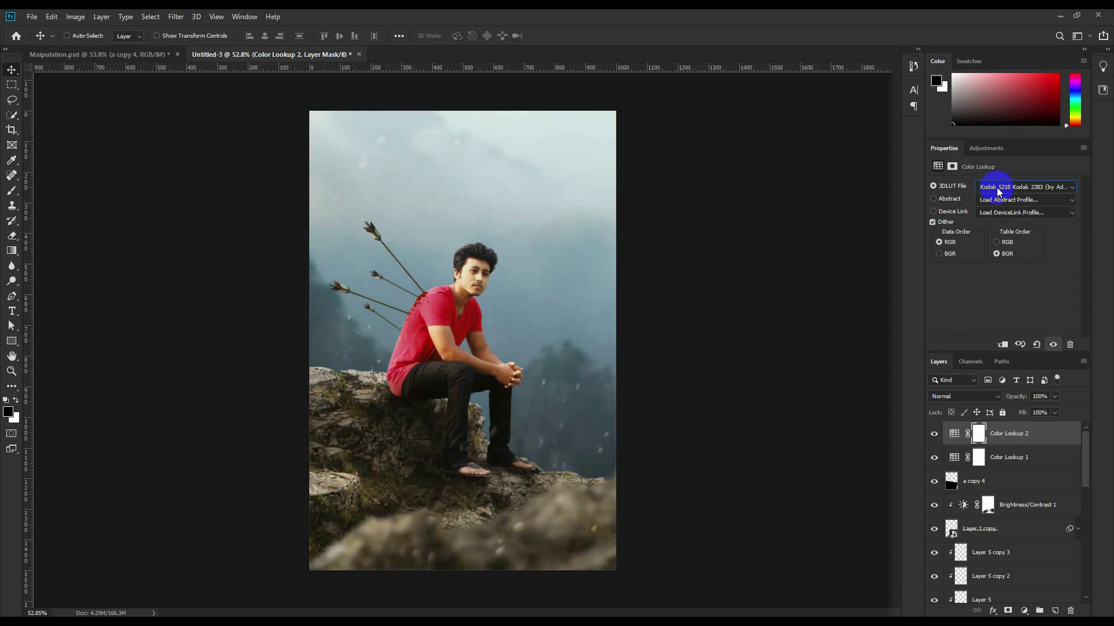
click(1001, 187)
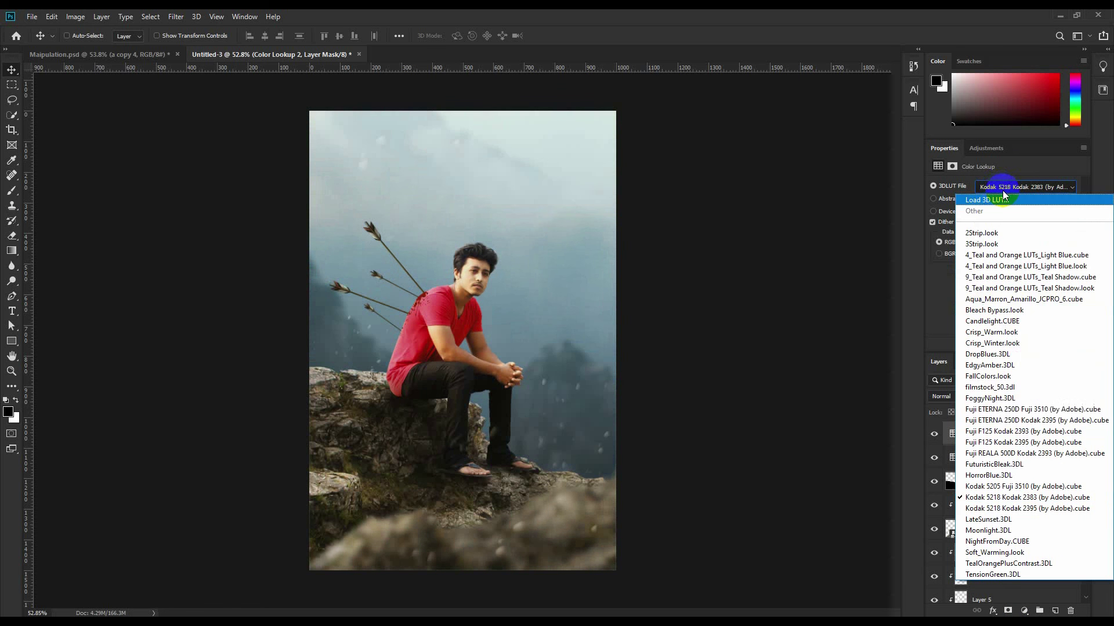
click(1007, 498)
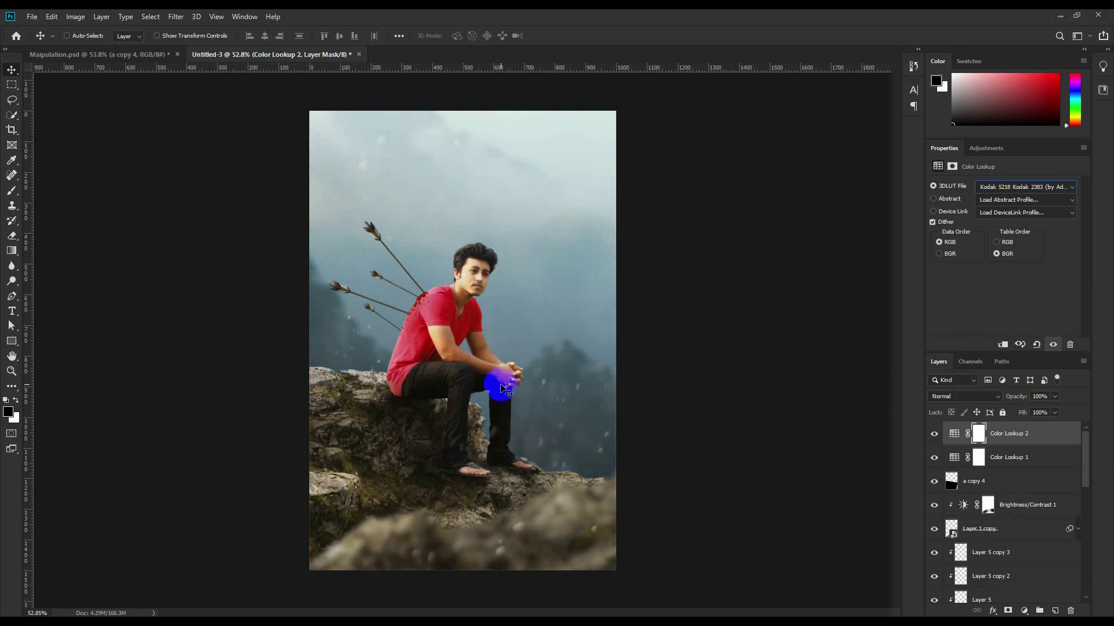
Create a new layer above Color Lookup 2 and fill it with the merged image using Apply Image, Multiply blending at 100% opacity
click(1009, 478)
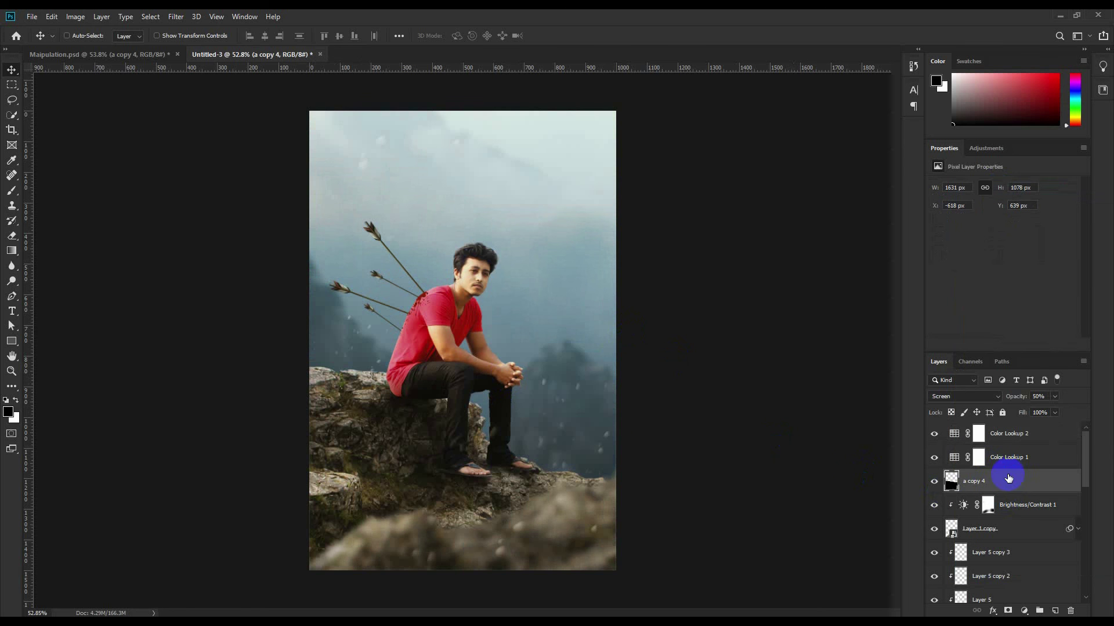
scroll(489, 374, up, 2)
scroll(489, 380, down, 3)
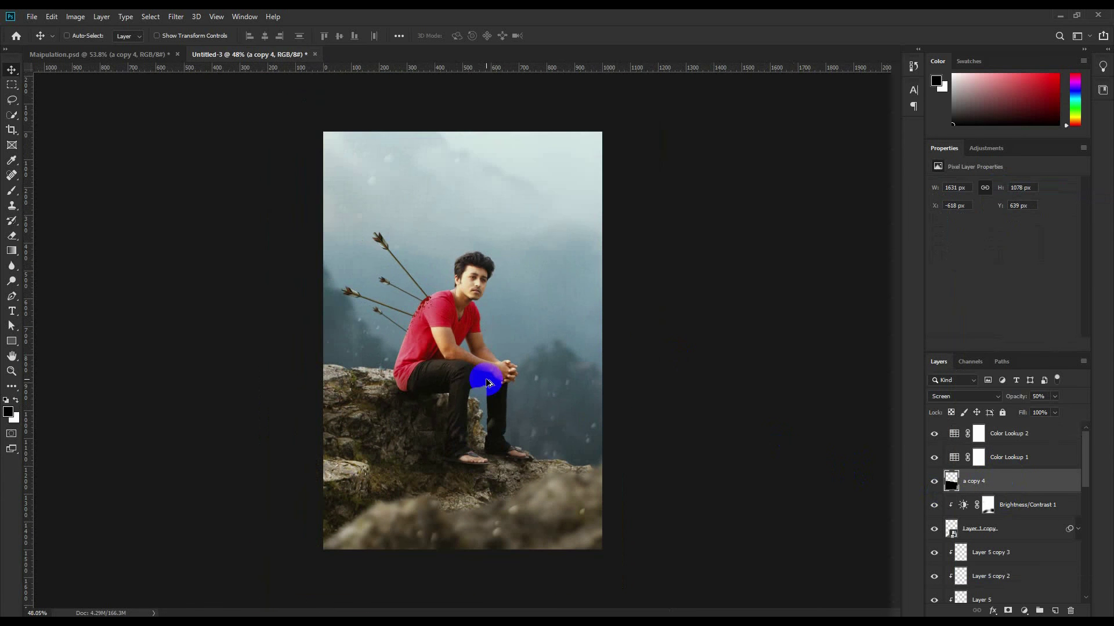
click(1053, 442)
click(1054, 611)
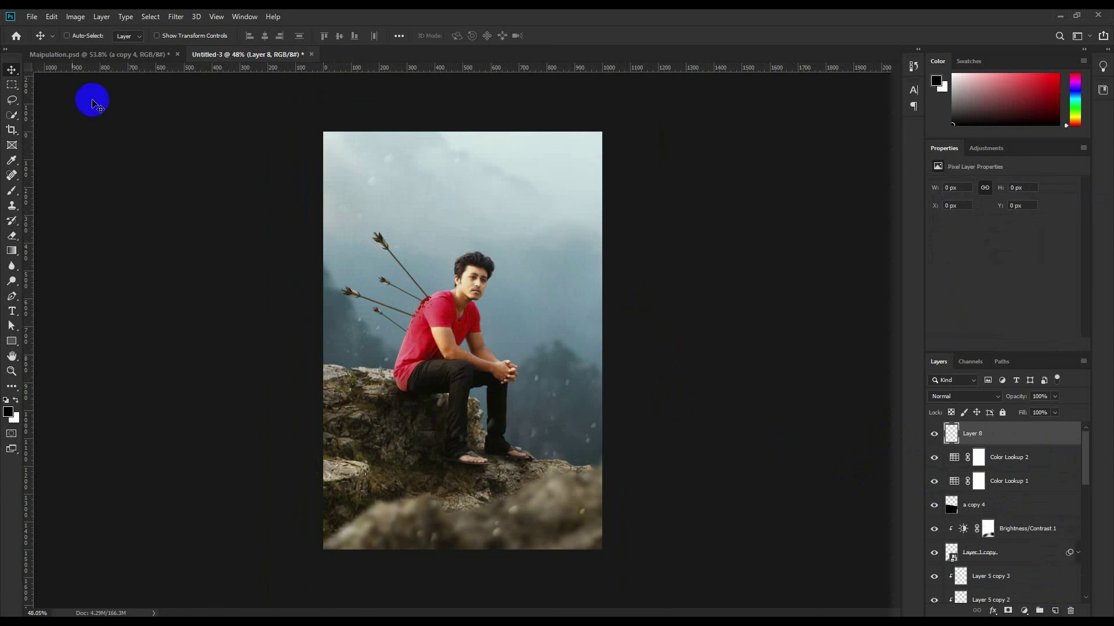
click(80, 17)
click(140, 187)
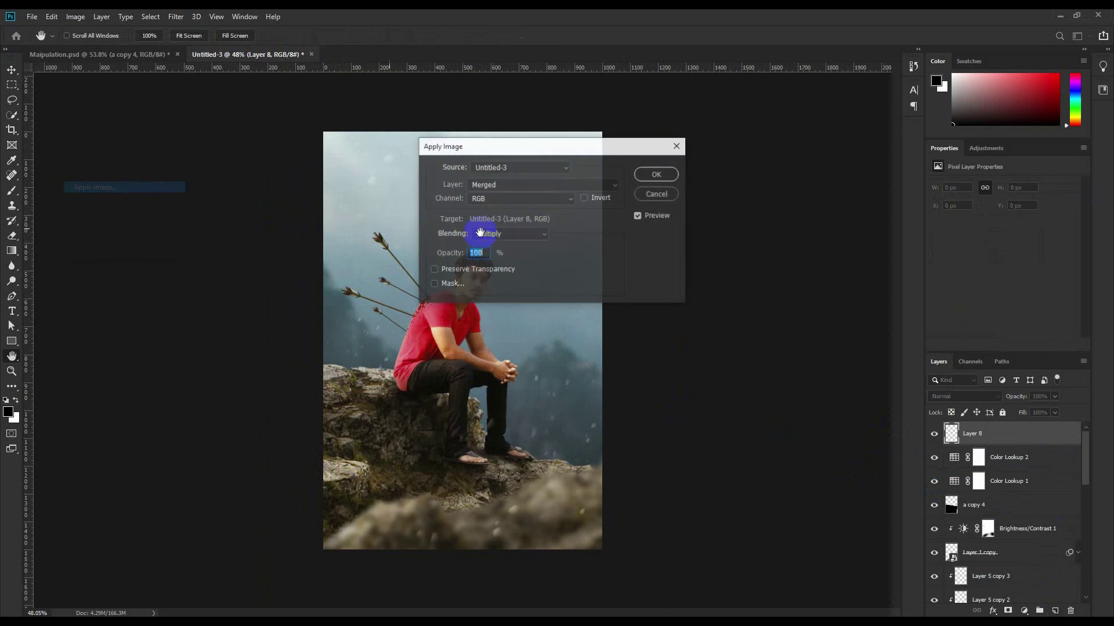
click(667, 174)
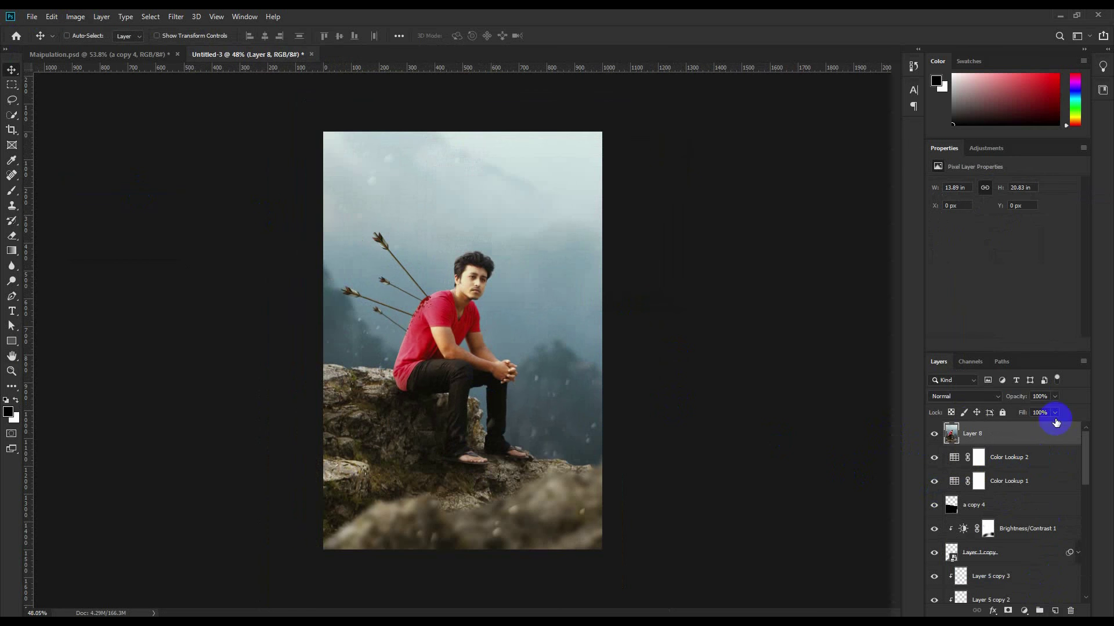
Open the merged Layer 8 in the Camera Raw Filter and slightly raise Dehaze, Contrast, Shadows and Whites
click(175, 17)
click(194, 62)
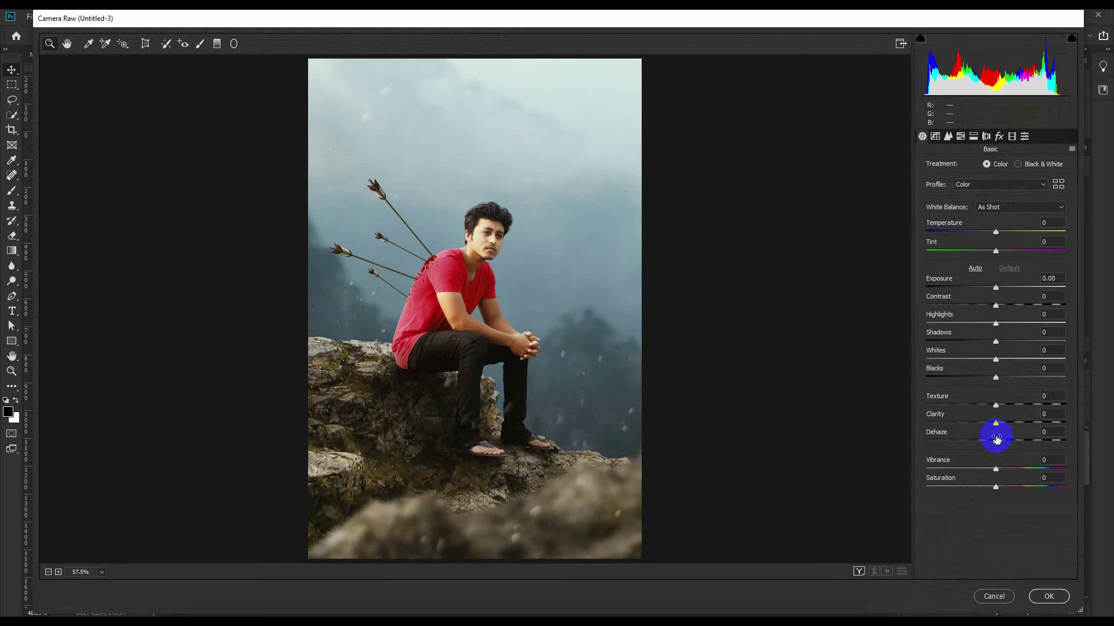
drag(996, 439, 1004, 404)
drag(996, 305, 1003, 305)
drag(995, 324, 996, 323)
mouse_move(995, 341)
mouse_down()
mouse_move(958, 342)
mouse_move(1012, 341)
mouse_up()
mouse_move(996, 359)
mouse_down()
mouse_move(960, 360)
mouse_move(1004, 360)
mouse_up()
Add a dark post-crop vignette with an amount of about -37 and apply the Camera Raw Filter
click(999, 136)
drag(995, 291, 973, 290)
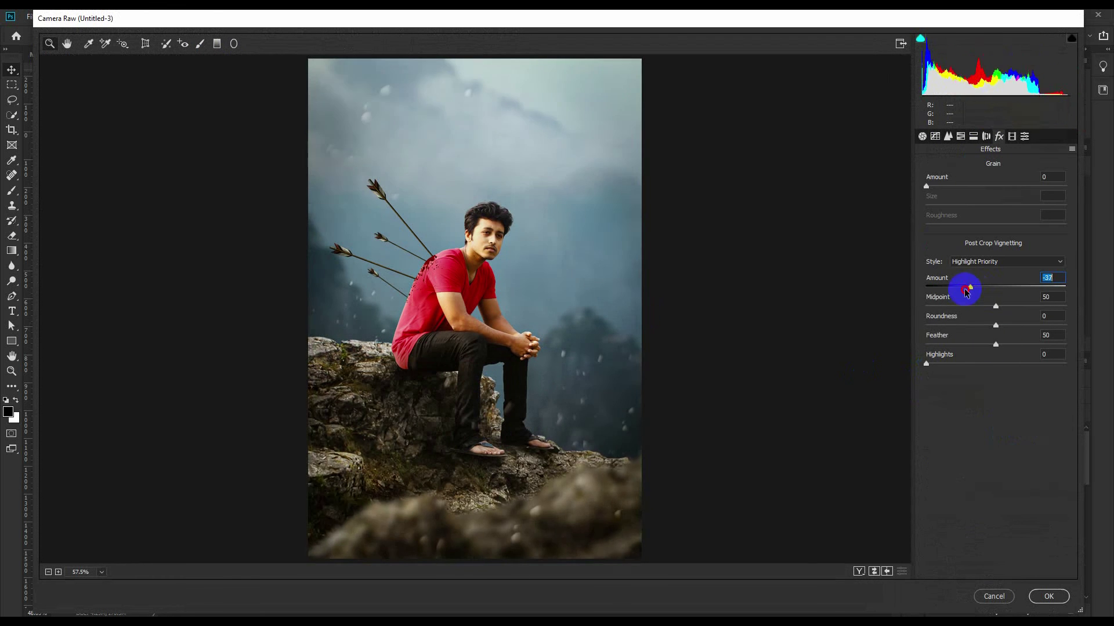
click(1049, 596)
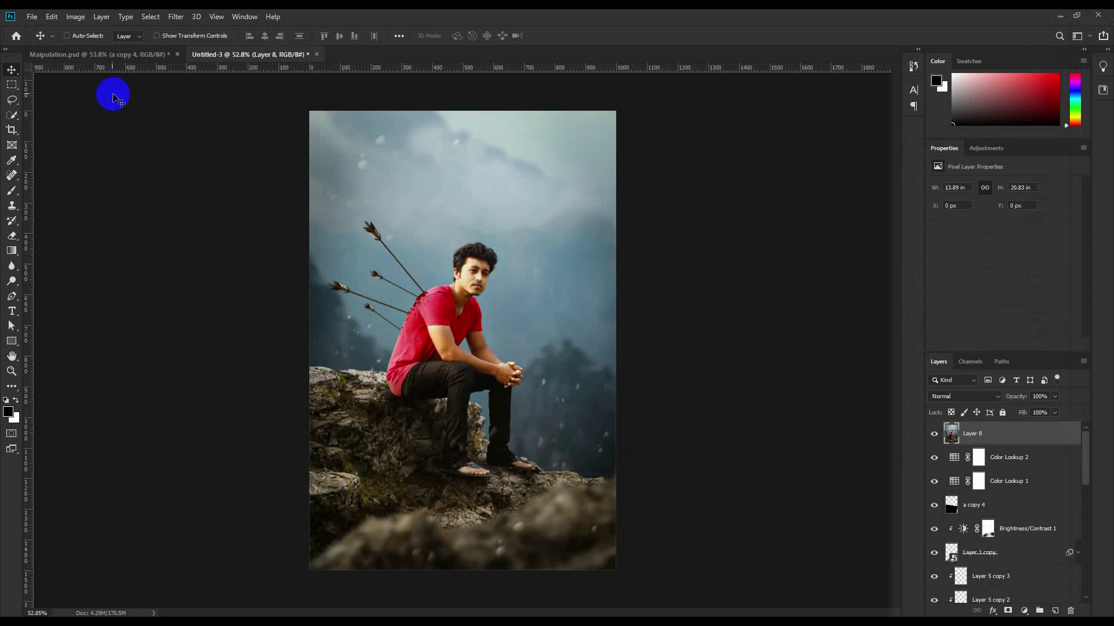
In Maipulation.psd, add a new layer above Color Lookup 1 and fill it with the merged image using Apply Image, Multiply at 100%
click(104, 55)
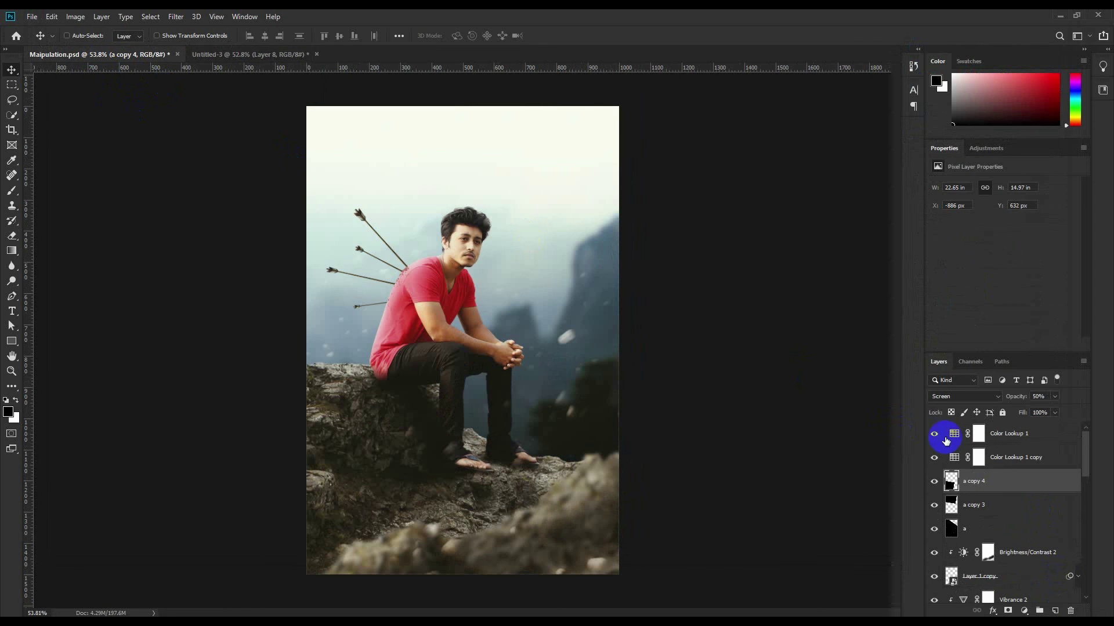
click(1012, 435)
click(1051, 608)
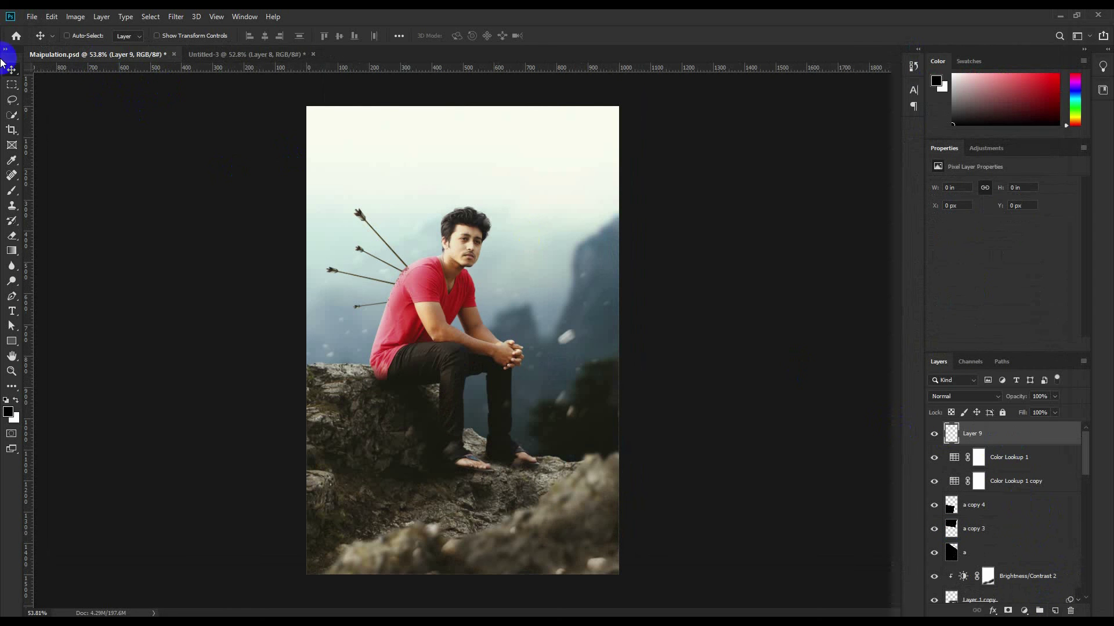
click(76, 16)
click(113, 187)
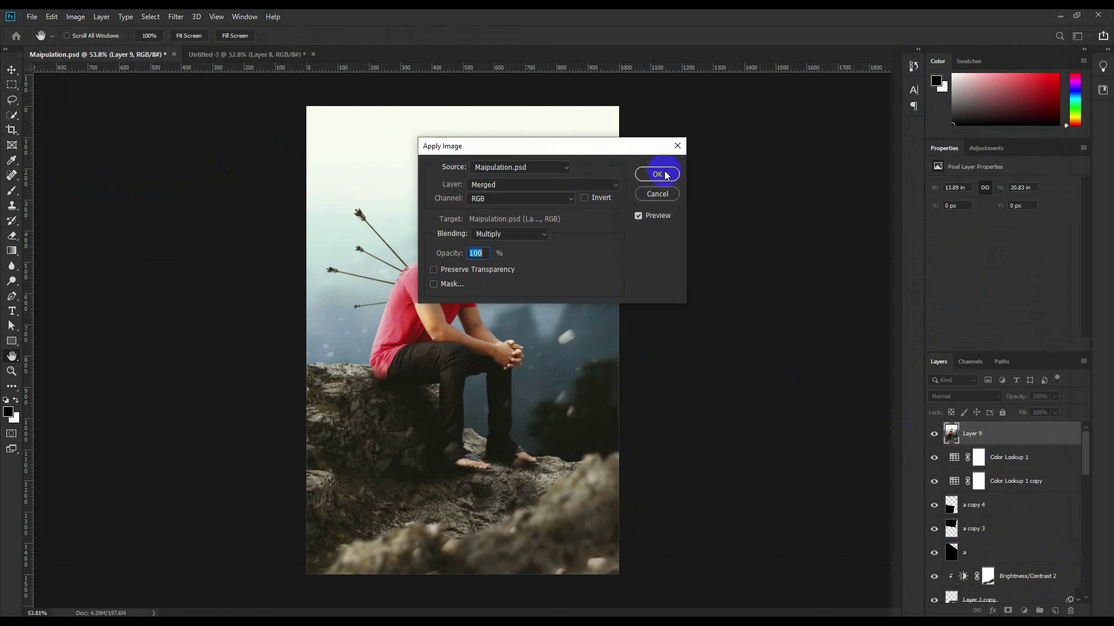
click(664, 176)
Reapply the last Camera Raw Filter settings to the merged Layer 9 in Maipulation.psd
click(176, 16)
click(189, 31)
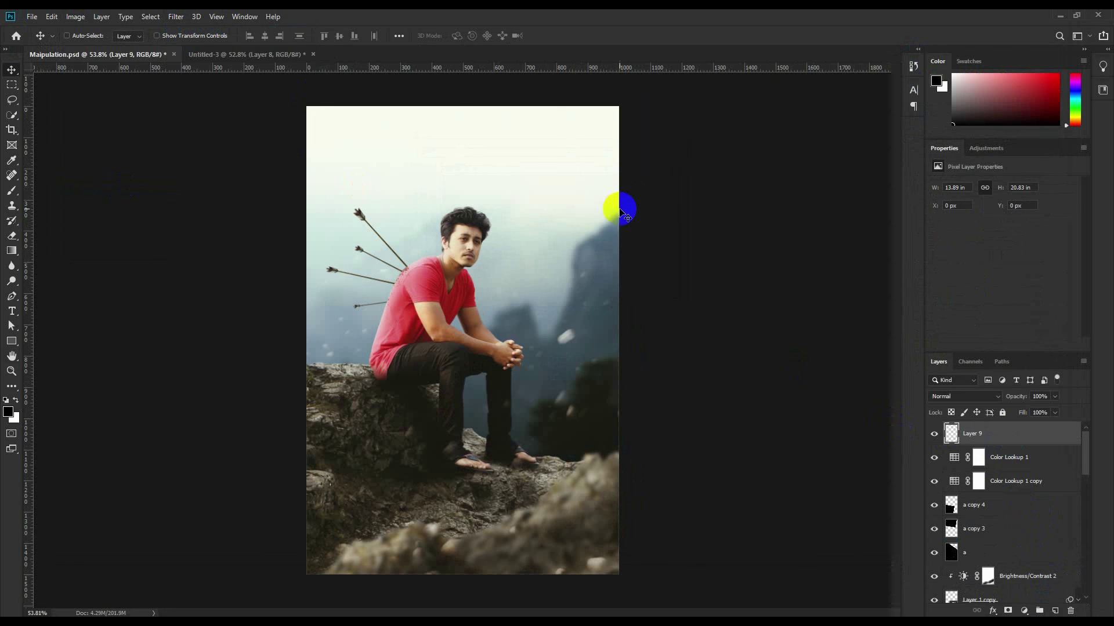
scroll(620, 210, down, 1)
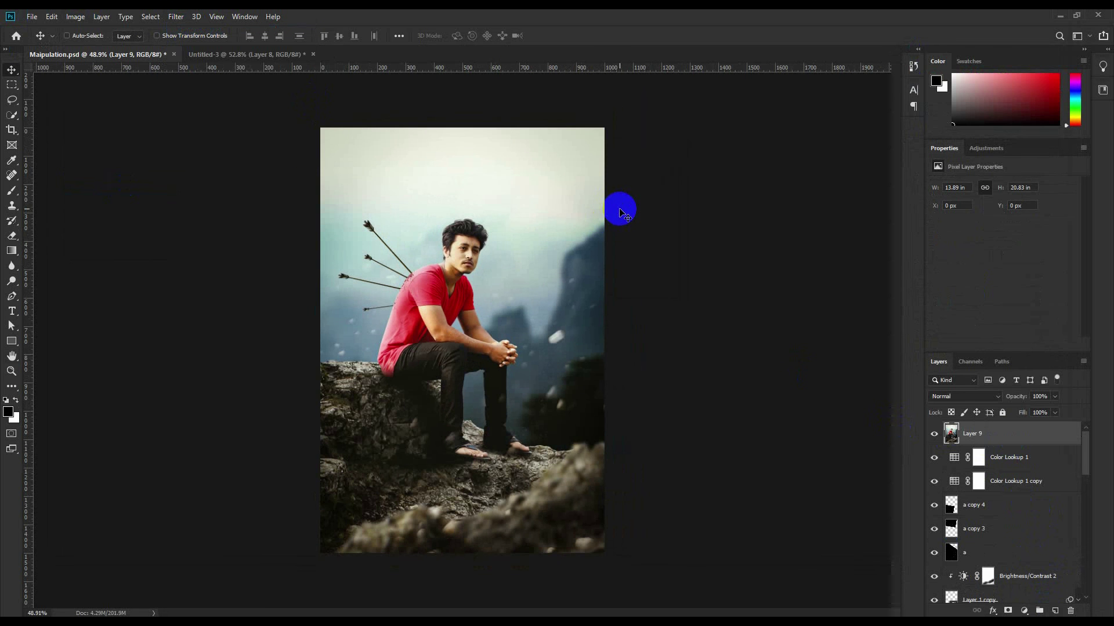
Compare the finished composites in Untitled-3 and Maipulation.psd by switching between the two documents
click(266, 55)
scroll(440, 176, down, 2)
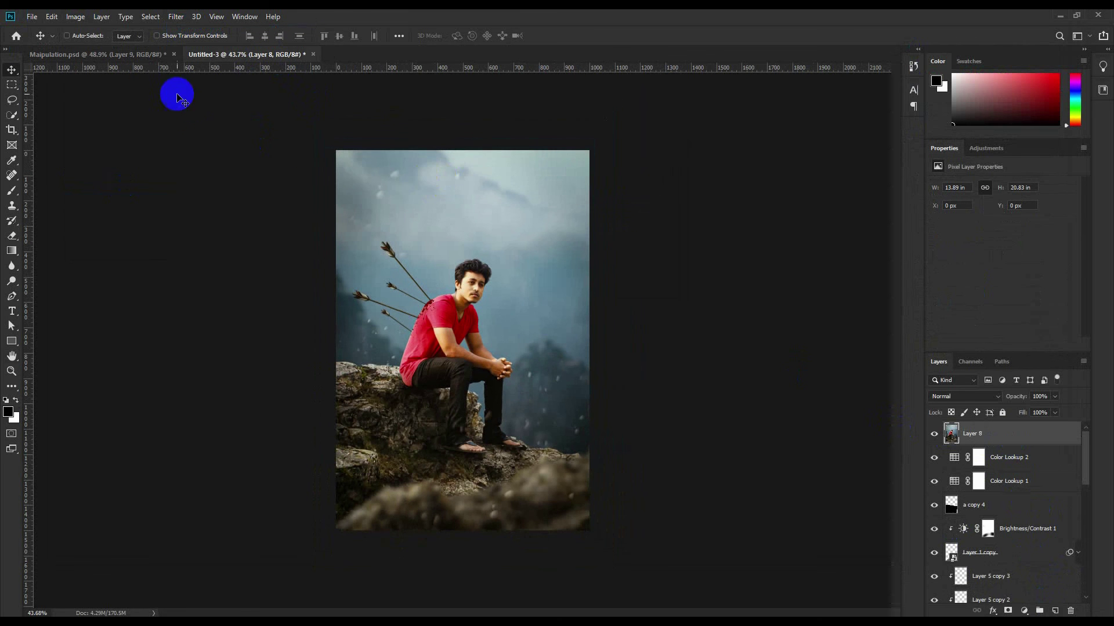
click(141, 56)
scroll(452, 241, down, 1)
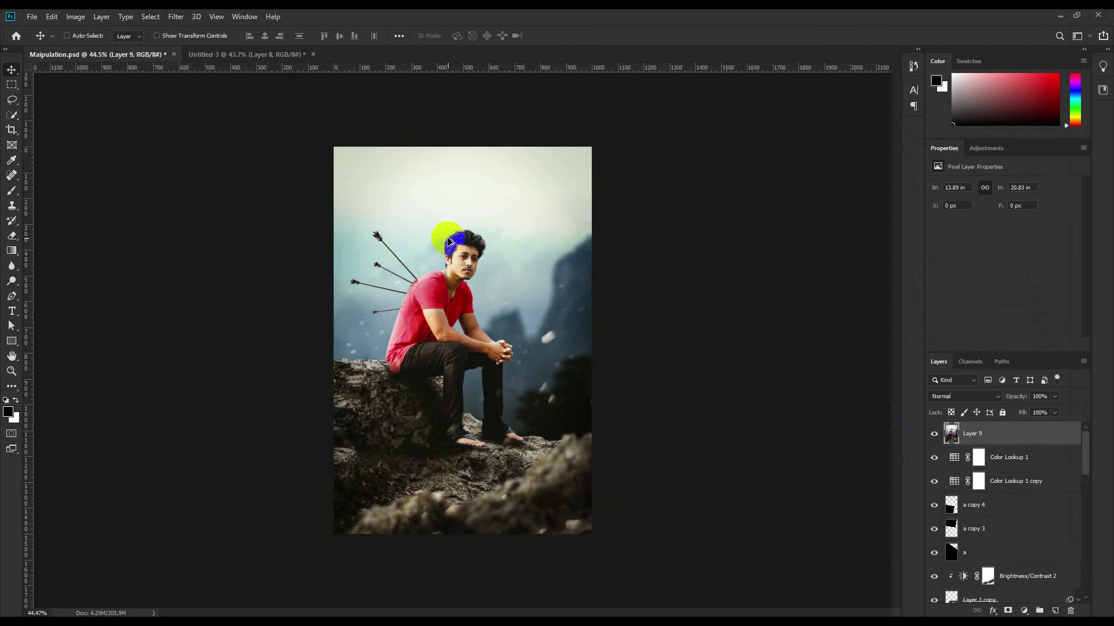
click(232, 55)
scroll(436, 186, up, 1)
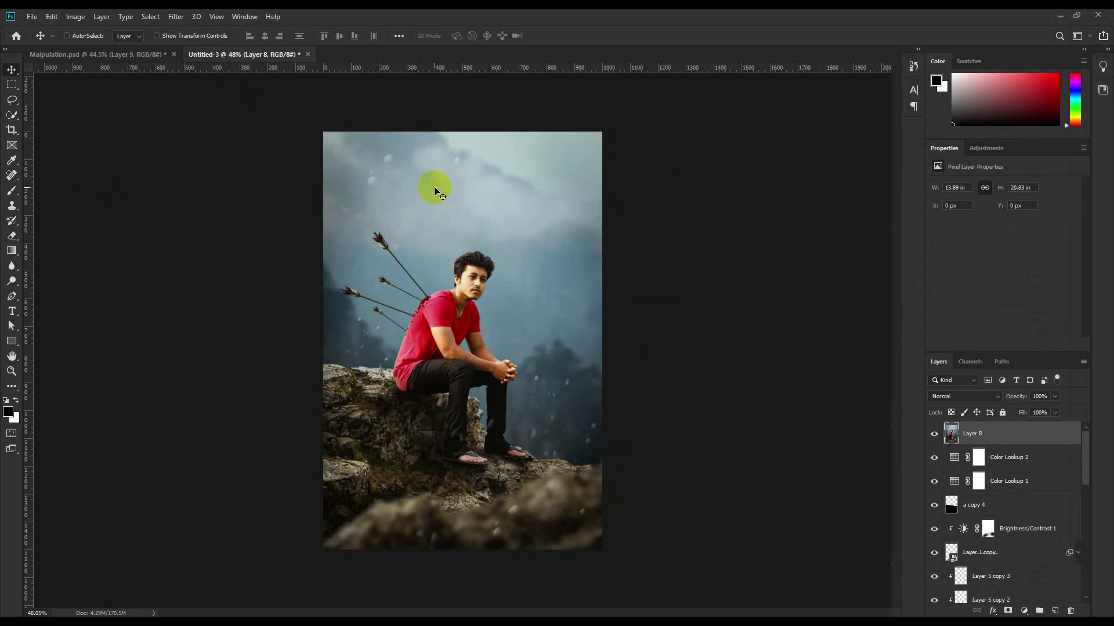